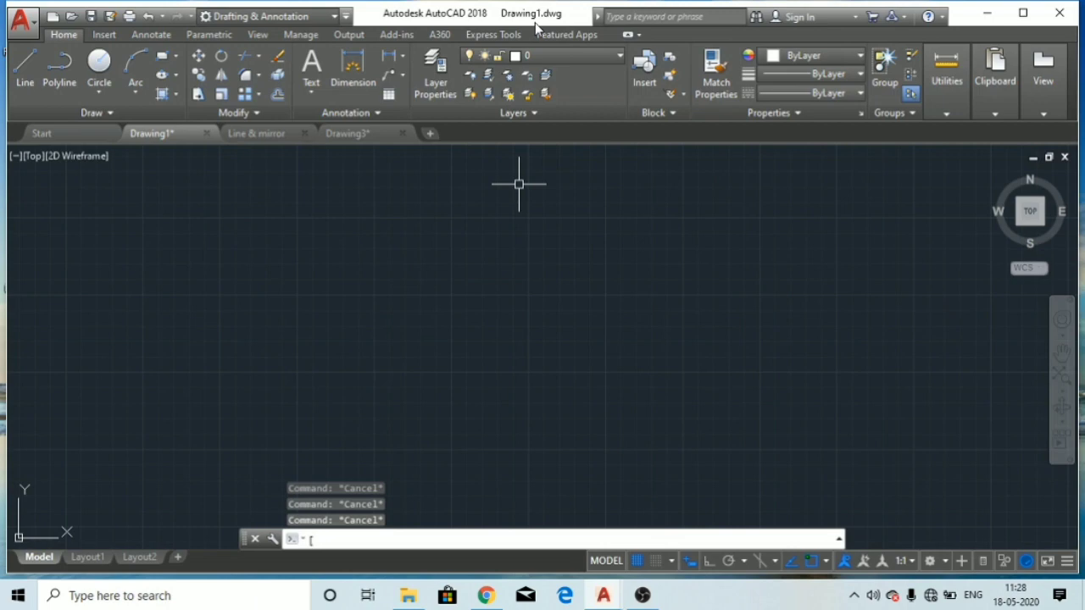
# Step: Maximize the program window and draw a circle with a radius of about 25 units in the empty drawing
pyautogui.click(1022, 11)
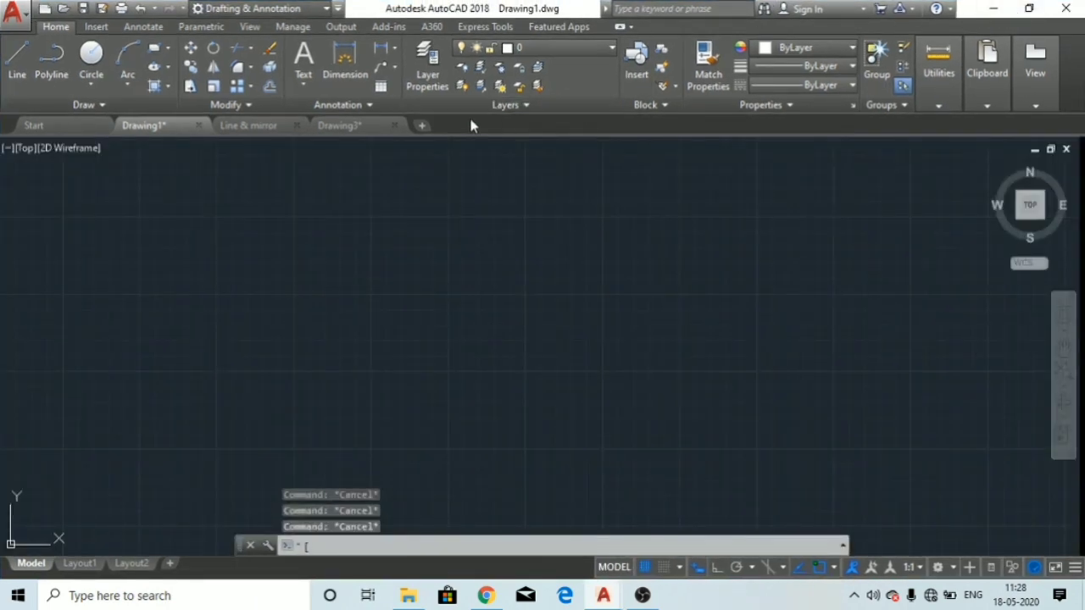
pyautogui.click(248, 107)
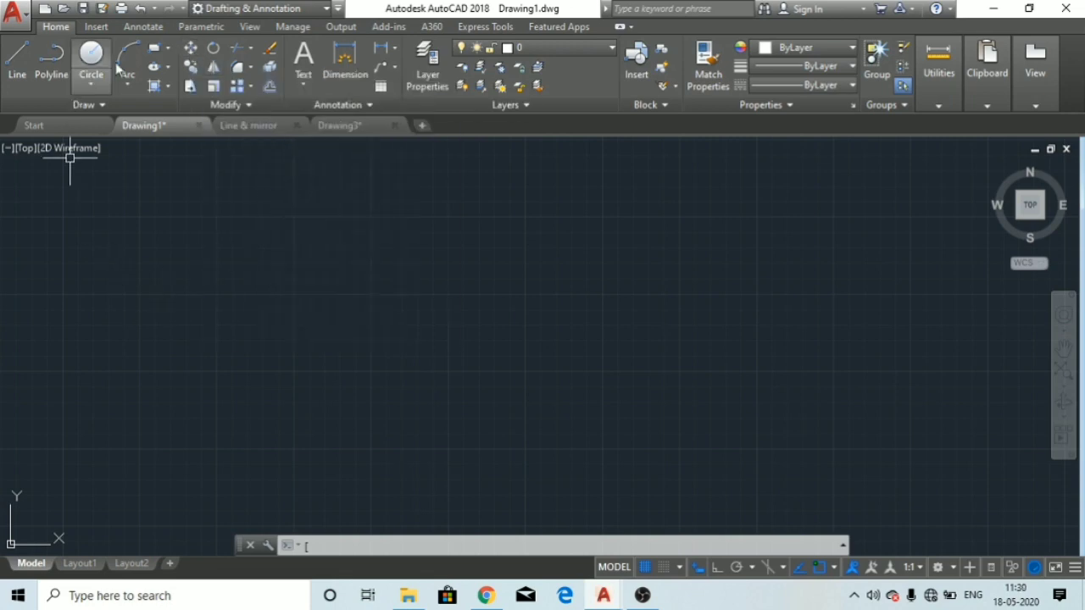
pyautogui.click(91, 54)
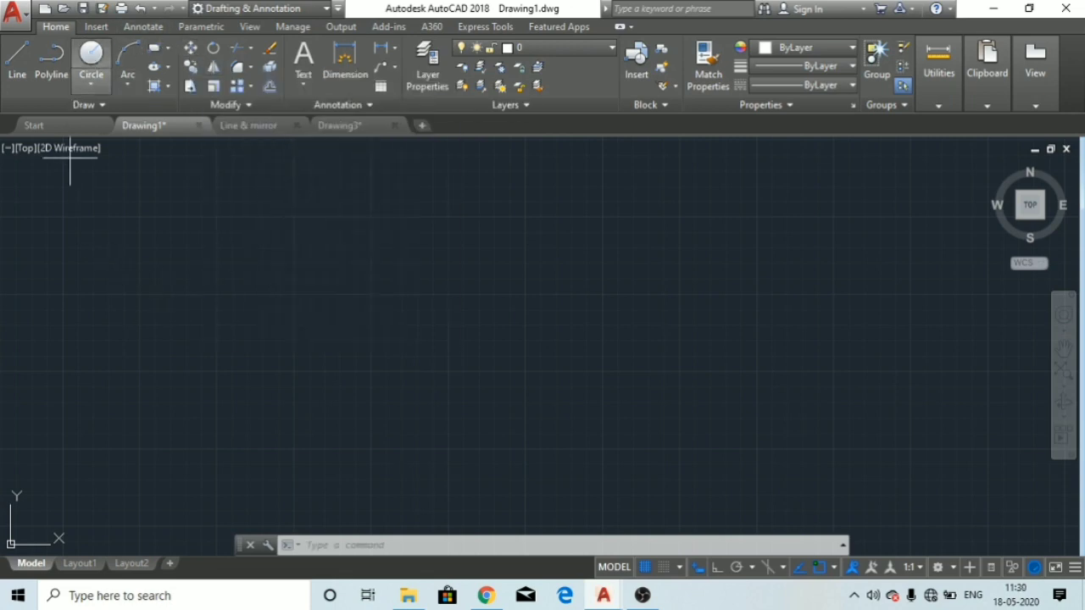
pyautogui.click(308, 301)
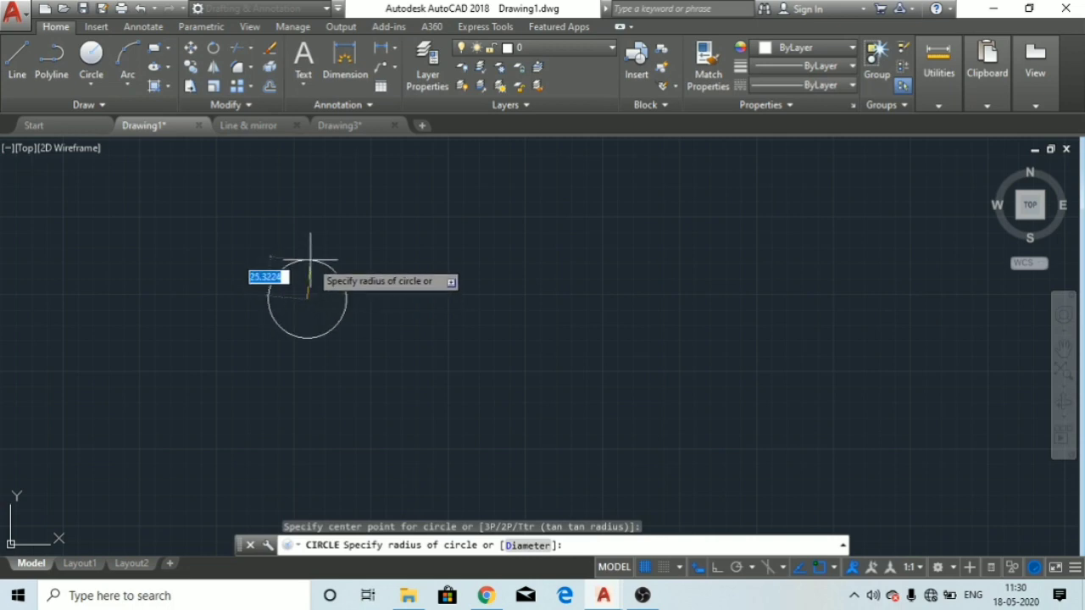
pyautogui.click(308, 260)
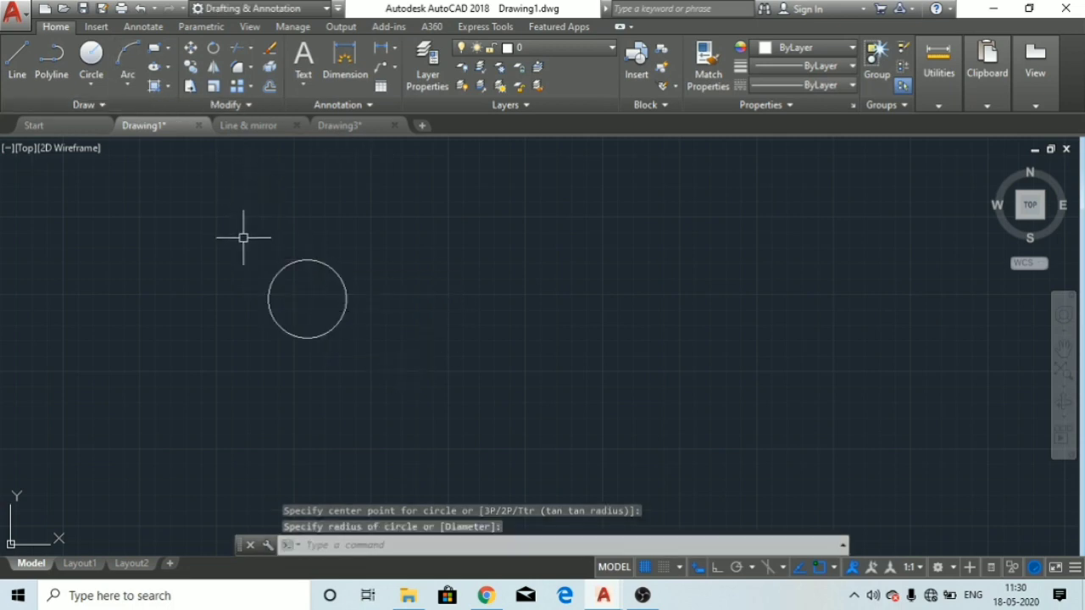
# Step: Draw a small rectangle by two opposite corners inside the circle, around its centre
pyautogui.scroll(4, 244, 237)
pyautogui.scroll(-2, 236, 284)
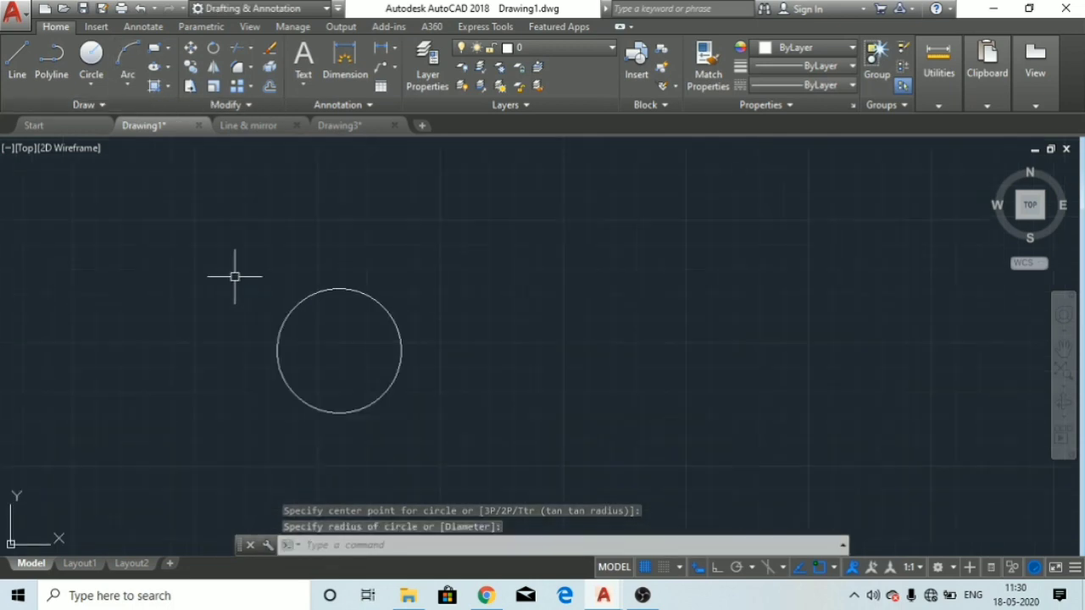
pyautogui.moveTo(239, 298); pyautogui.dragTo(225, 228, button='middle')
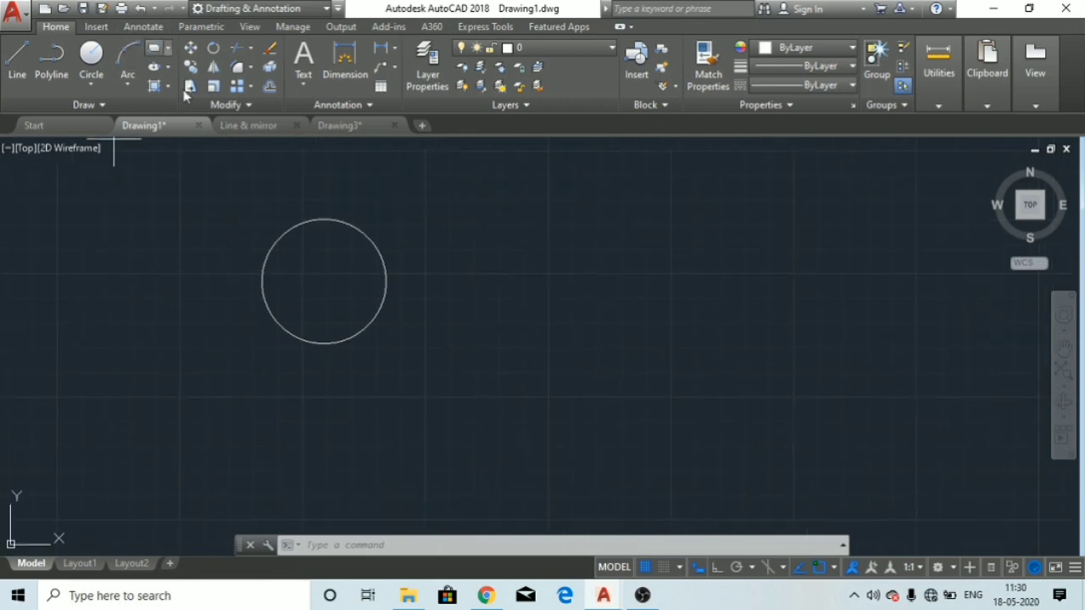
pyautogui.click(154, 48)
pyautogui.scroll(2, 299, 250)
pyautogui.click(295, 262)
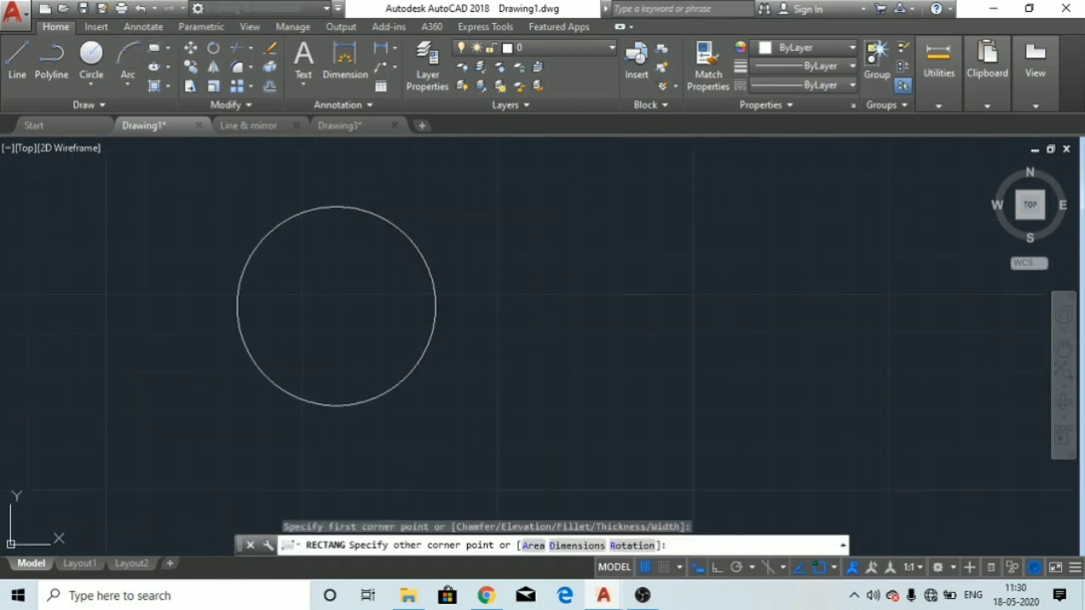
pyautogui.click(387, 338)
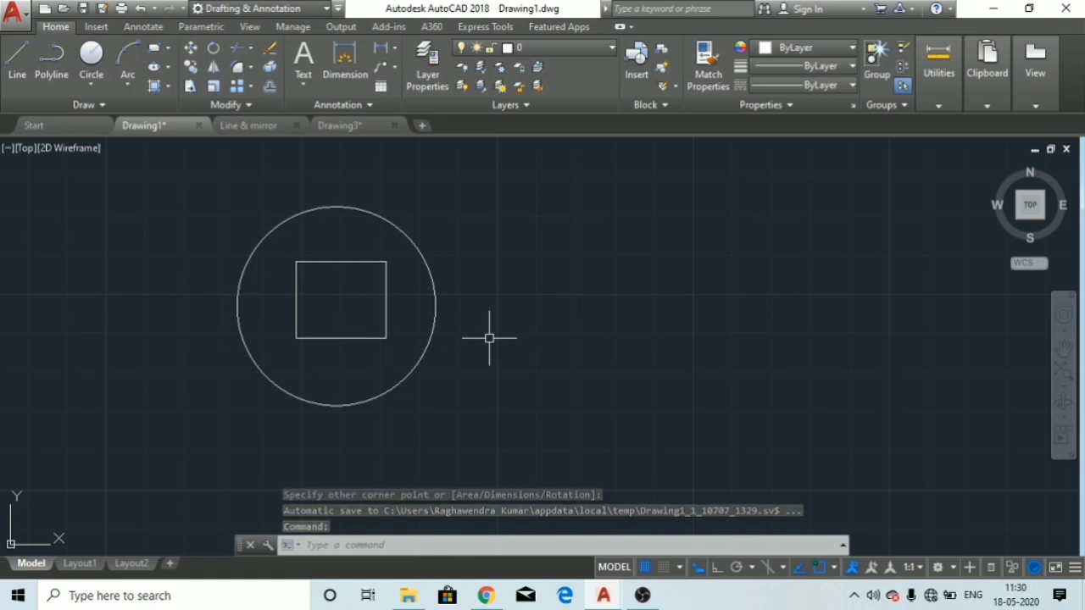
# Step: Move the circle and rectangle together horizontally to the right from a base point inside the rectangle, with Ortho on
pyautogui.click(454, 197)
pyautogui.click(186, 447)
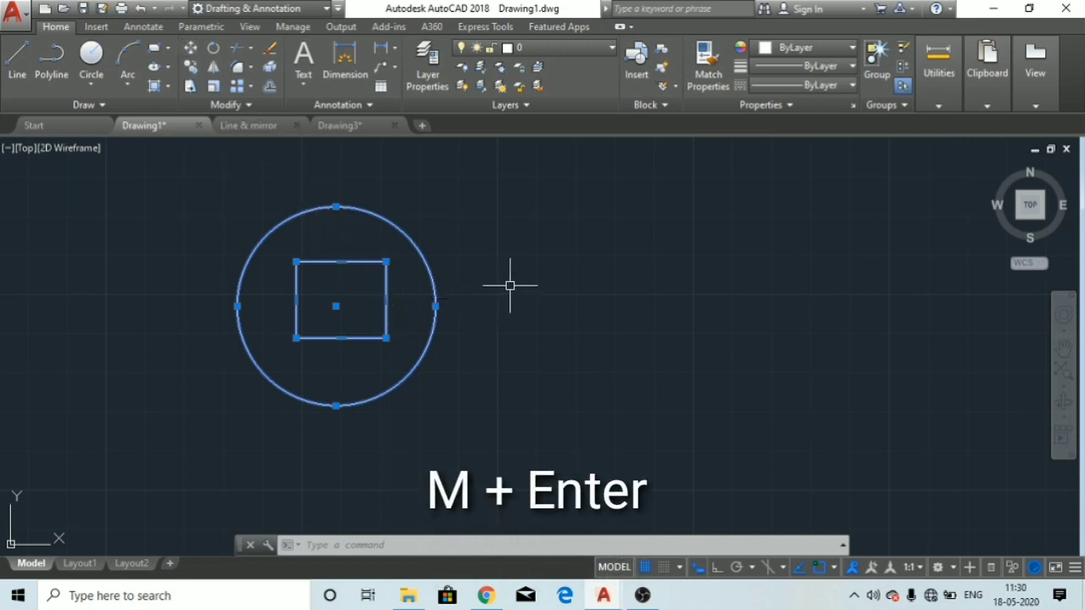
pyautogui.write('M')
pyautogui.press('Return')
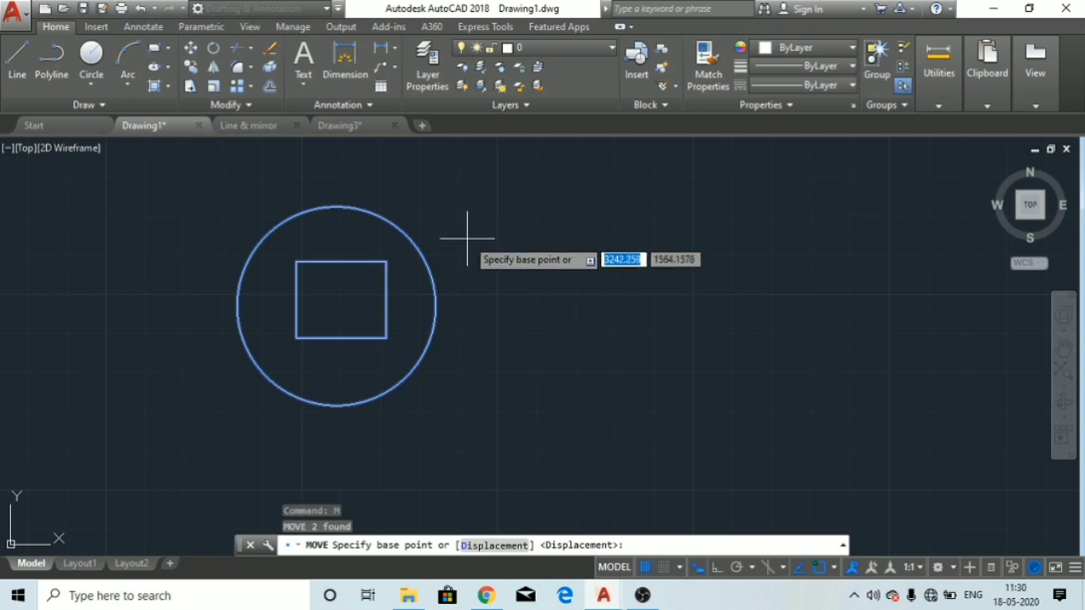
pyautogui.click(340, 298)
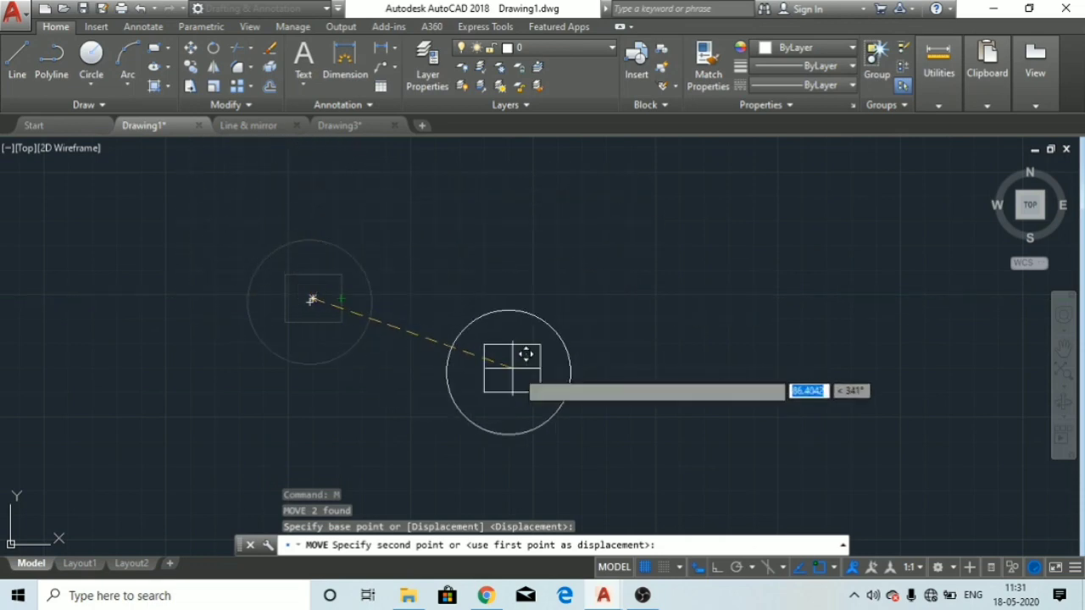
pyautogui.click(716, 570)
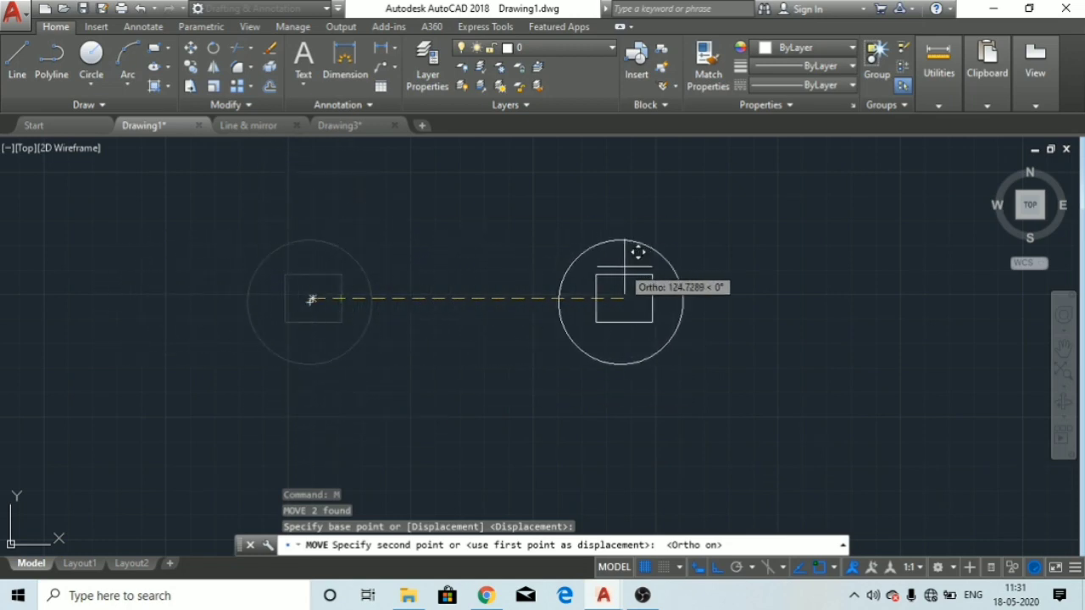
pyautogui.click(725, 257)
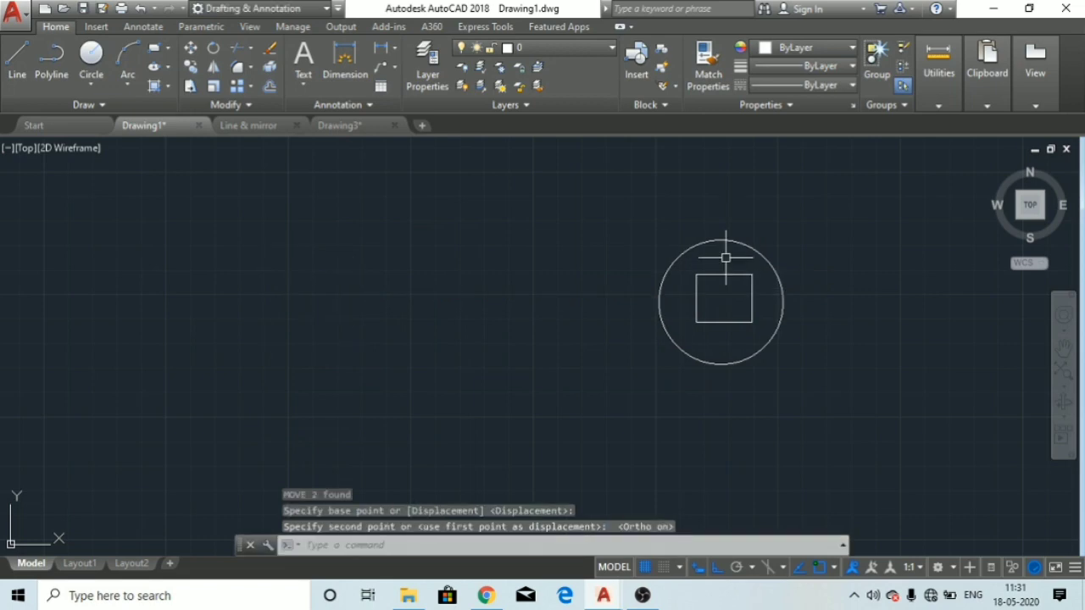
# Step: Move the circle and rectangle horizontally back to the left, using the circle's centre as base point
pyautogui.click(804, 226)
pyautogui.click(596, 383)
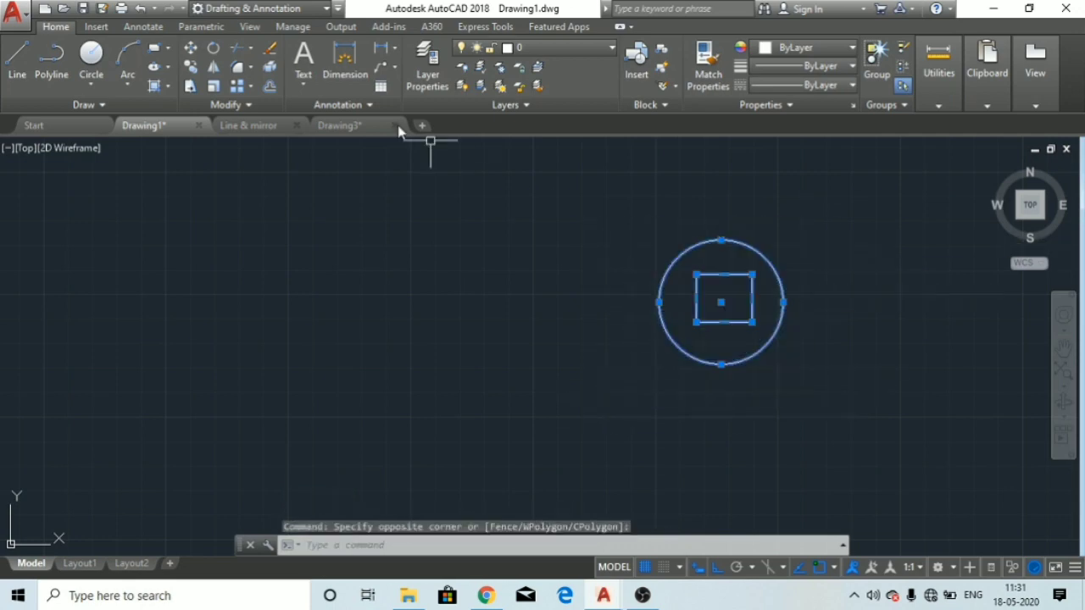
pyautogui.write('m')
pyautogui.press('Return')
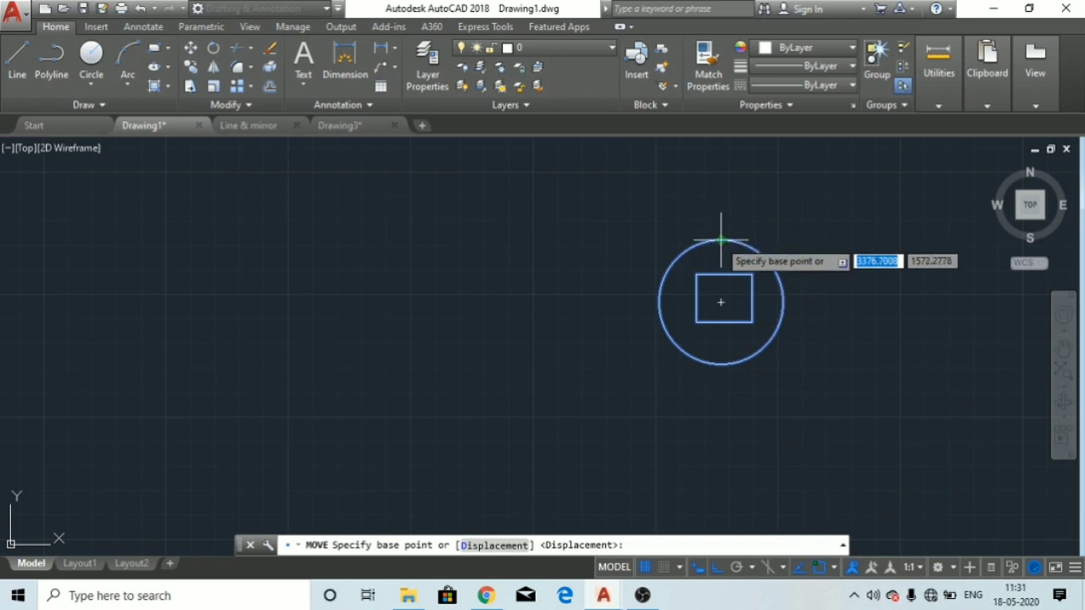
pyautogui.click(722, 301)
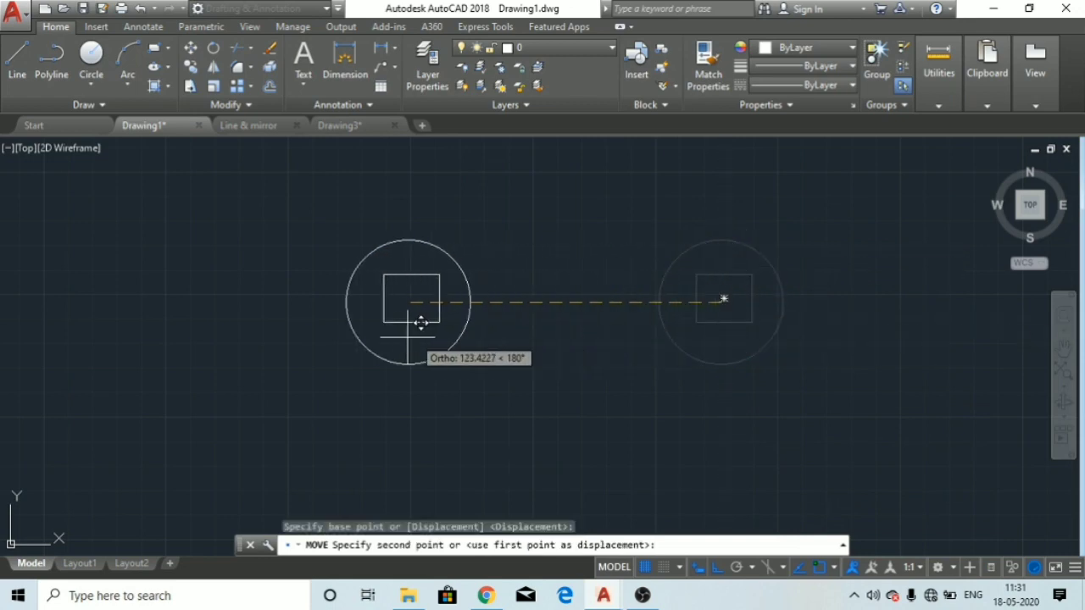
pyautogui.click(339, 326)
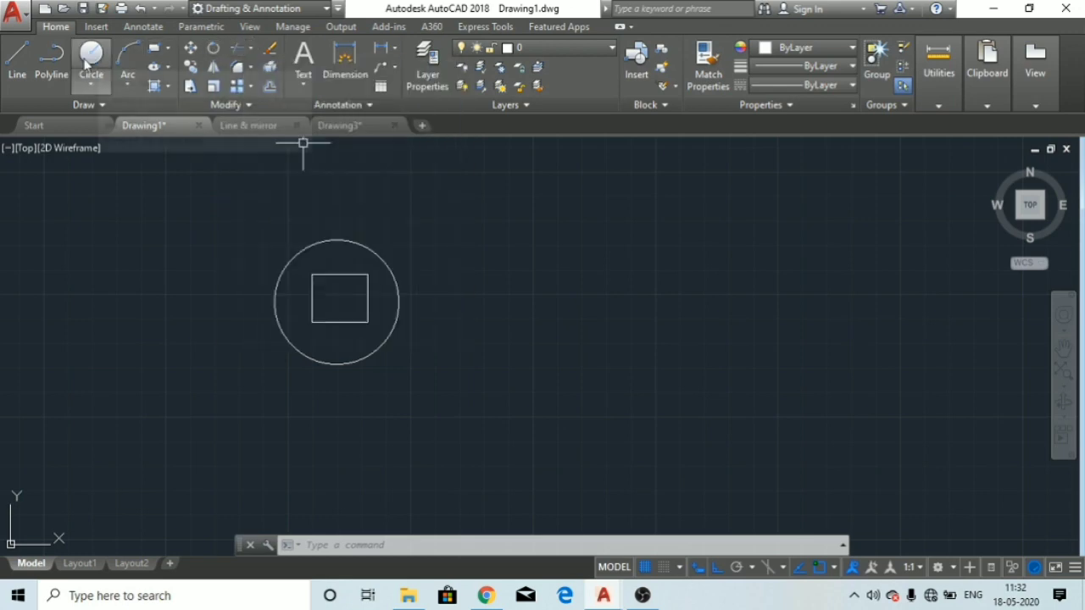
# Step: Draw a single horizontal line to the right of the circle
pyautogui.click(20, 77)
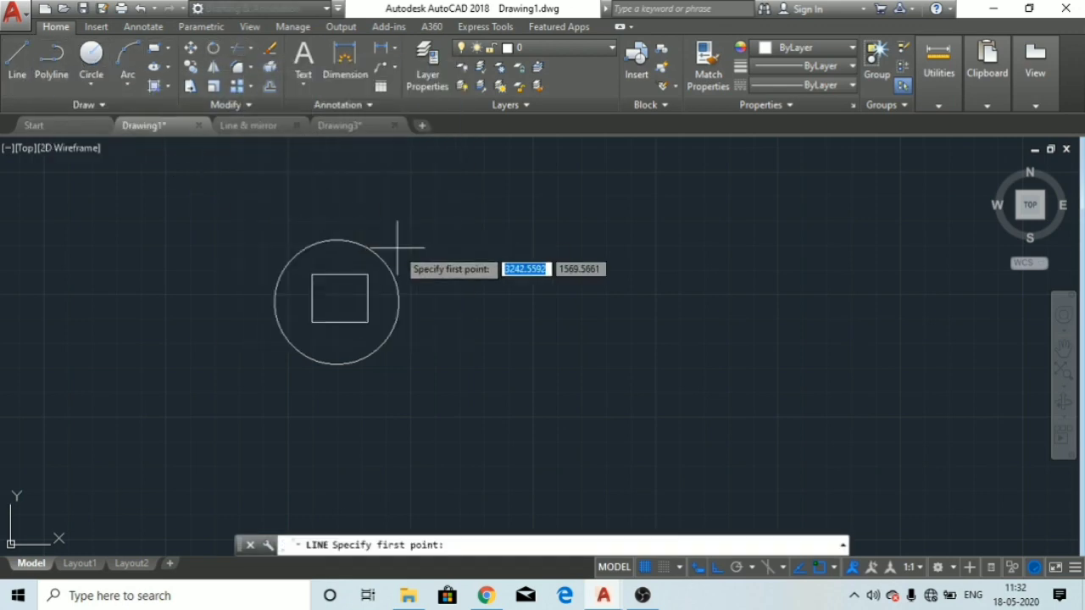
pyautogui.click(522, 307)
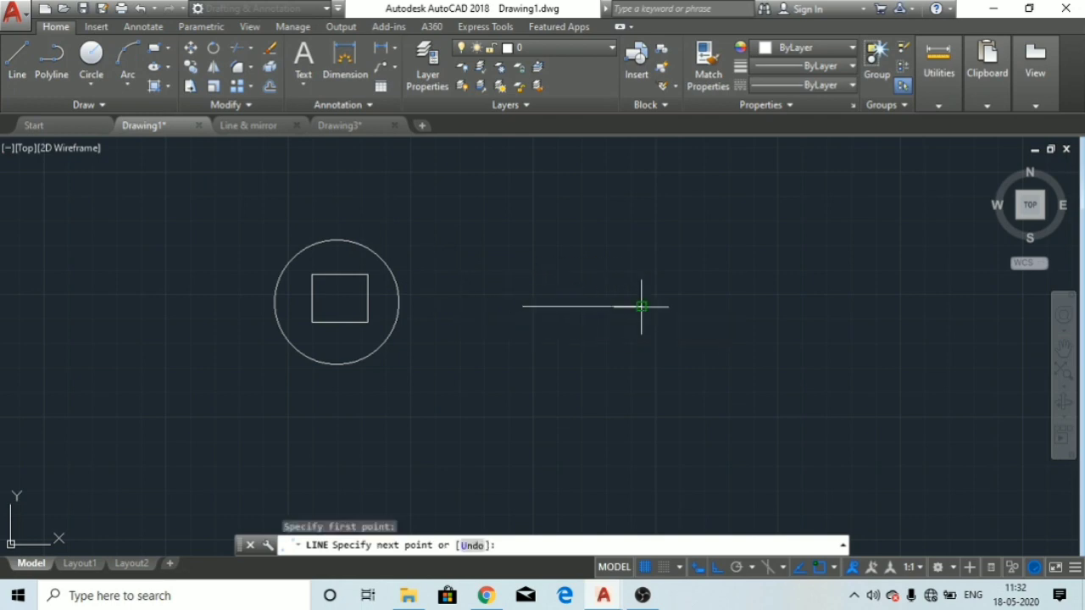
pyautogui.click(640, 307)
pyautogui.press('Escape')
pyautogui.press('Escape')
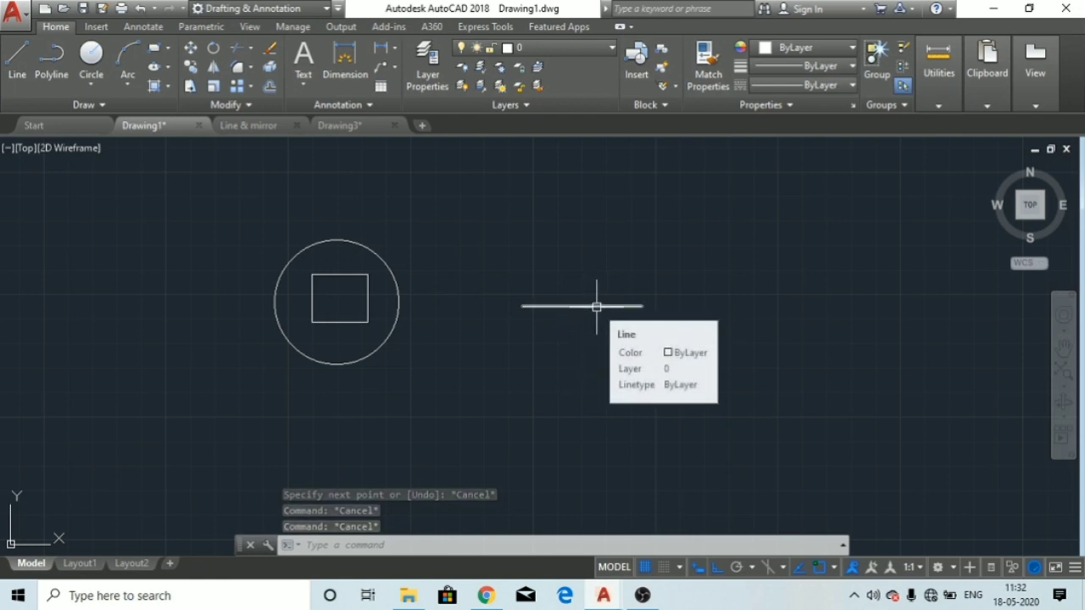
# Step: Rotate the horizontal line 45° counterclockwise about its left endpoint with Ortho off
pyautogui.click(597, 307)
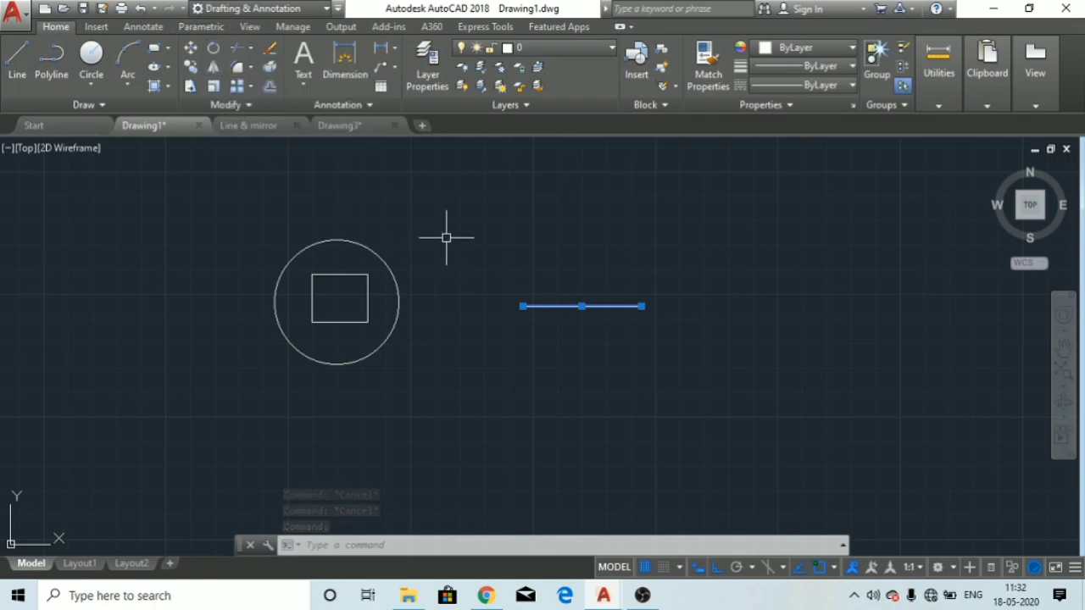
pyautogui.write('R')
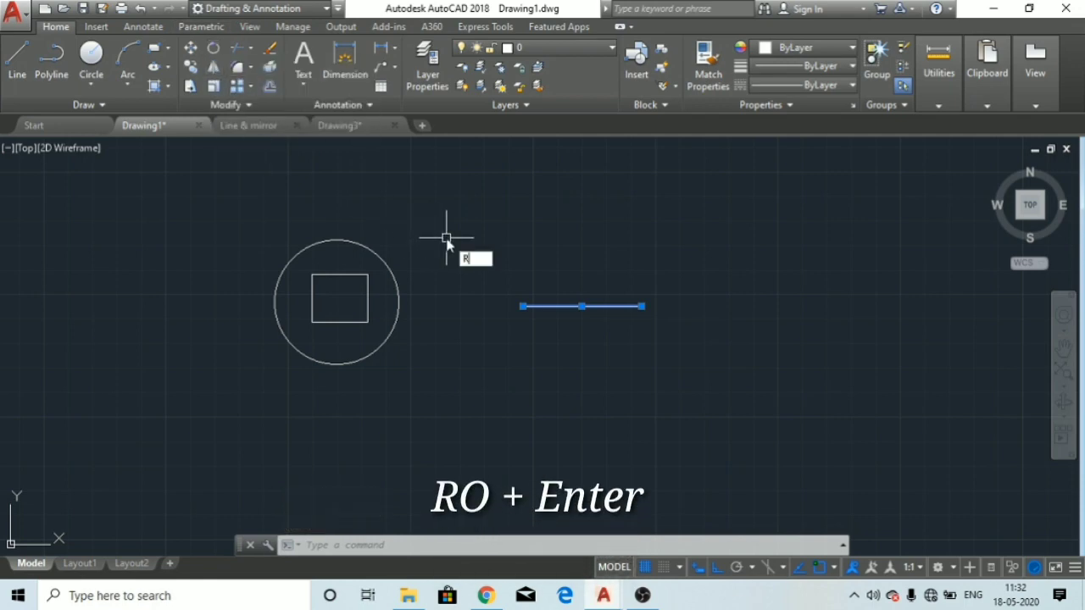
pyautogui.write('O')
pyautogui.press('Return')
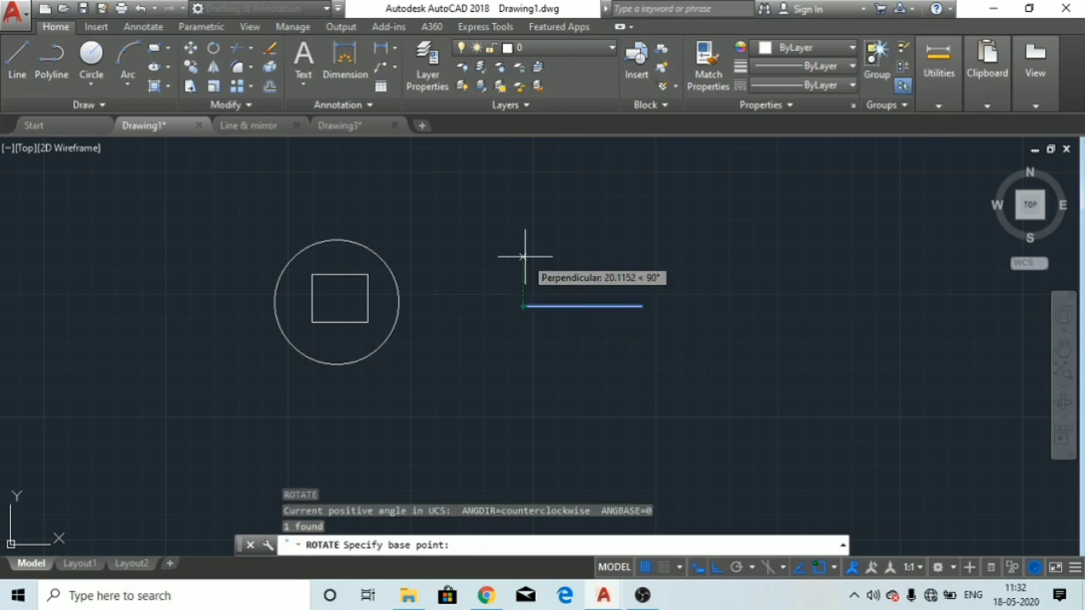
pyautogui.click(523, 306)
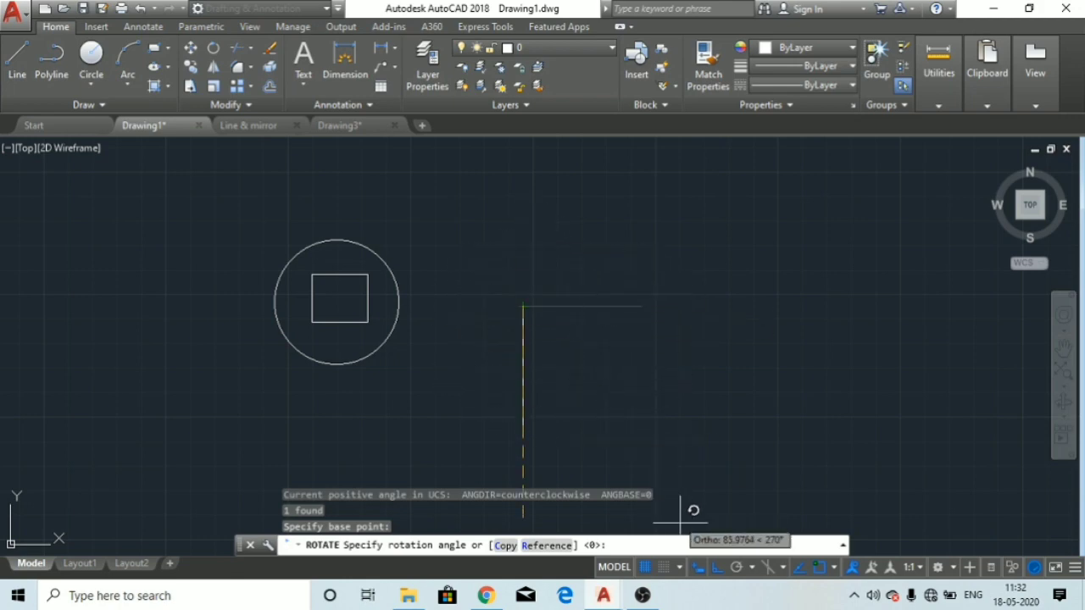
pyautogui.click(716, 569)
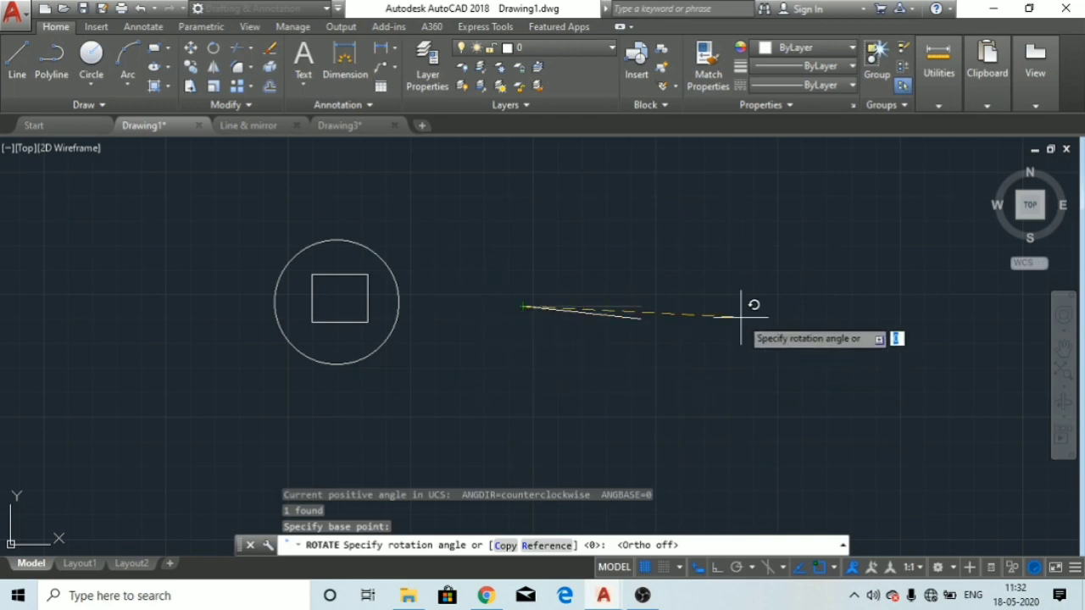
pyautogui.click(586, 246)
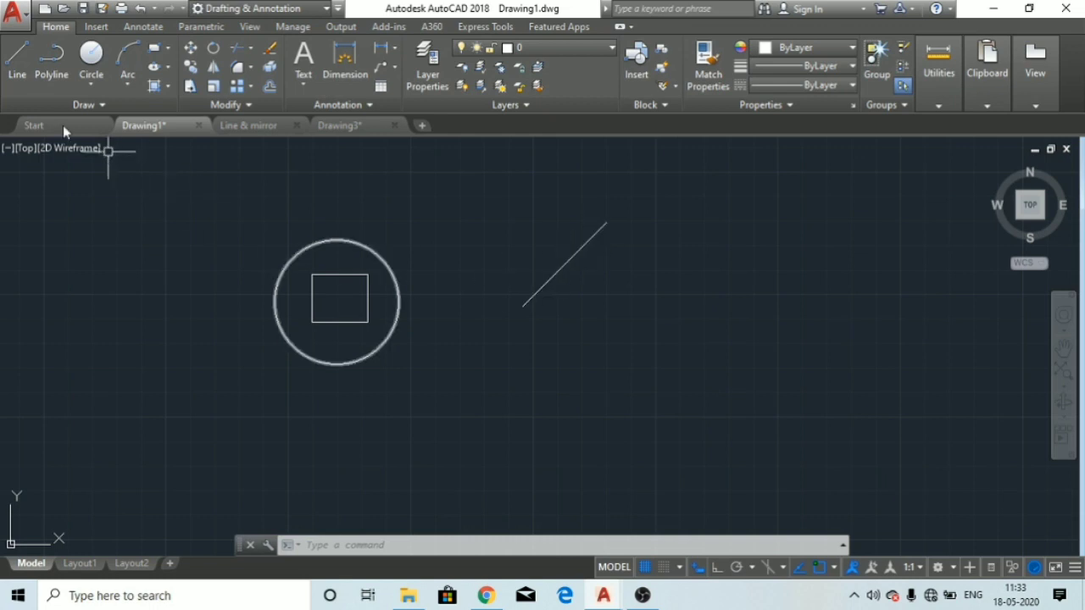
# Step: Draw a longer horizontal line to the right of the inclined line with Ortho on
pyautogui.click(17, 64)
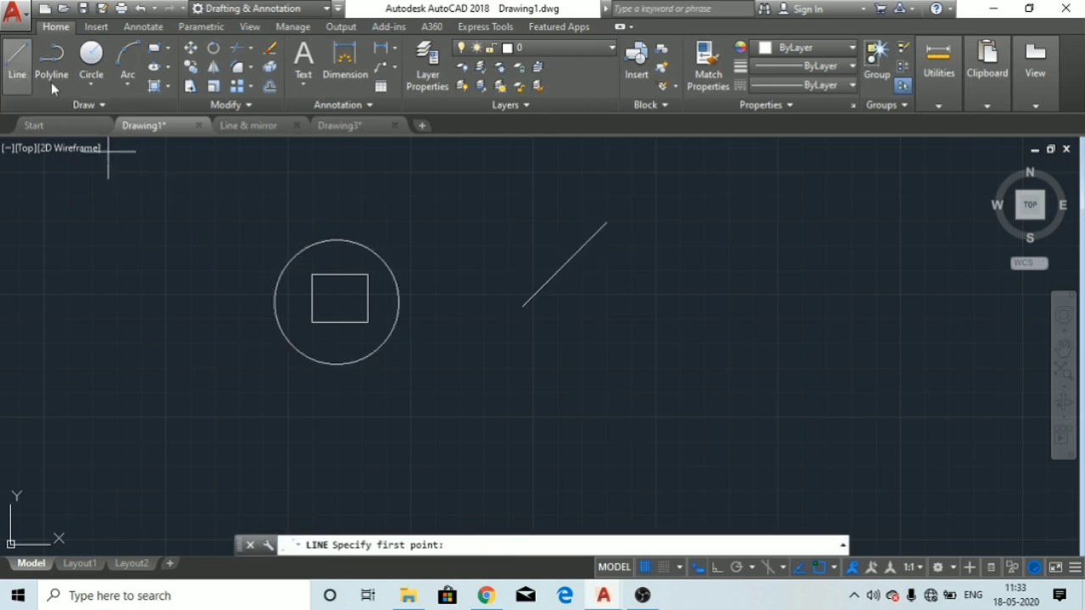
pyautogui.click(629, 319)
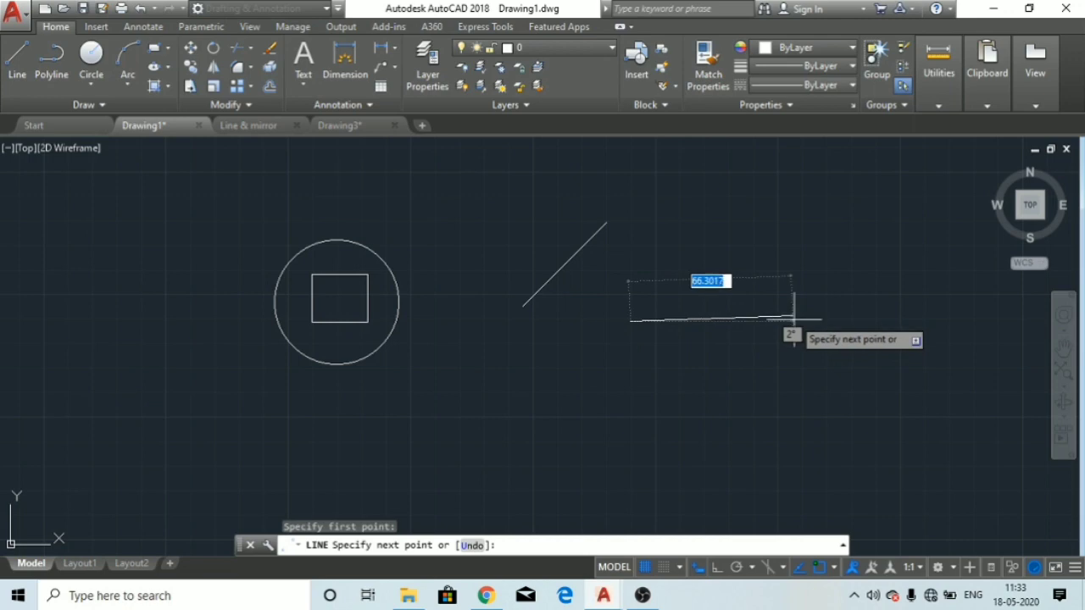
pyautogui.click(717, 567)
pyautogui.click(834, 332)
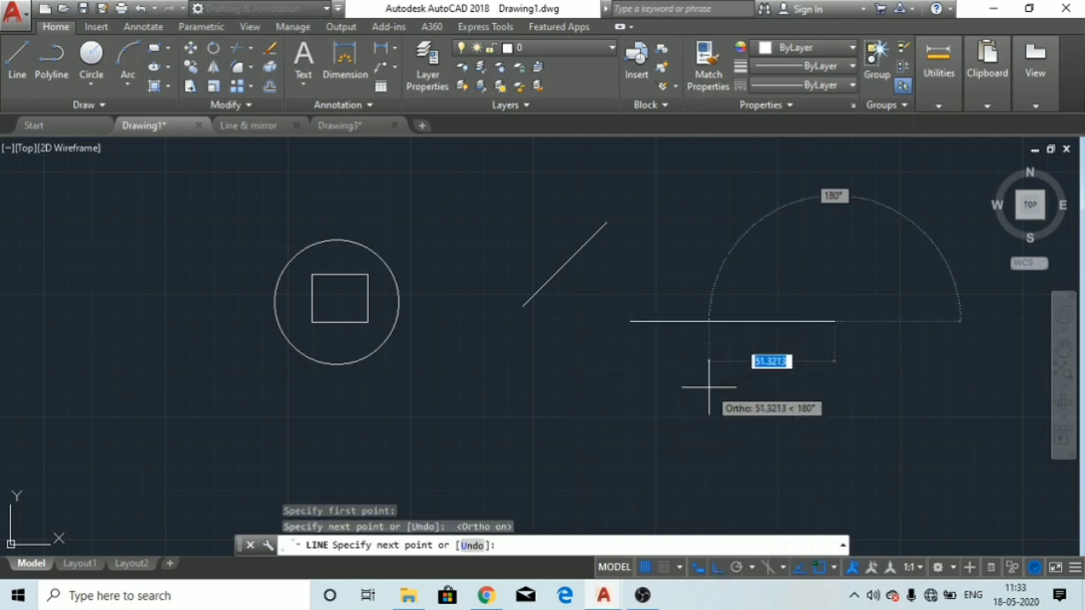
pyautogui.press('Escape')
pyautogui.press('Escape')
pyautogui.press('Escape')
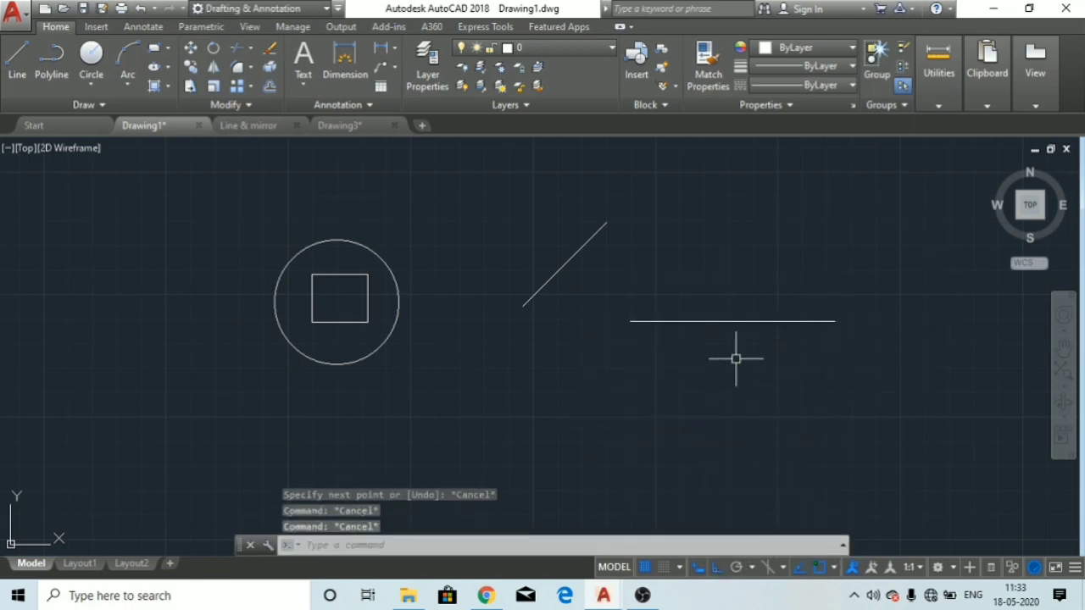
# Step: Rotate the longer horizontal line counterclockwise about its midpoint to a steep incline with Ortho off
pyautogui.click(743, 320)
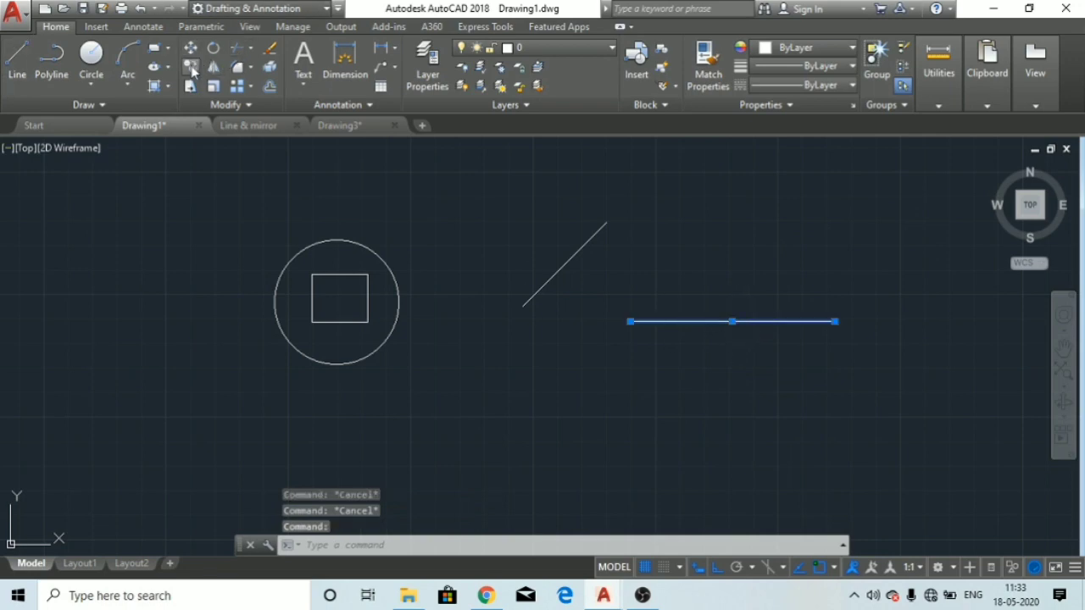
pyautogui.click(214, 48)
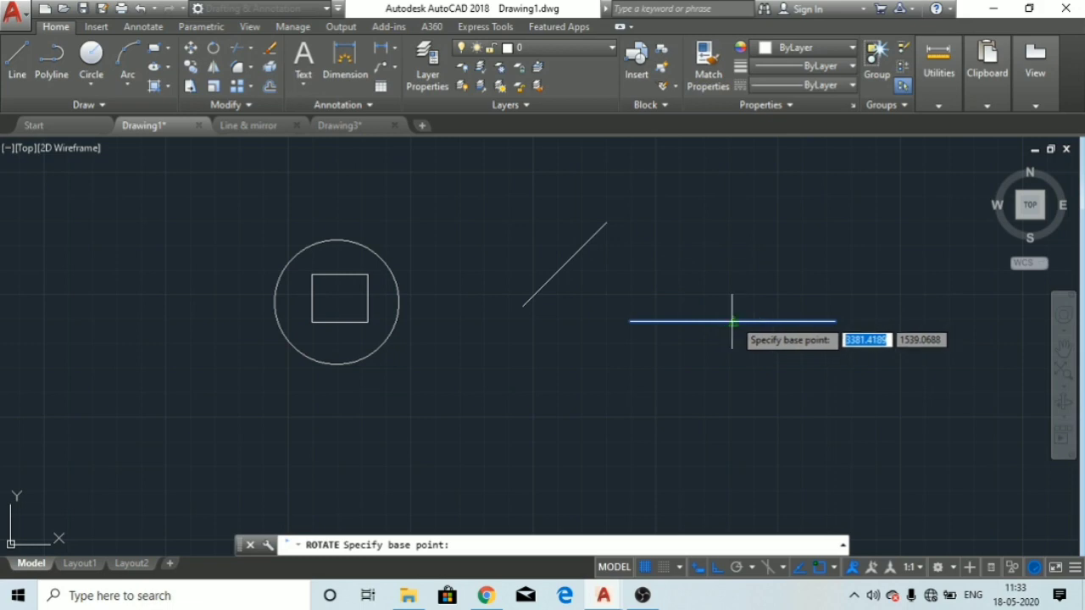
pyautogui.click(732, 322)
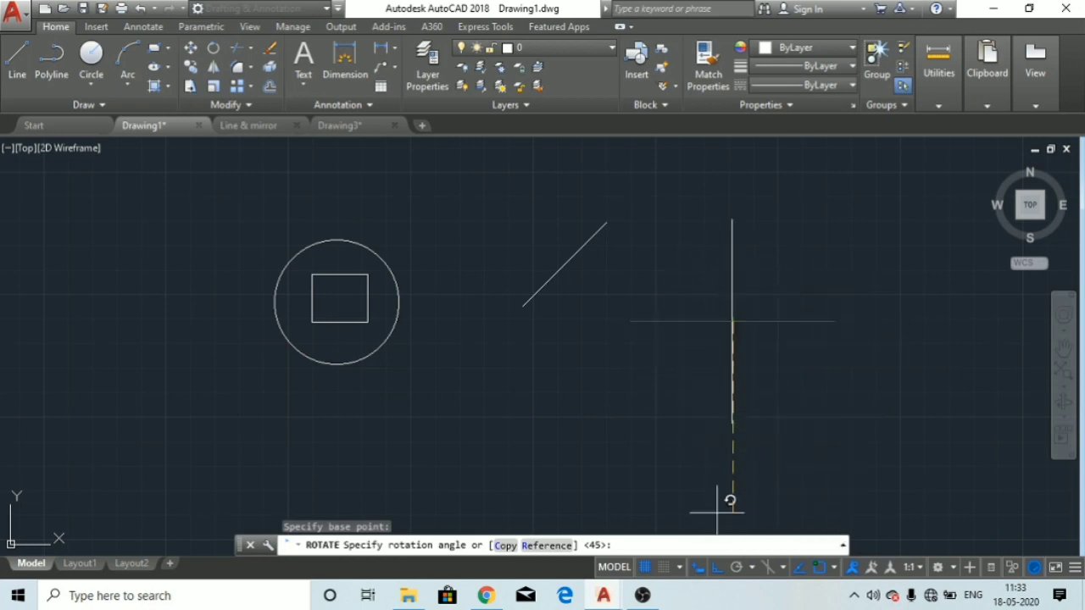
pyautogui.click(717, 568)
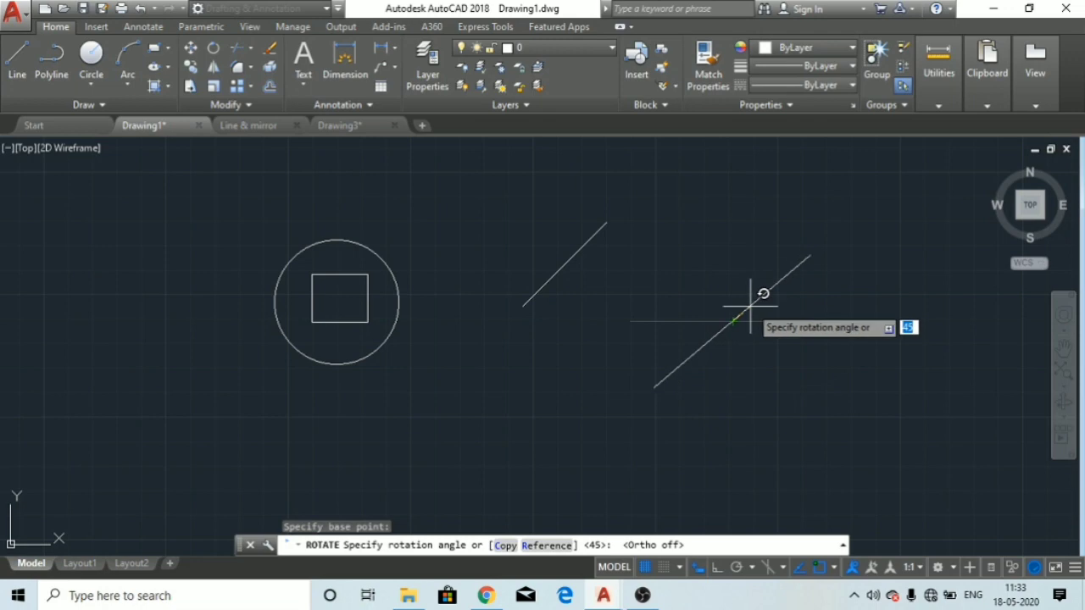
pyautogui.press('Return')
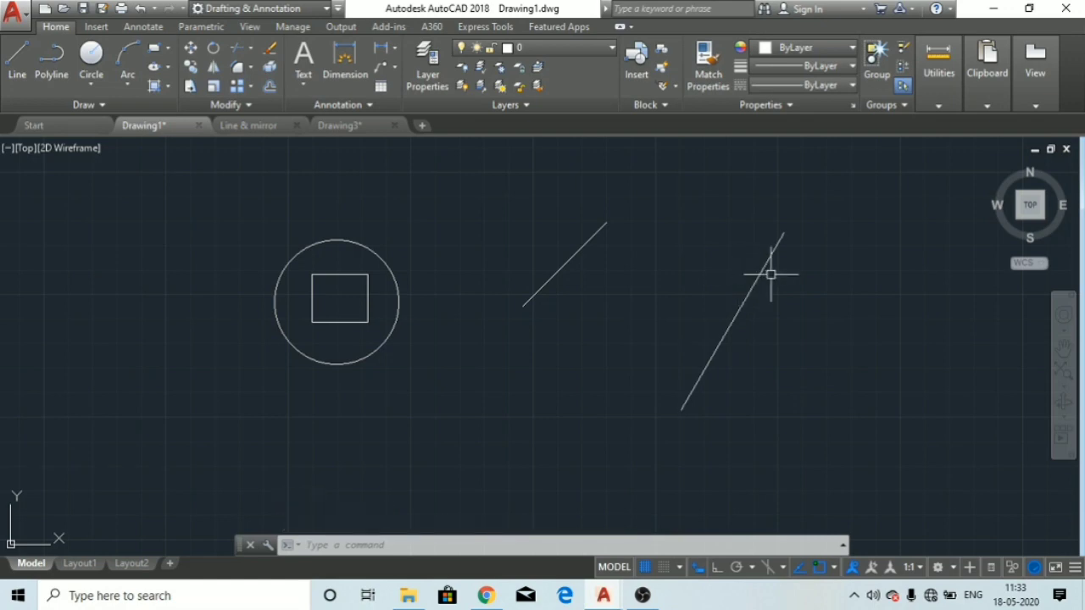
pyautogui.moveTo(768, 259)
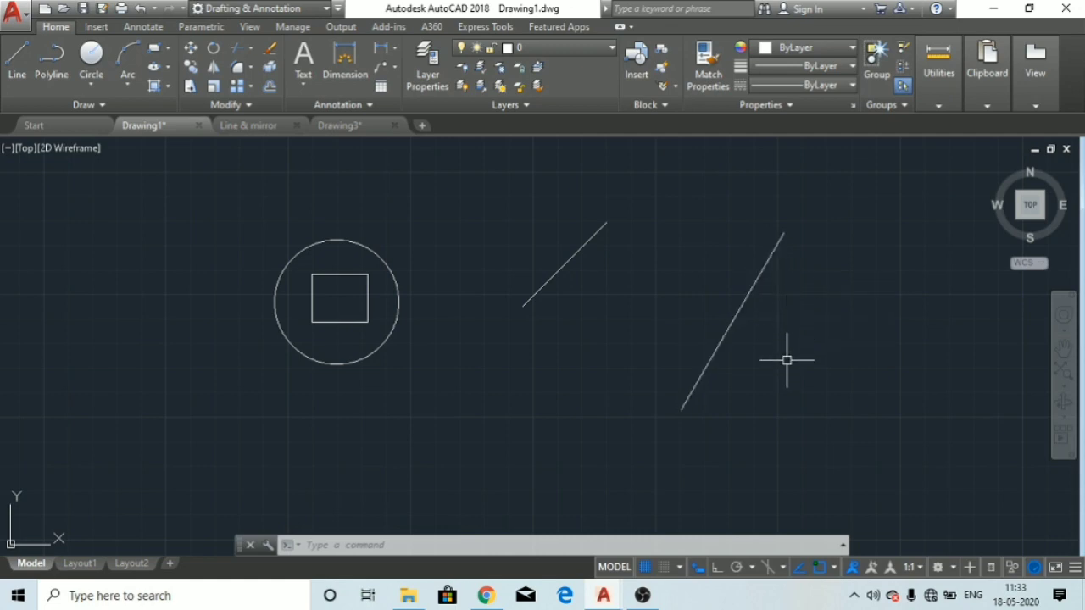
# Step: Draw a circle with a radius of about 24.5 in the empty area below and to the left of the existing shapes
pyautogui.scroll(-2, 817, 308)
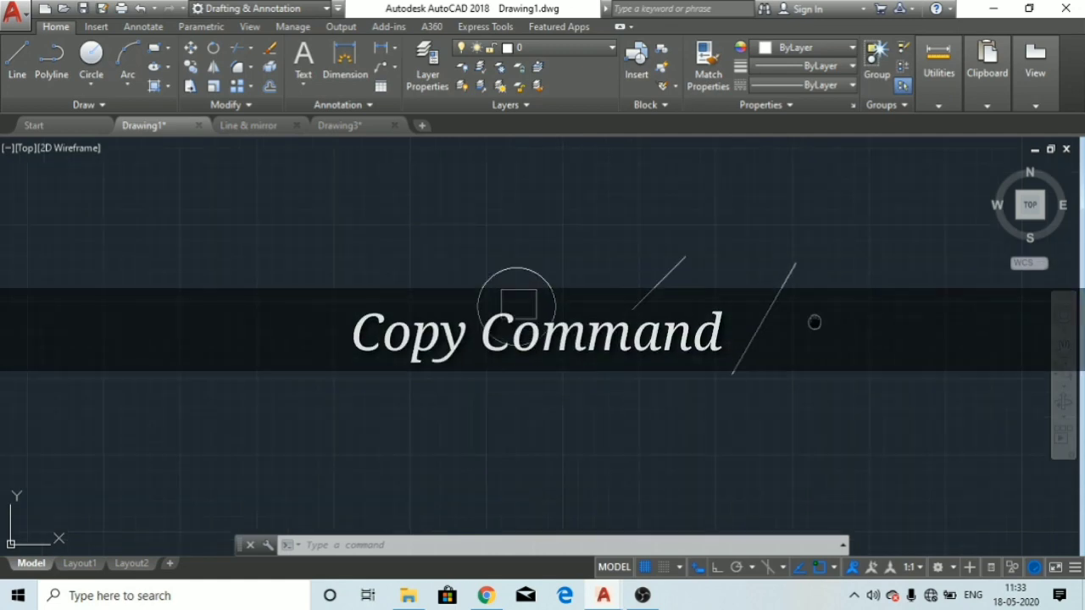
pyautogui.moveTo(814, 322); pyautogui.dragTo(800, 245, button='middle')
pyautogui.scroll(2, 605, 305)
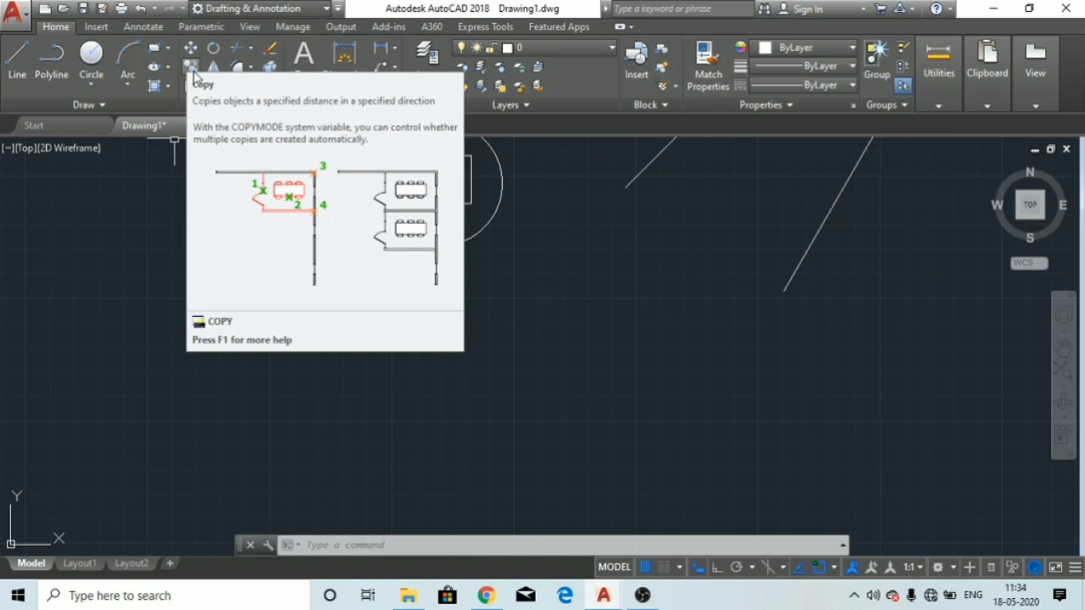
pyautogui.click(90, 55)
pyautogui.click(244, 379)
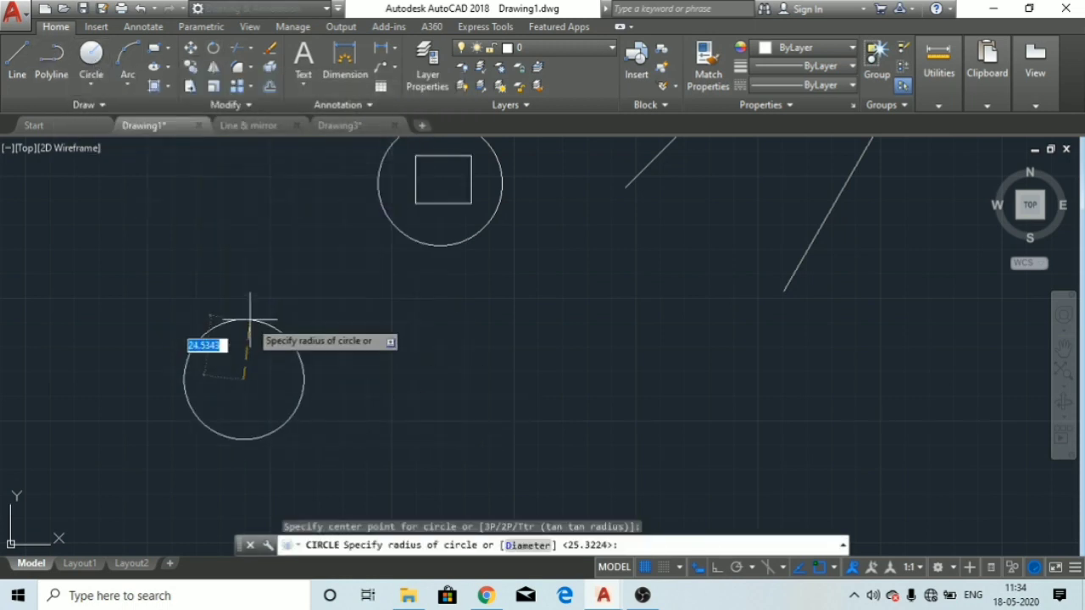
pyautogui.click(279, 428)
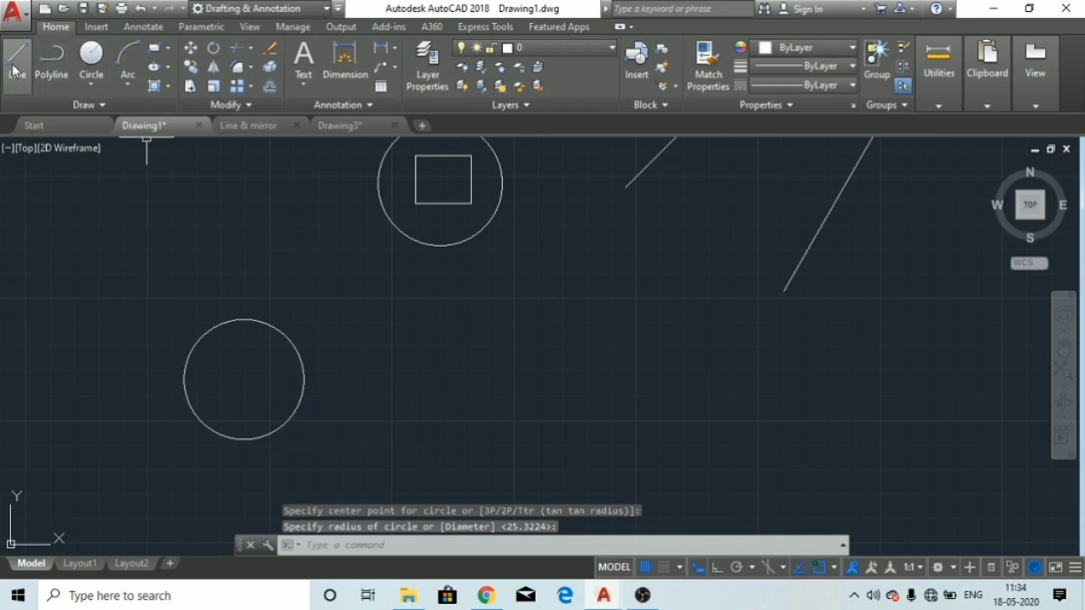
# Step: Draw a rectangle about 53 by 49 overlapping the new circle, offset slightly up and to the left of it
pyautogui.click(155, 48)
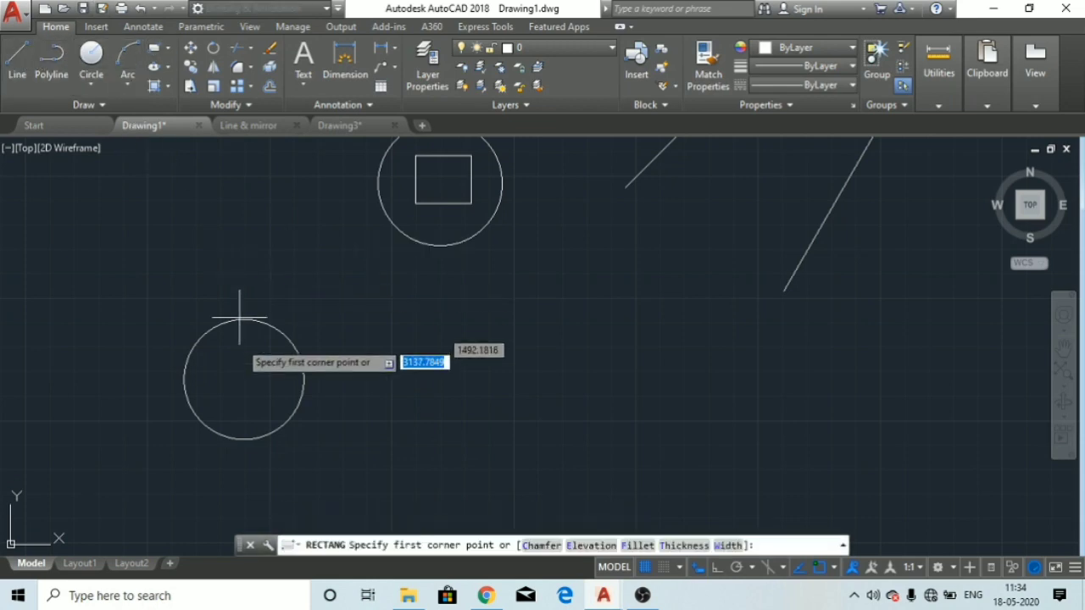
pyautogui.click(289, 304)
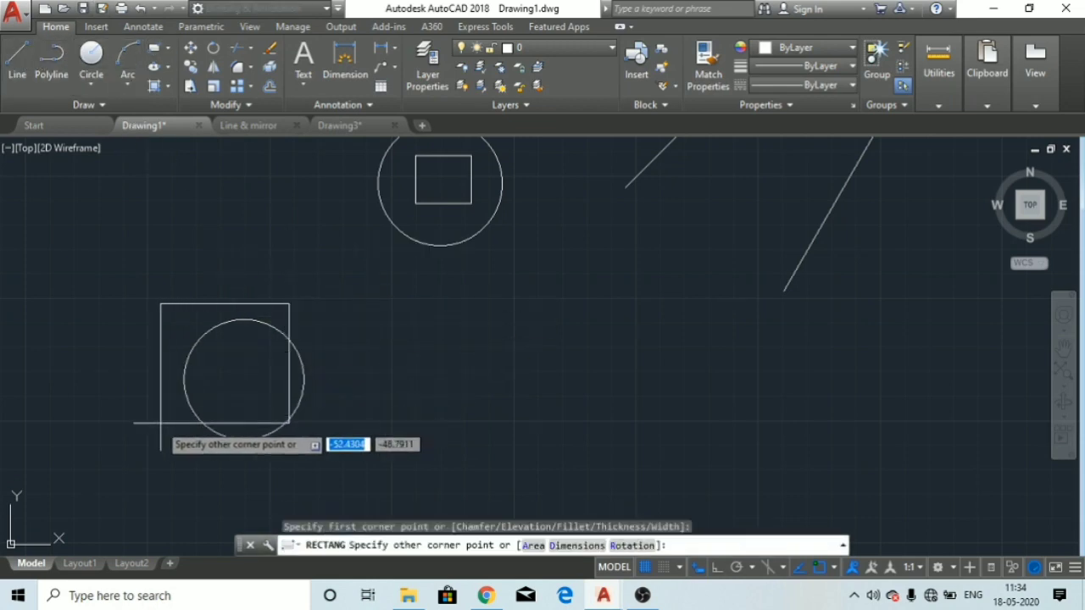
pyautogui.click(158, 422)
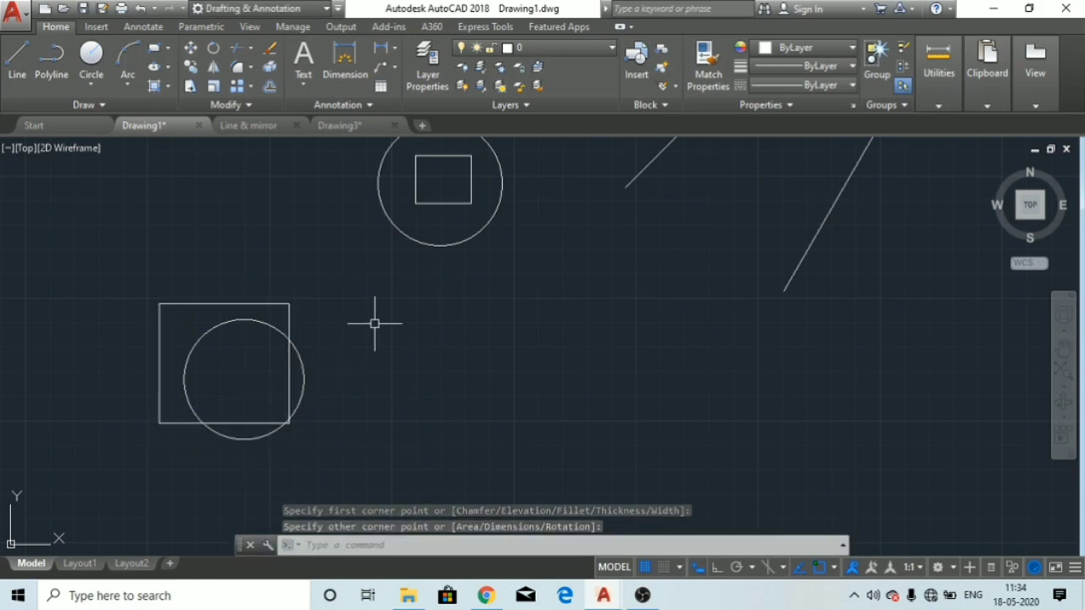
# Step: Copy the new circle and rectangle together from the rectangle's centre, placing five copies freely around the drawing with Ortho off
pyautogui.click(343, 292)
pyautogui.click(144, 460)
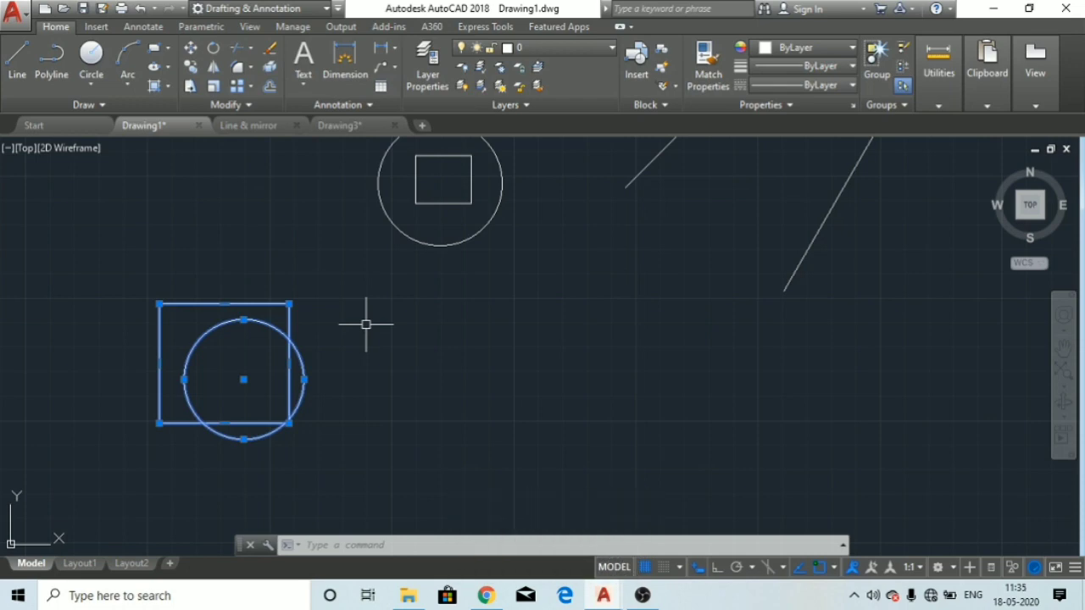
pyautogui.write('CP')
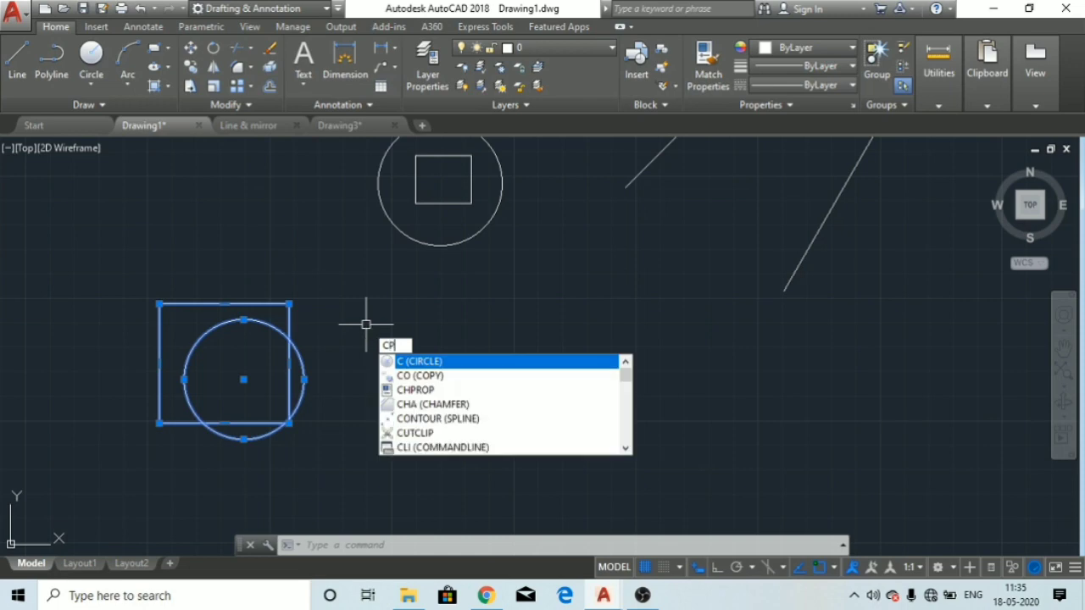
pyautogui.press('Return')
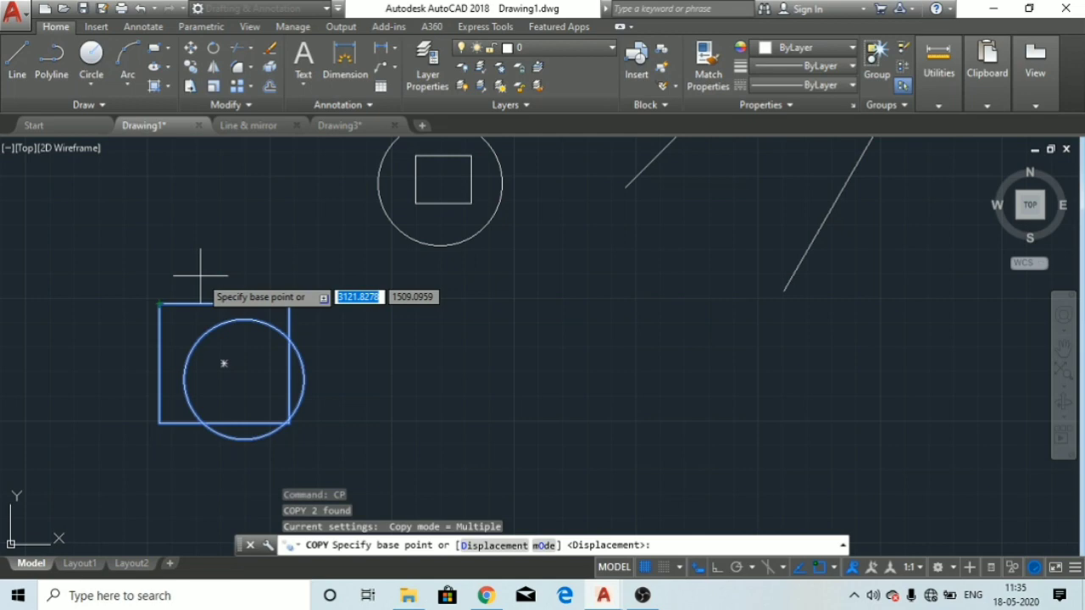
pyautogui.click(224, 364)
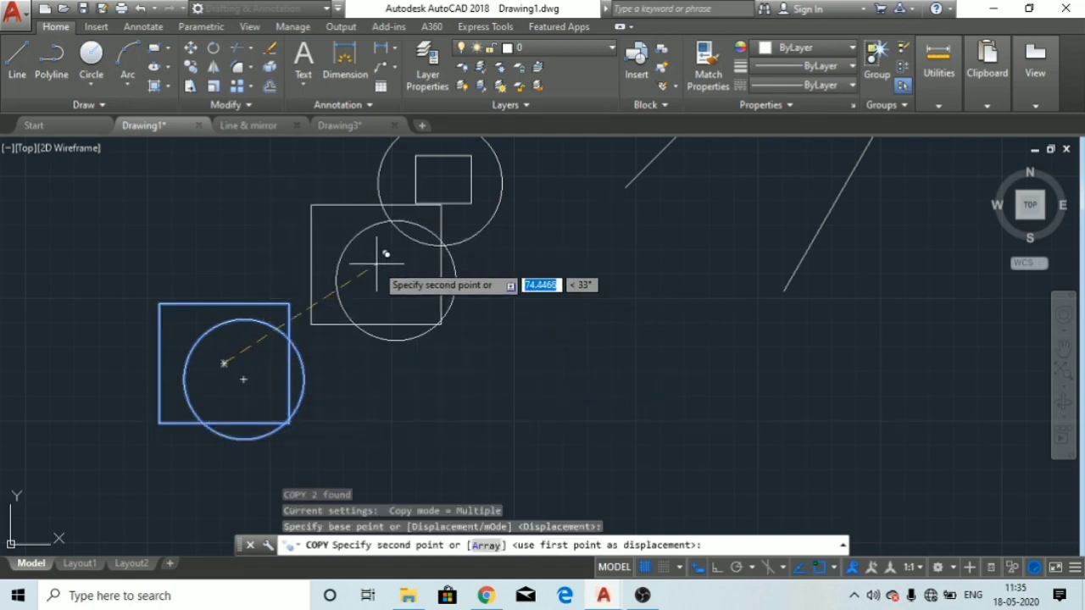
pyautogui.scroll(-2, 376, 255)
pyautogui.moveTo(385, 254); pyautogui.dragTo(407, 319, button='middle')
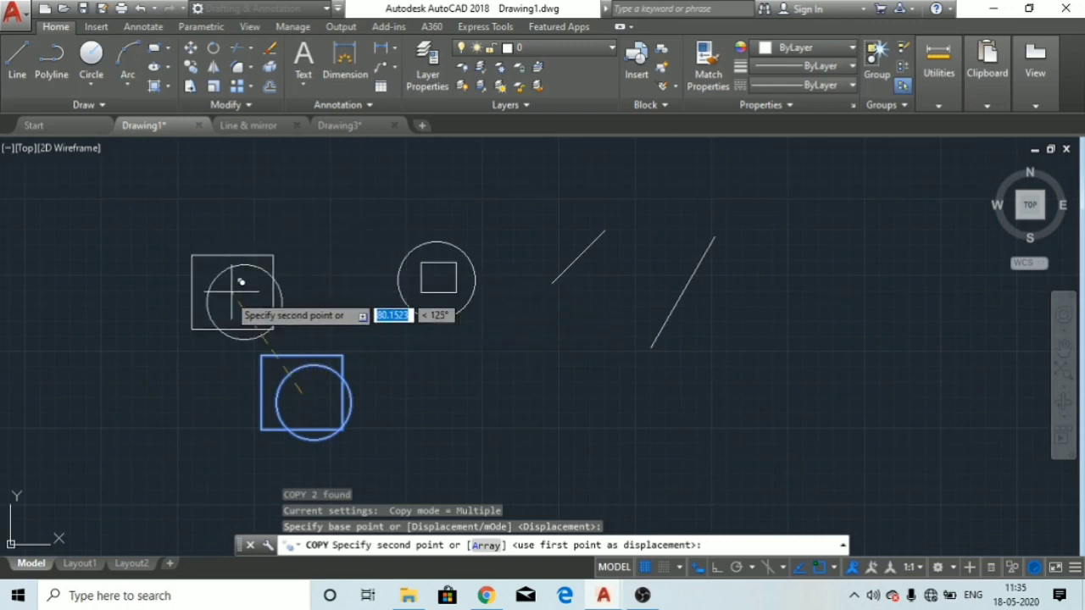
pyautogui.click(456, 366)
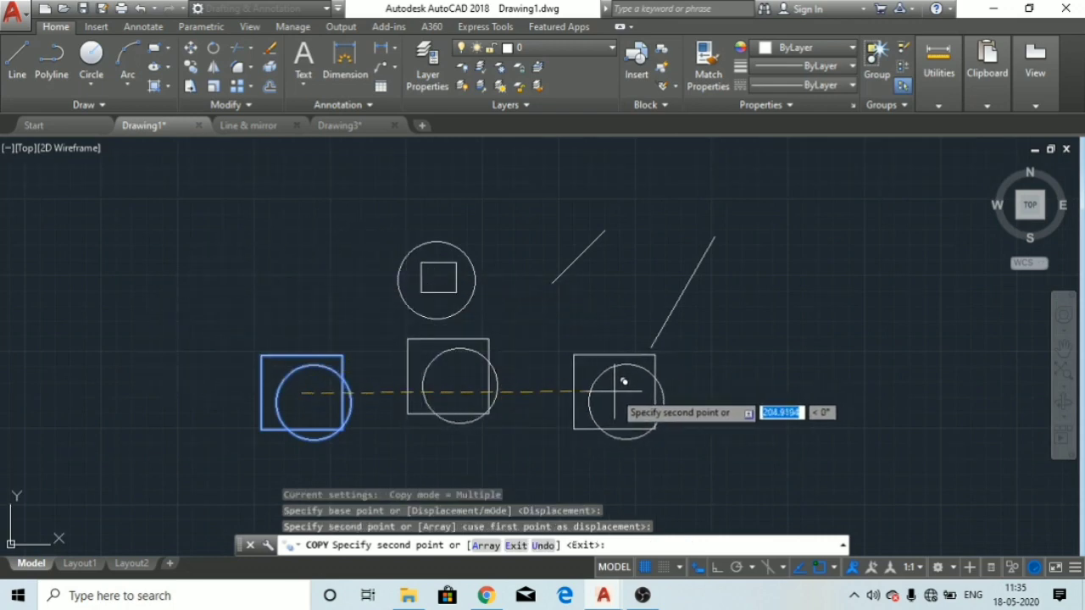
pyautogui.click(623, 381)
pyautogui.click(560, 208)
pyautogui.click(335, 221)
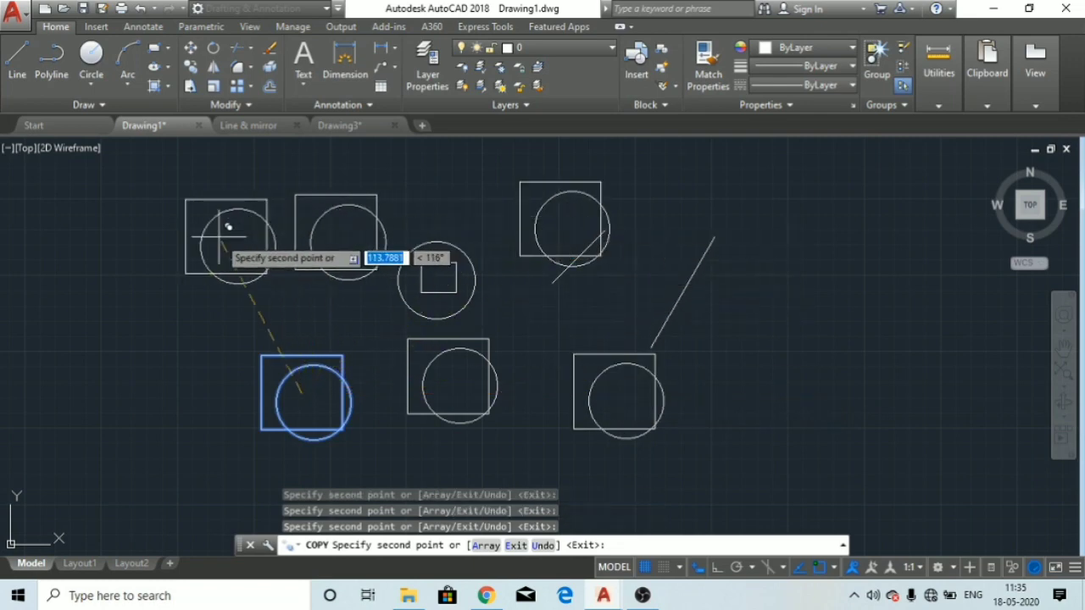
pyautogui.click(194, 227)
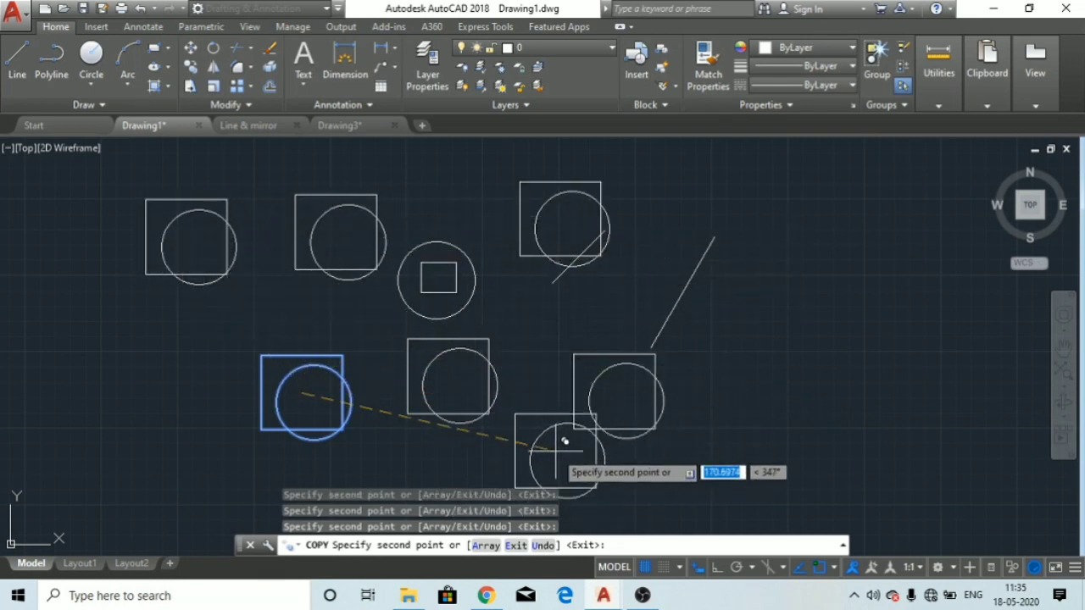
# Step: Place two more copies with Ortho on, one straight below and one straight left of the original, and end the Copy command
pyautogui.moveTo(568, 440); pyautogui.dragTo(573, 360, button='middle')
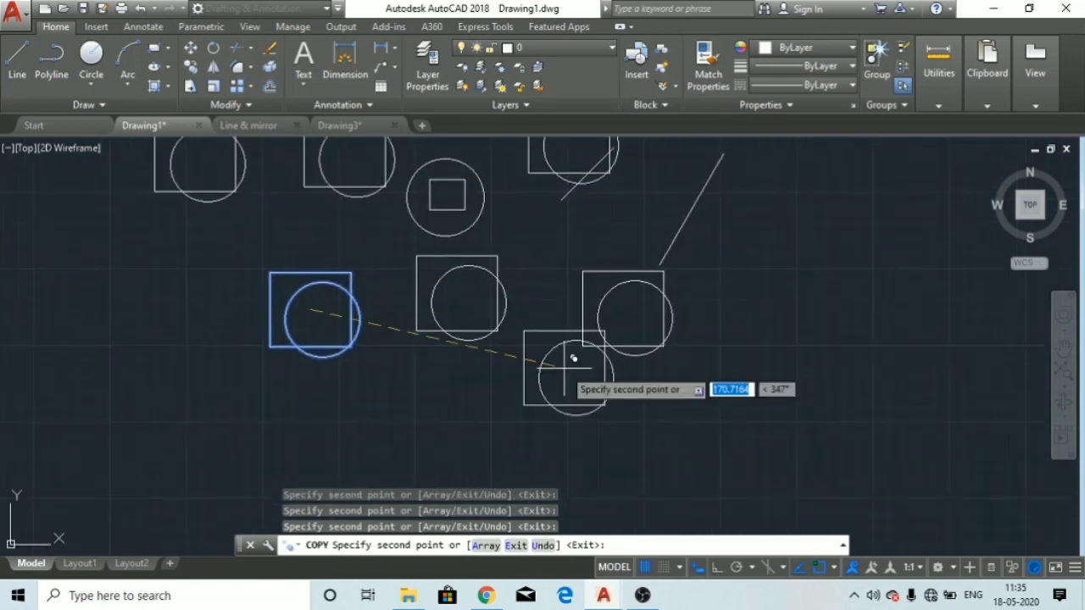
pyautogui.click(716, 569)
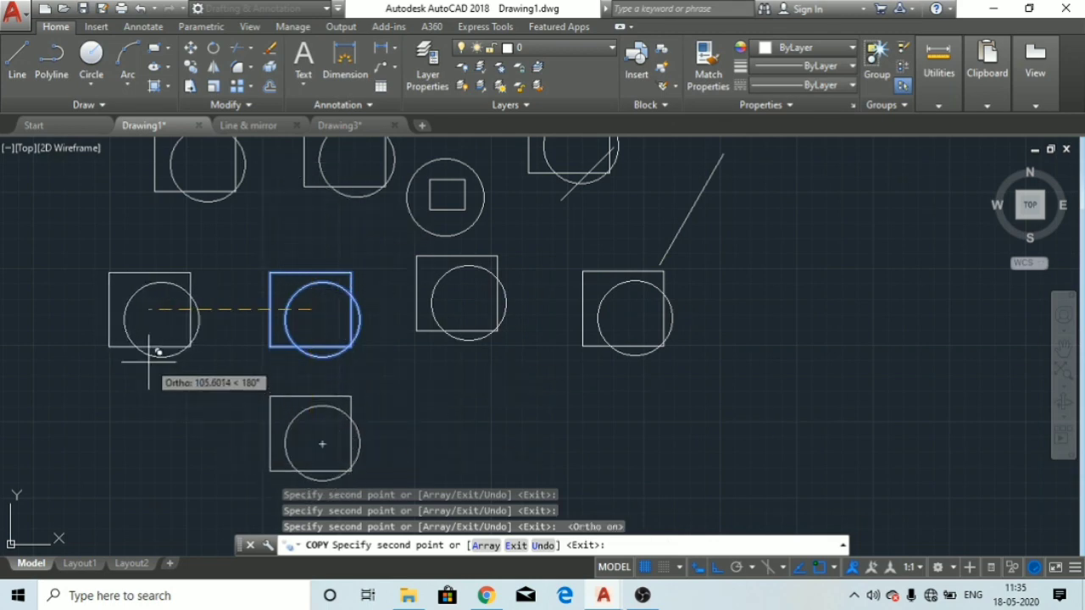
pyautogui.click(140, 356)
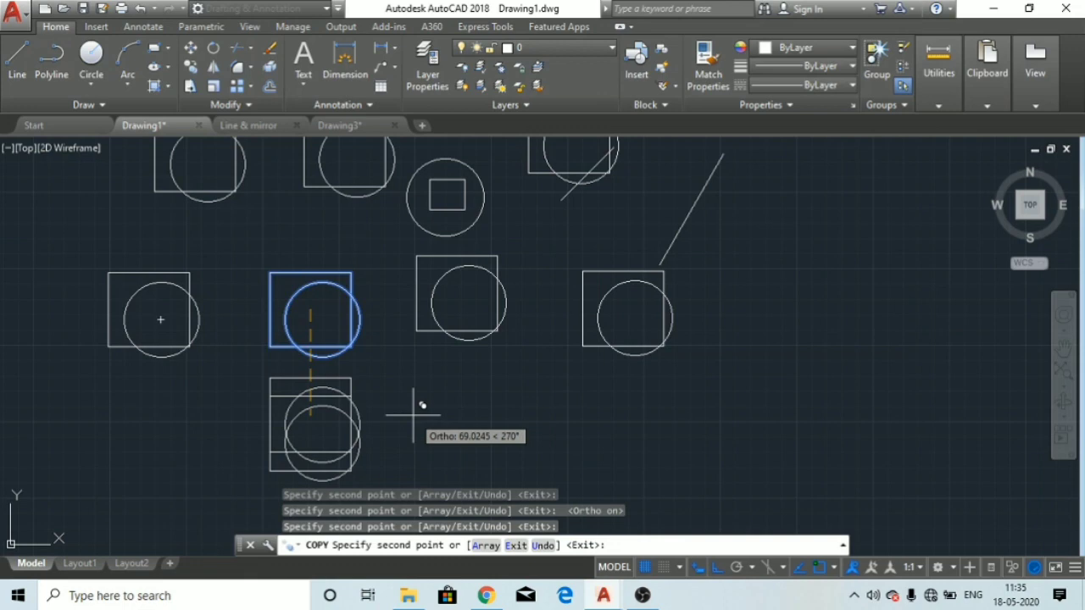
pyautogui.press('Escape')
pyautogui.press('Escape')
pyautogui.press('Escape')
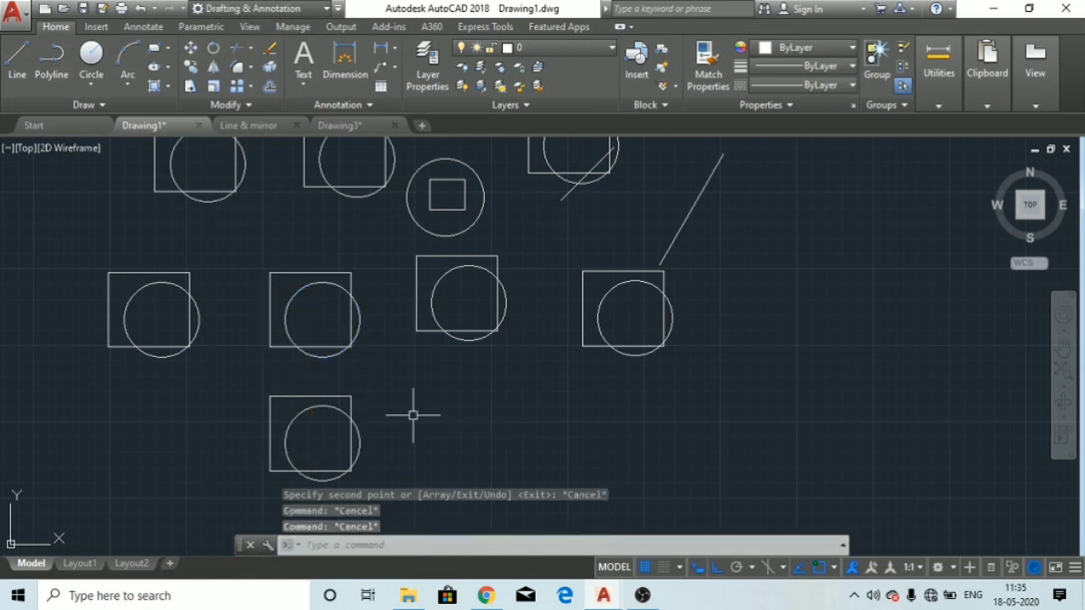
pyautogui.scroll(-3, 381, 275)
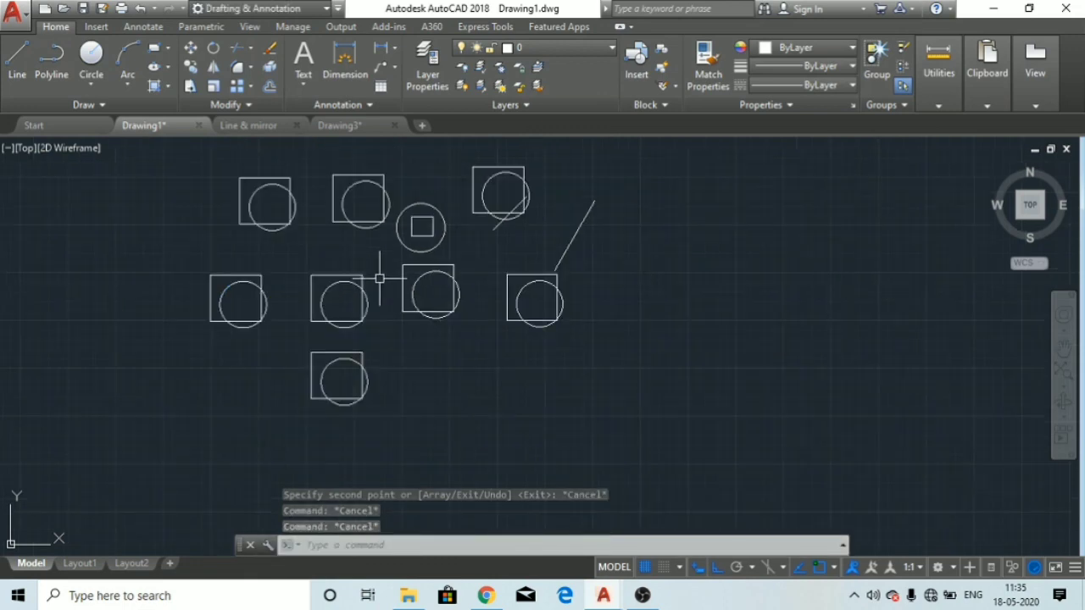
pyautogui.scroll(2, 347, 268)
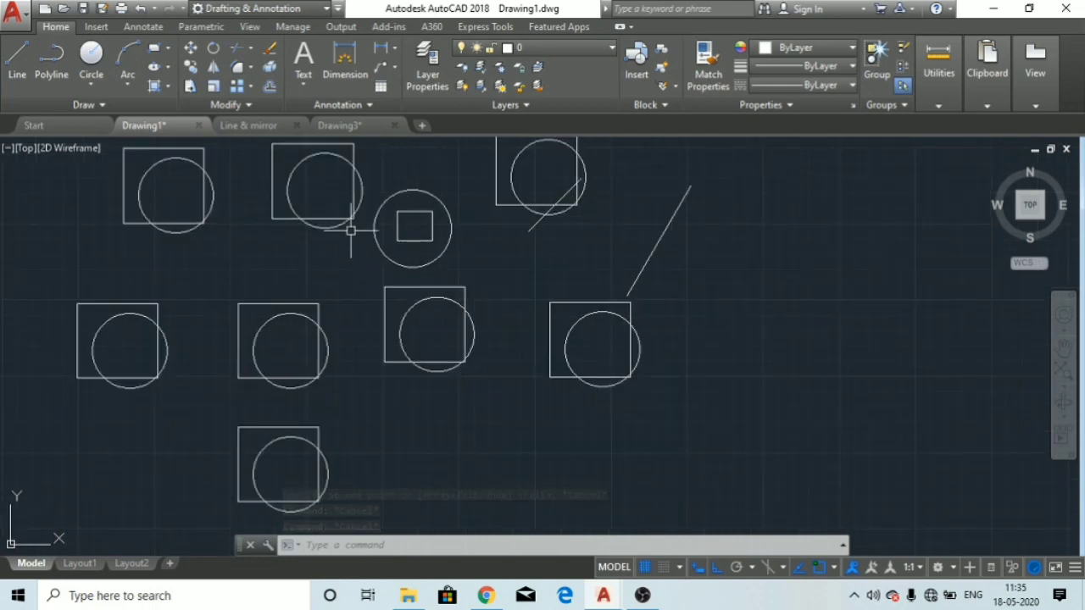
pyautogui.scroll(-2, 349, 259)
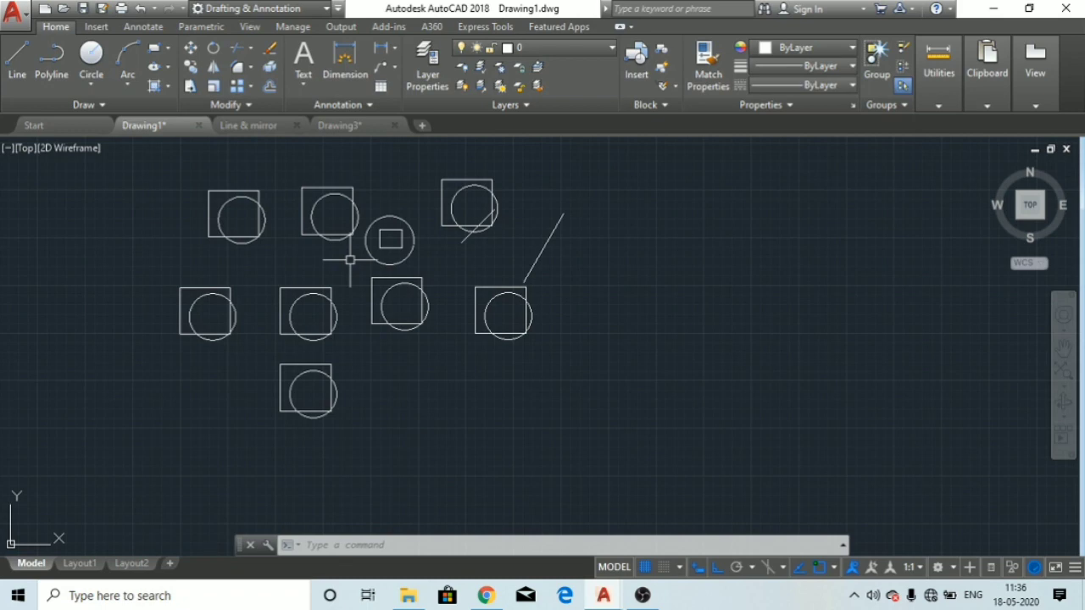
# Step: Switch to the Drawing3 drawing and frame the upper pair of rectangles with corner circles
pyautogui.click(344, 127)
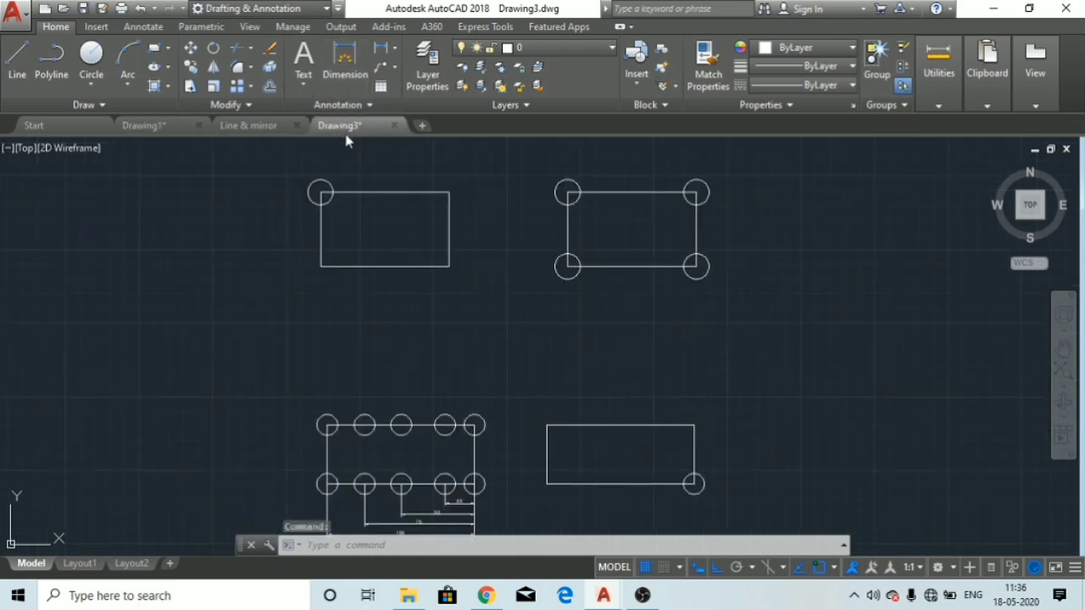
pyautogui.scroll(4, 565, 198)
pyautogui.scroll(-2, 561, 206)
pyautogui.moveTo(561, 206); pyautogui.dragTo(527, 263, button='middle')
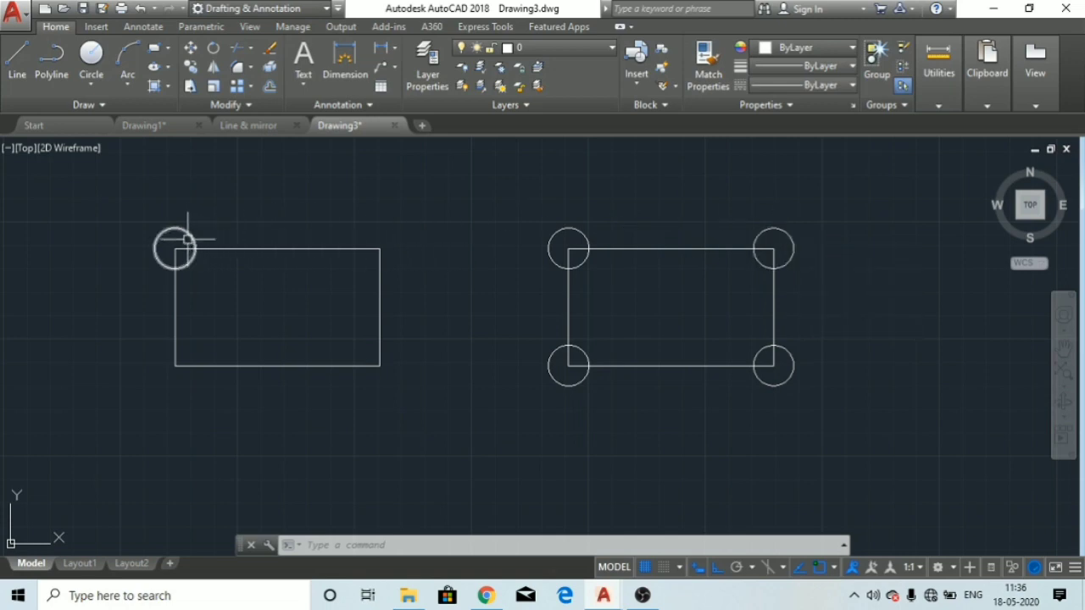
# Step: Copy the circle at the left rectangle's upper-left corner from its centre to the other three corners, and end the Copy command
pyautogui.moveTo(188, 239)
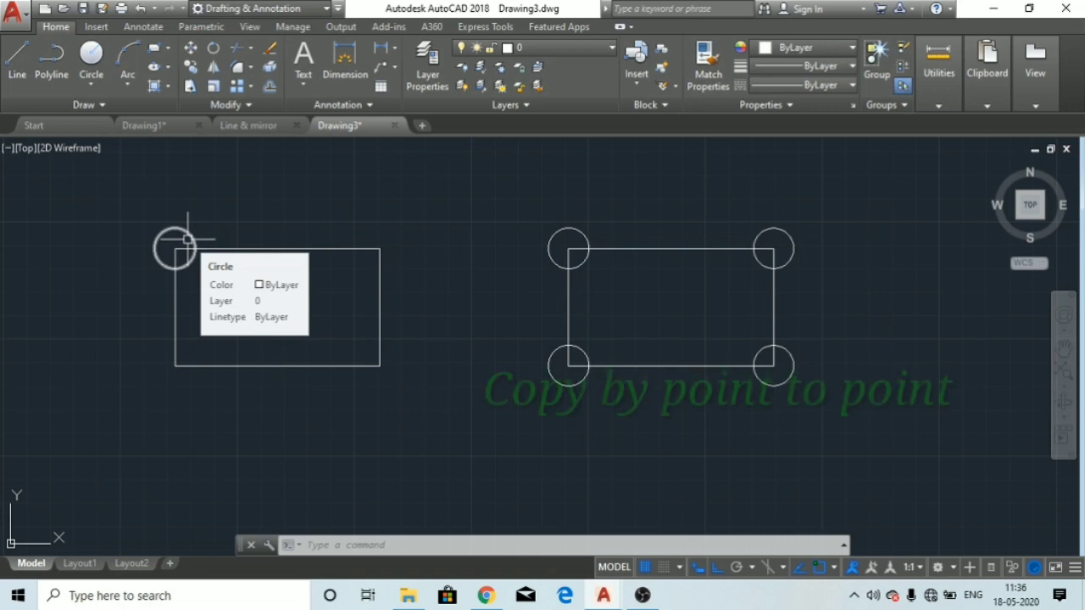
pyautogui.click(188, 239)
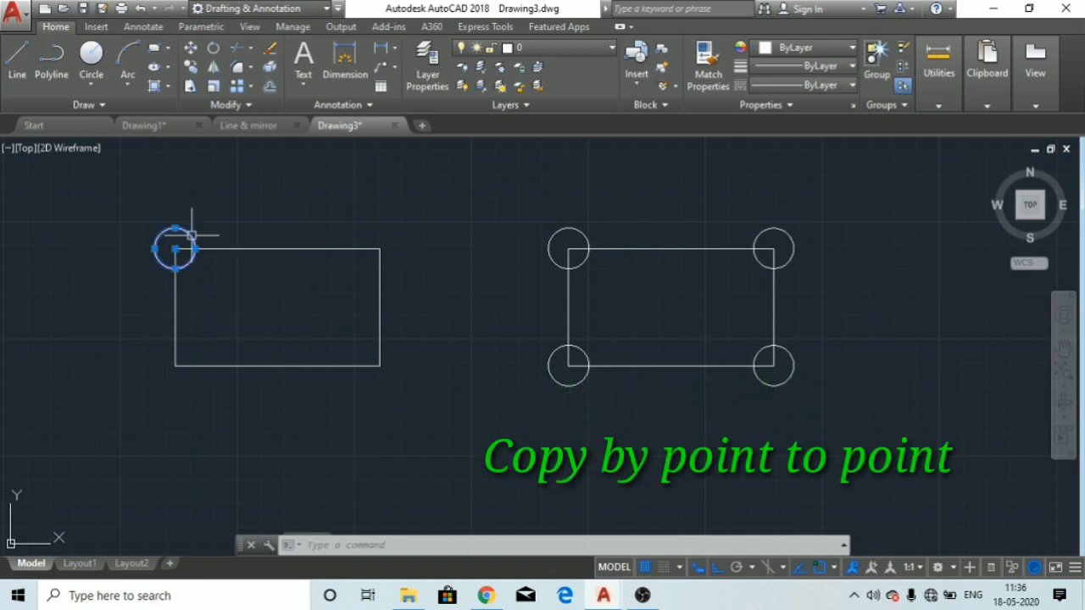
pyautogui.click(191, 67)
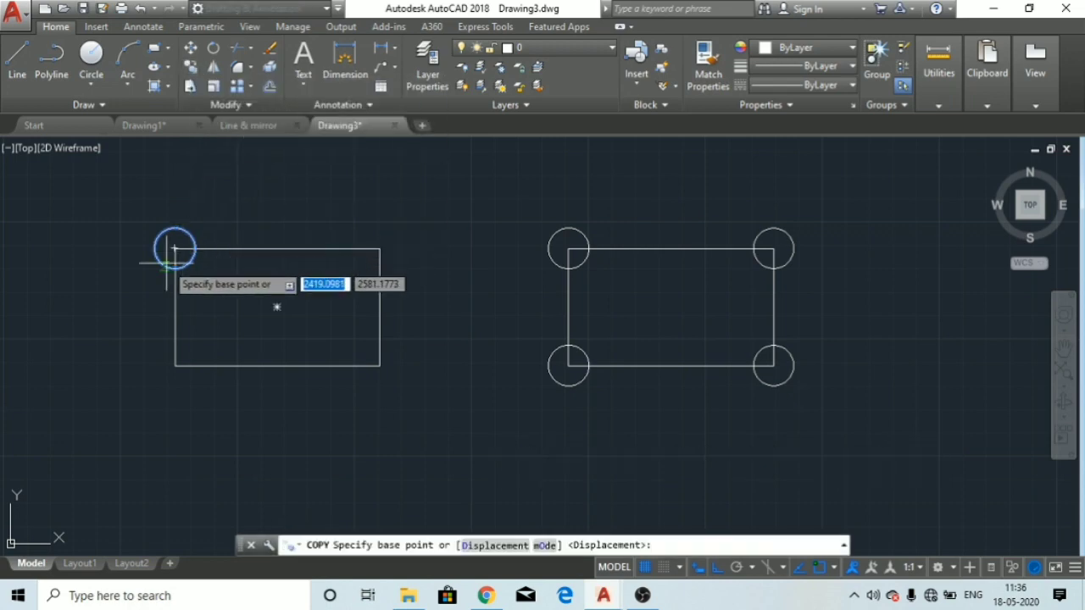
pyautogui.scroll(2, 174, 251)
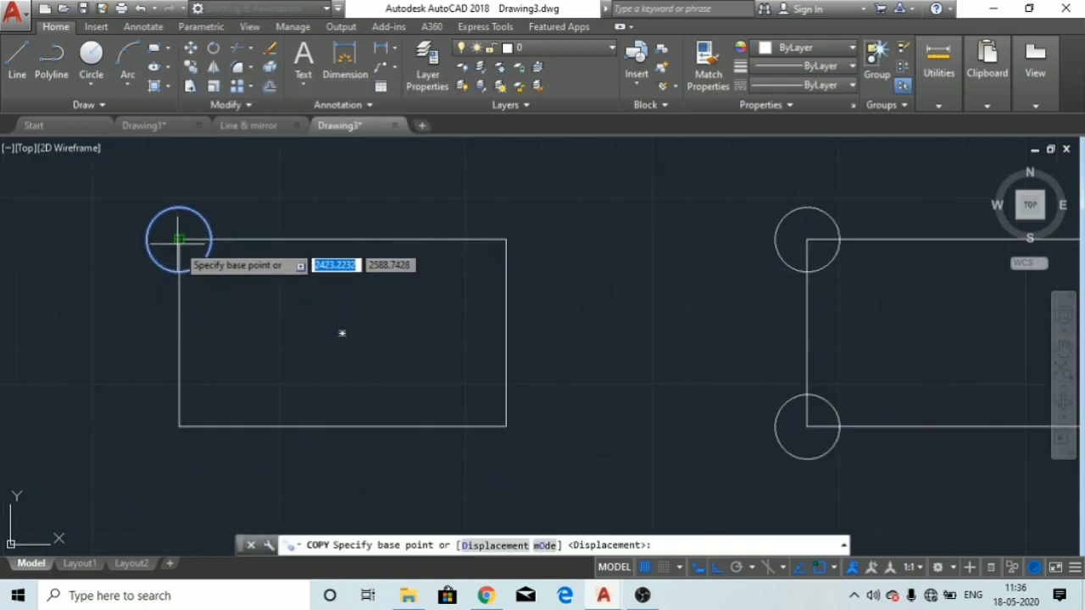
pyautogui.click(179, 239)
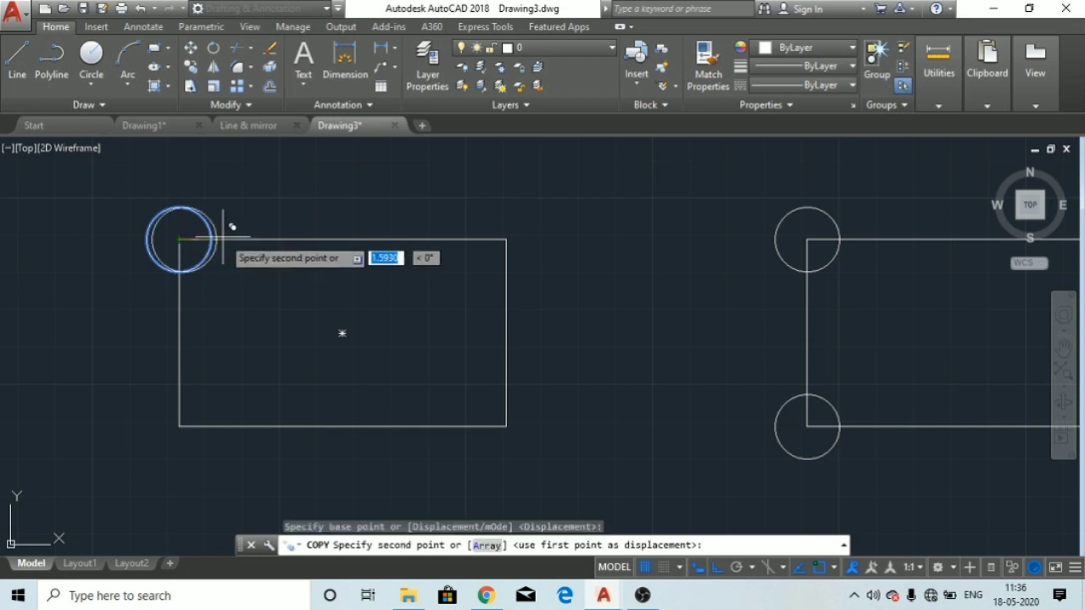
pyautogui.click(506, 239)
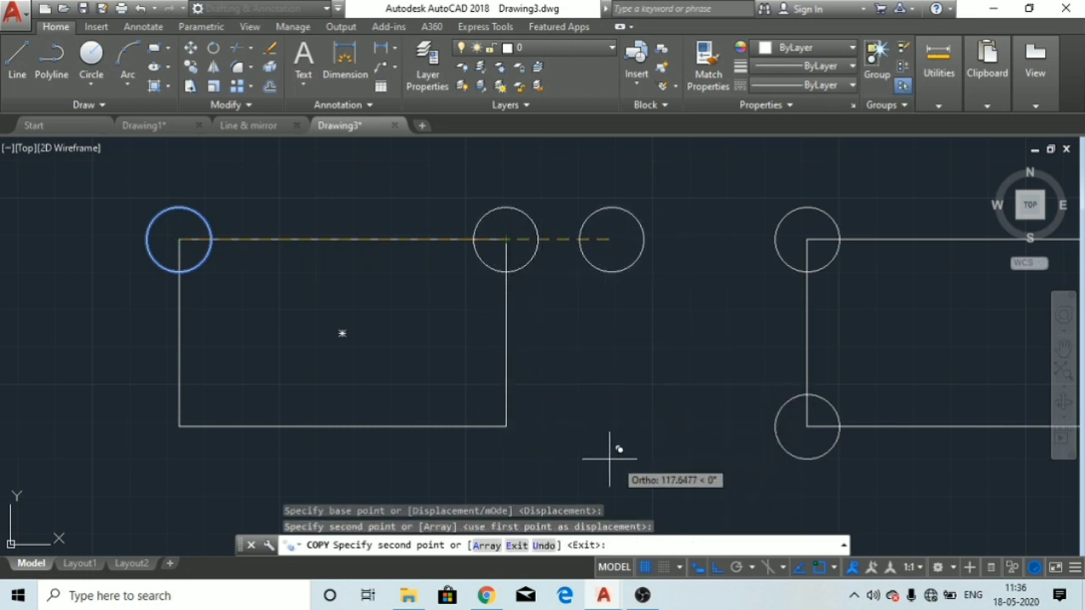
pyautogui.click(506, 425)
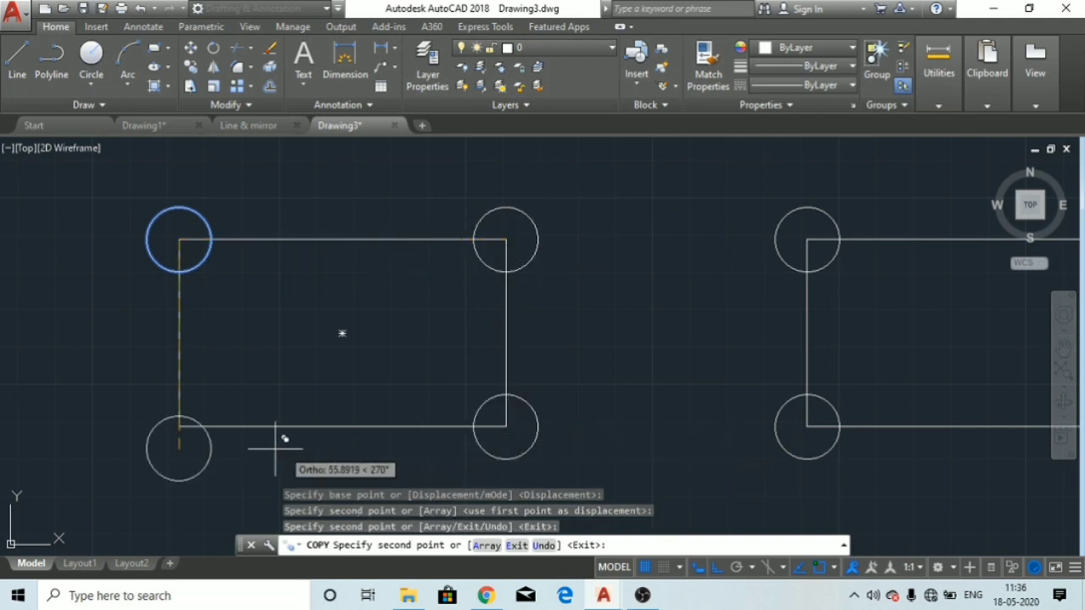
pyautogui.click(179, 423)
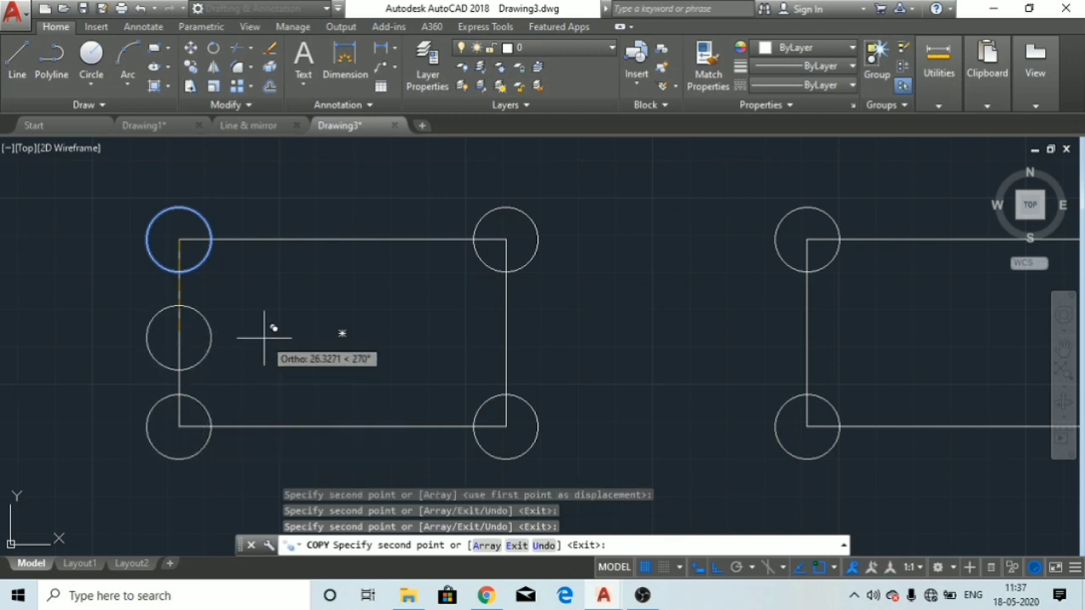
pyautogui.press('Escape')
pyautogui.press('Escape')
pyautogui.press('Escape')
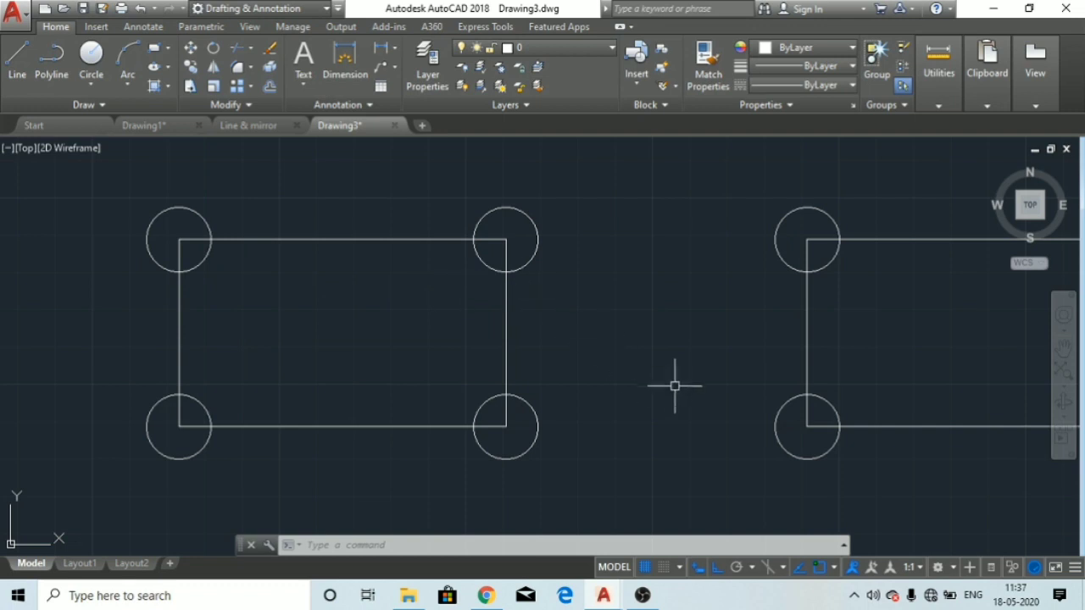
# Step: Examine the circle spacing dimensions on the lower example rectangle and compare it with the rectangle beside it holding a single corner circle
pyautogui.moveTo(694, 446); pyautogui.dragTo(439, 74, button='middle')
pyautogui.scroll(-4, 474, 296)
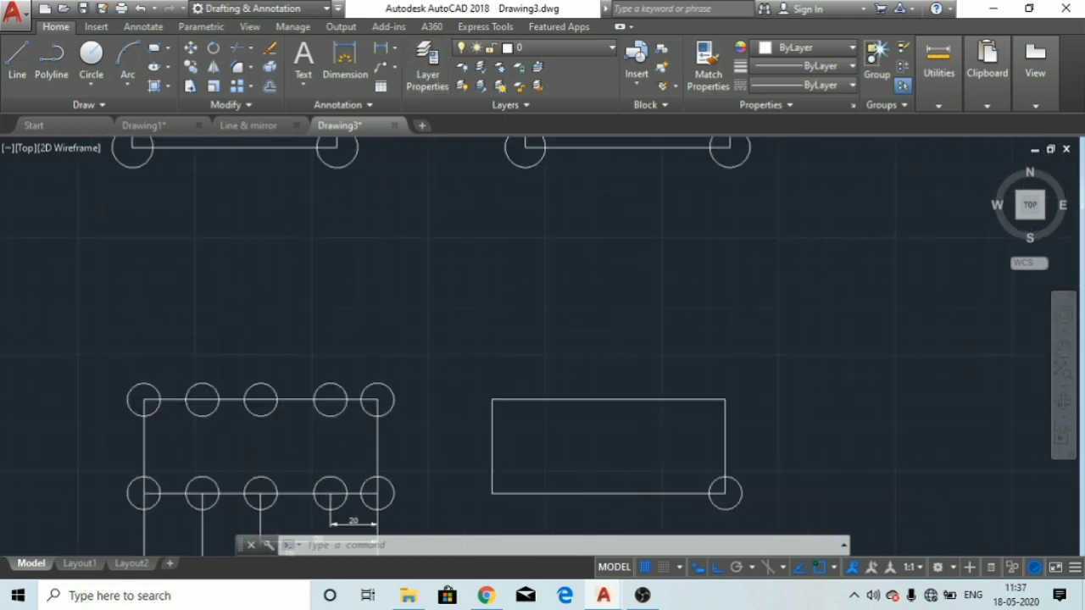
pyautogui.moveTo(474, 314); pyautogui.dragTo(555, 265, button='middle')
pyautogui.scroll(4, 508, 288)
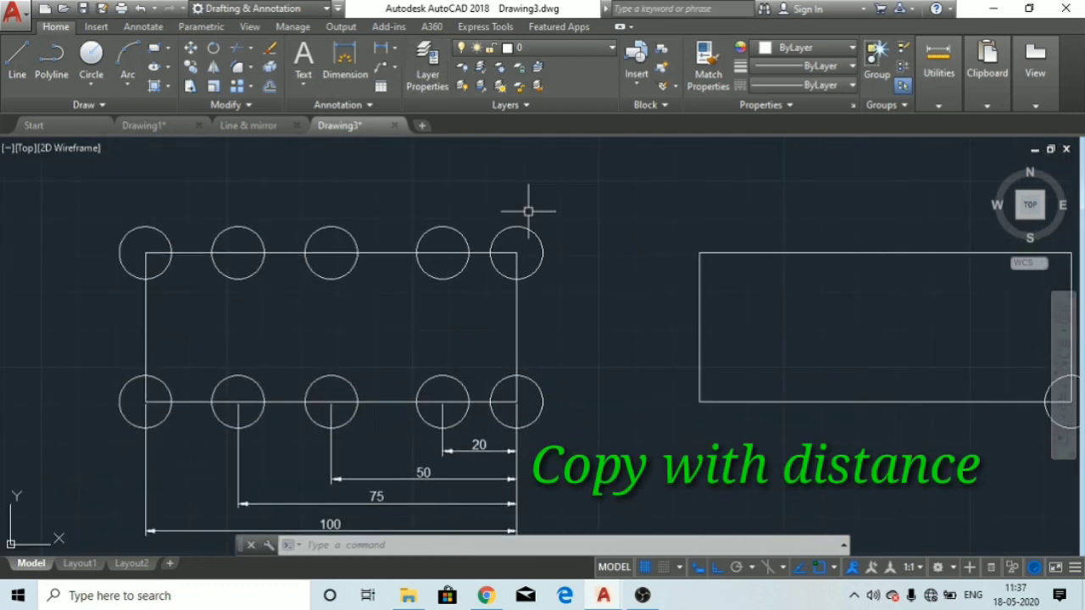
pyautogui.moveTo(554, 235)
pyautogui.mouseDown(button='middle')
pyautogui.moveTo(630, 207)
pyautogui.moveTo(656, 243)
pyautogui.mouseUp(button='middle')
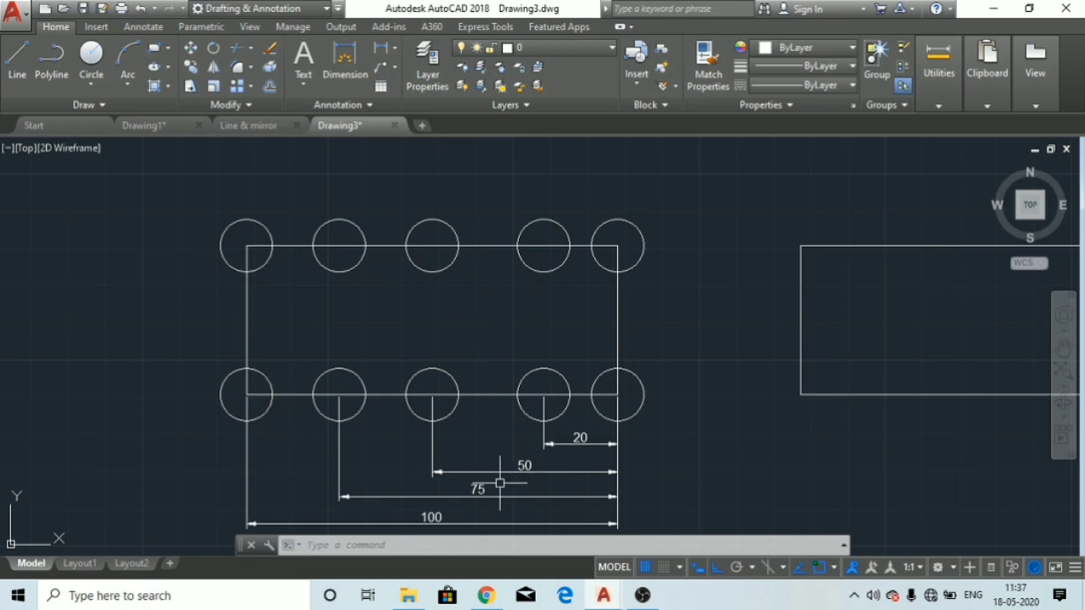
pyautogui.moveTo(500, 483); pyautogui.dragTo(500, 424, button='middle')
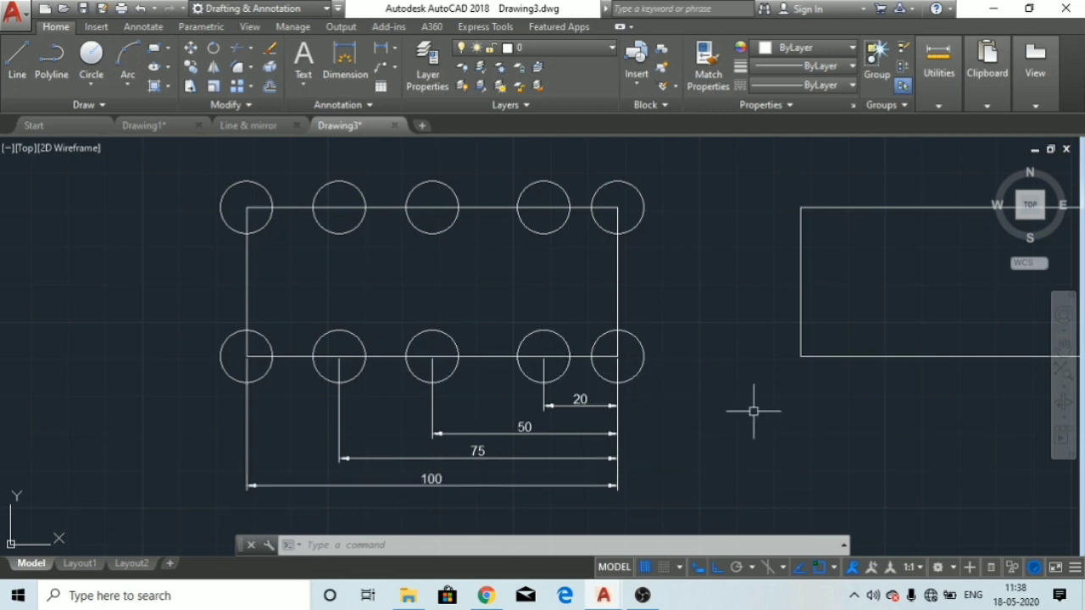
pyautogui.moveTo(758, 412); pyautogui.dragTo(440, 412, button='middle')
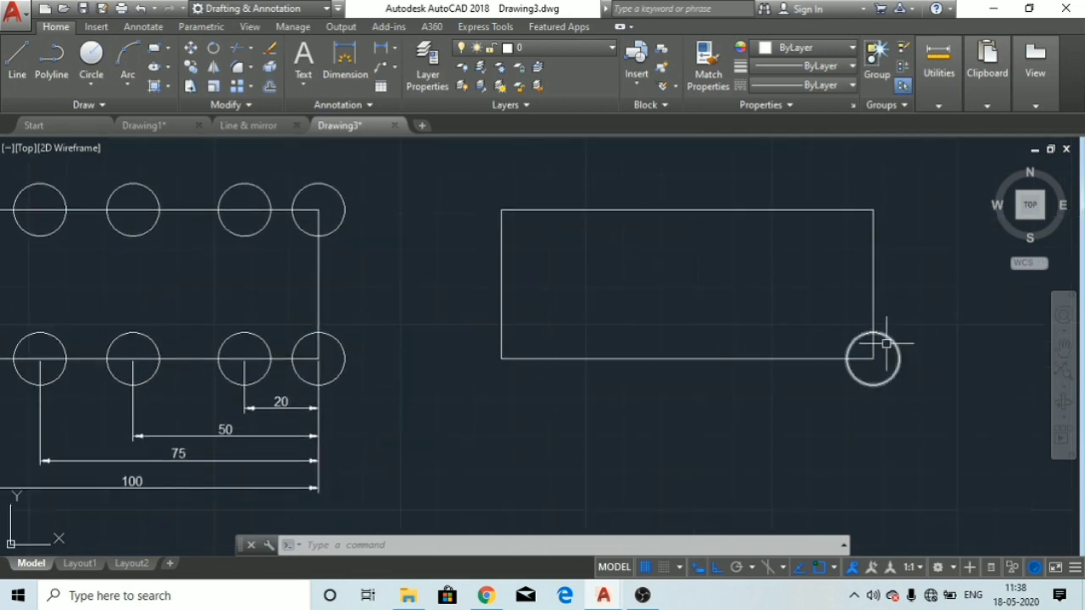
pyautogui.scroll(-2, 693, 418)
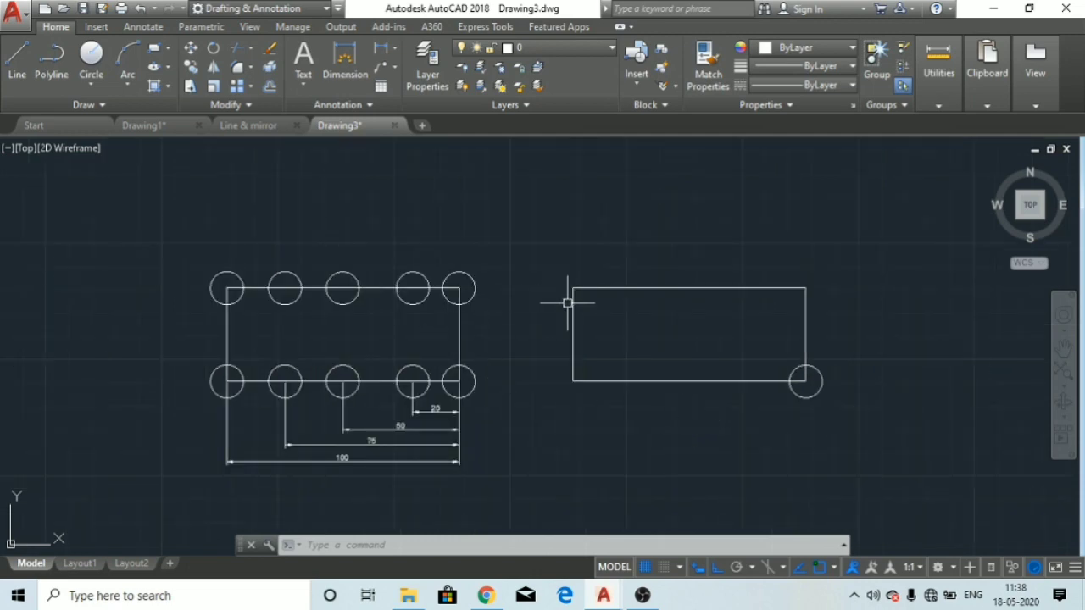
pyautogui.scroll(2, 712, 428)
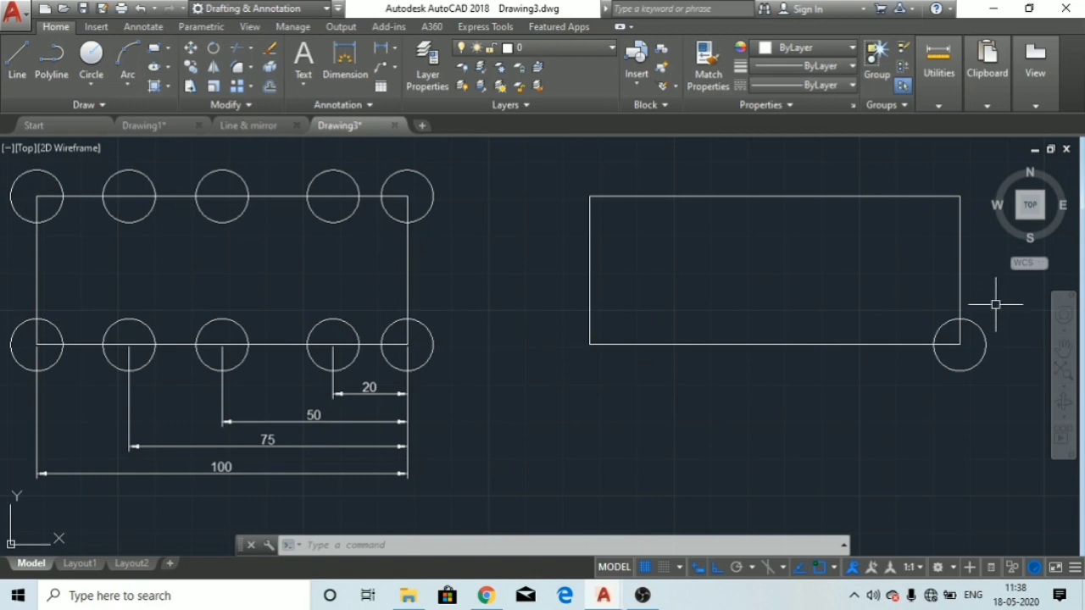
# Step: Copy the circle at the undimensioned rectangle's lower-right corner from its centre to distances of 20 and 50 leftward along the bottom edge
pyautogui.moveTo(985, 339)
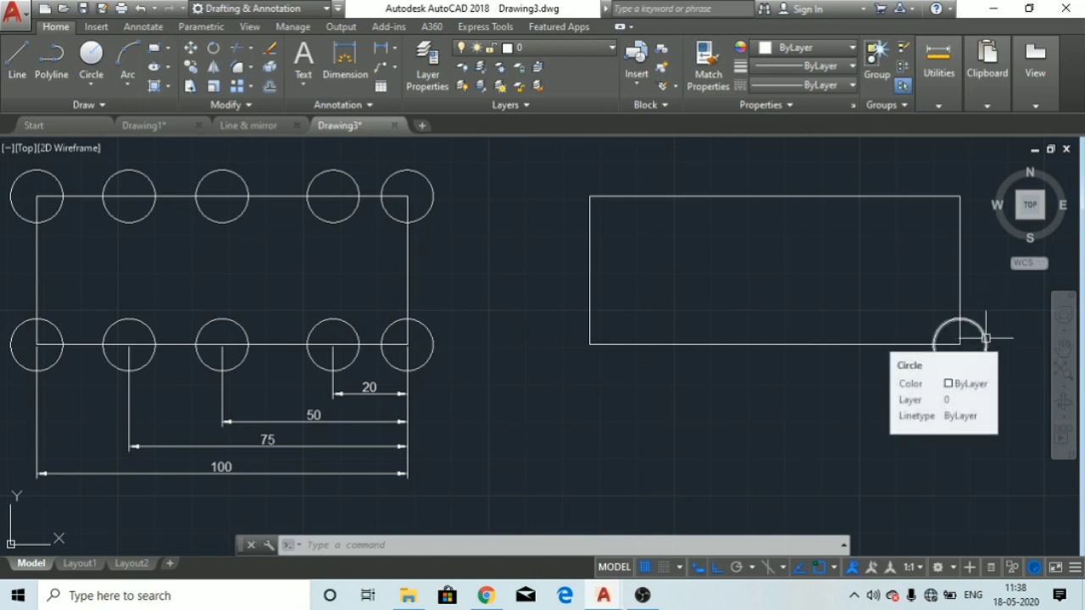
pyautogui.click(986, 338)
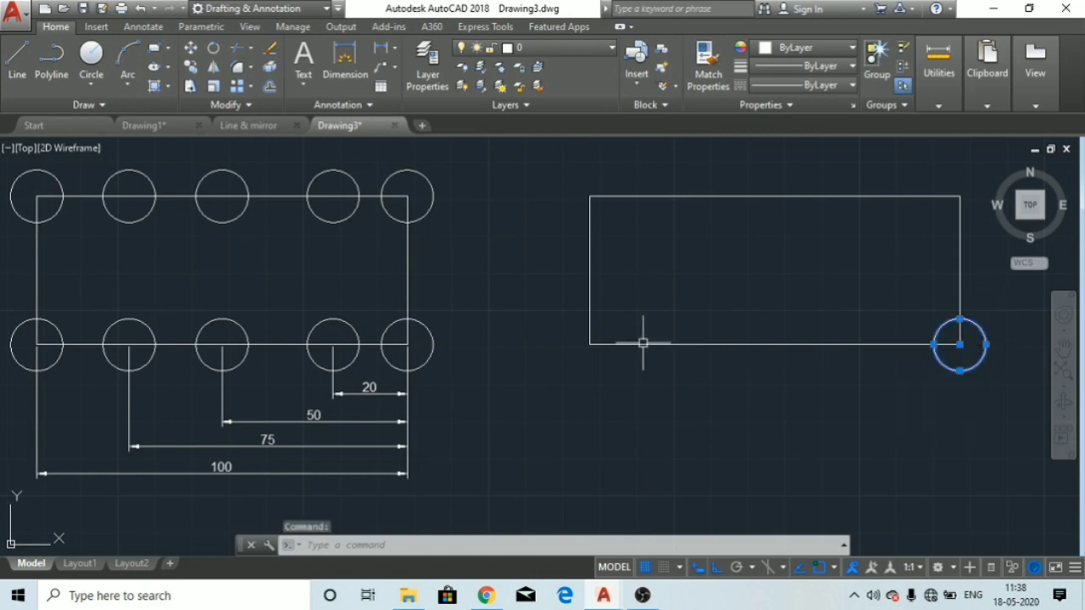
pyautogui.click(190, 68)
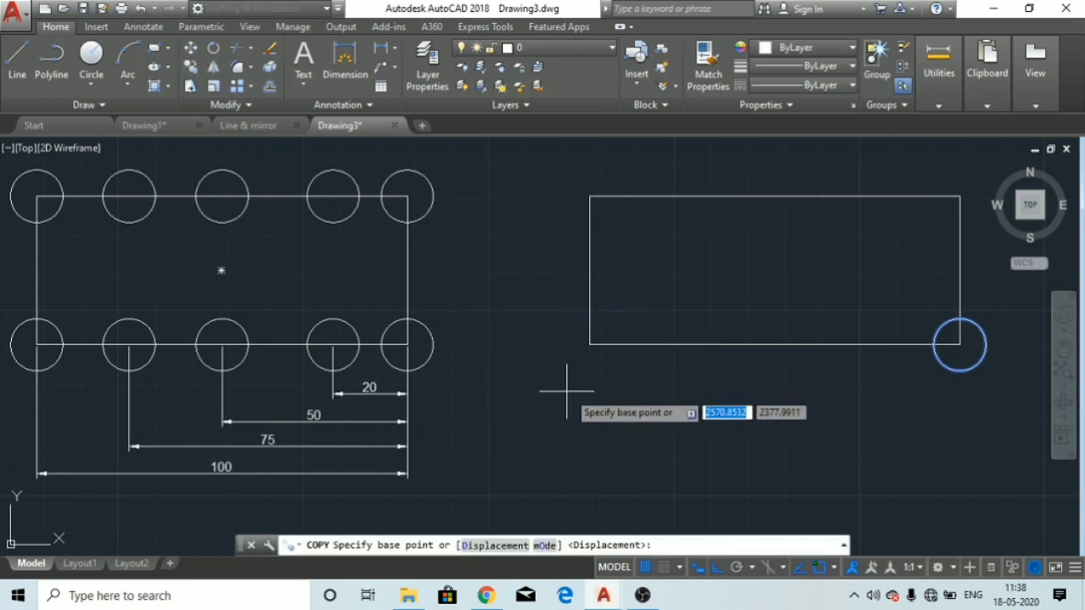
pyautogui.click(960, 344)
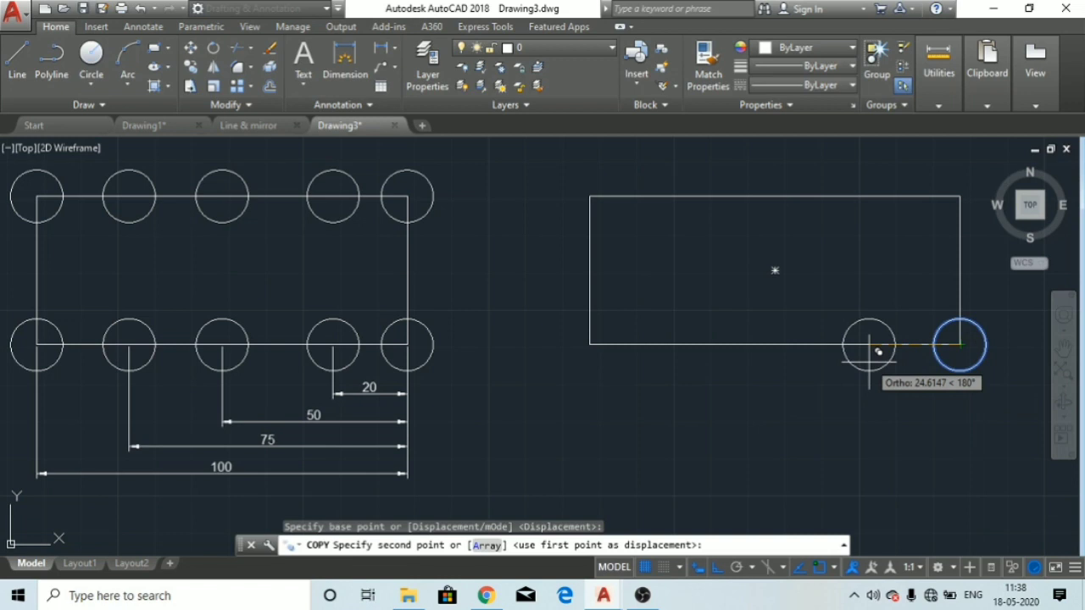
pyautogui.write('20')
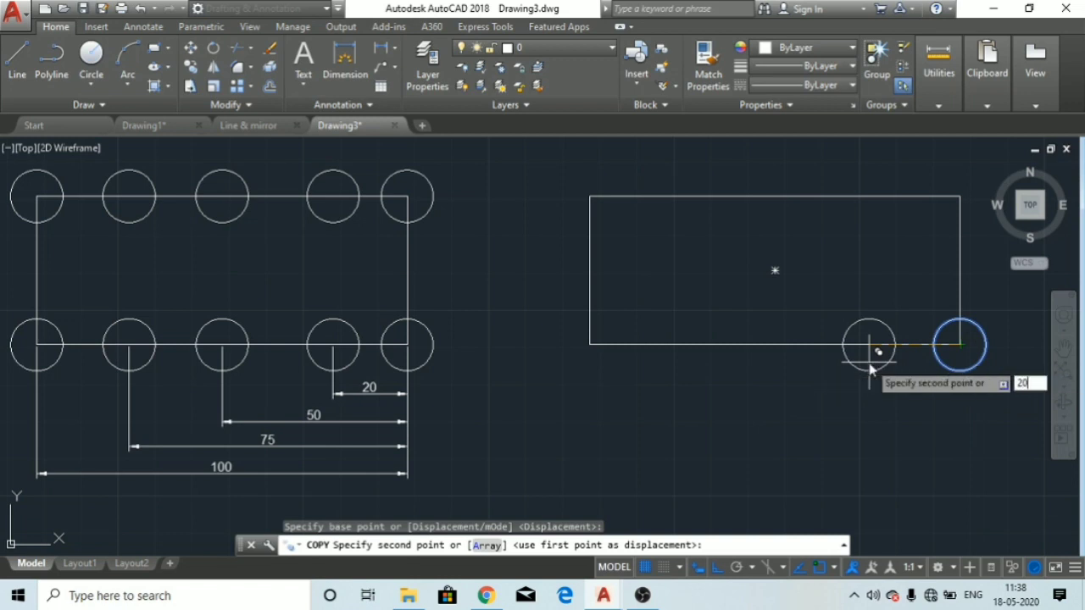
pyautogui.press('Return')
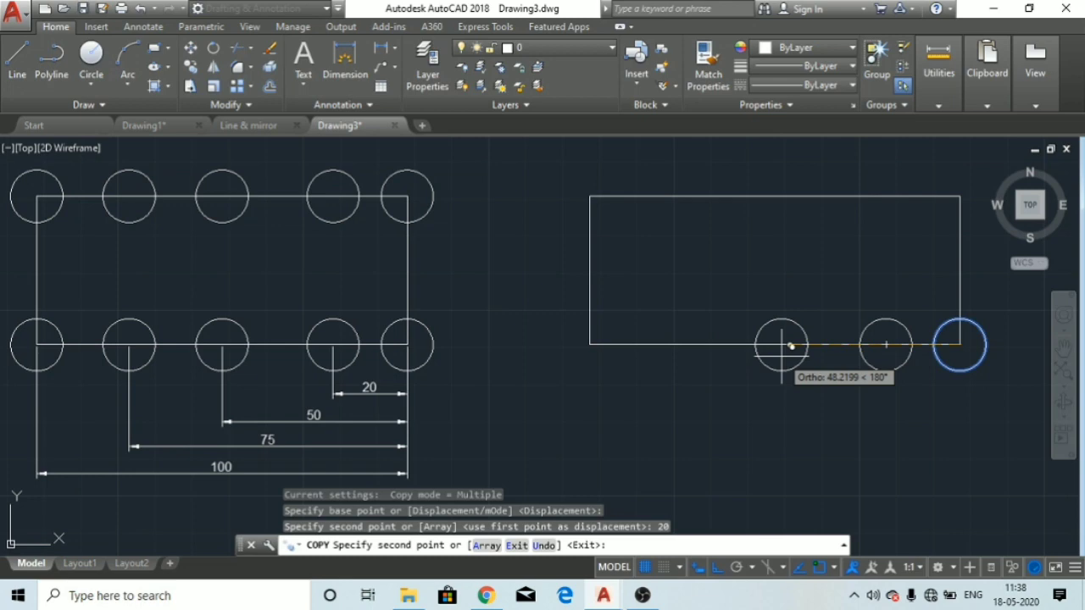
pyautogui.write('5')
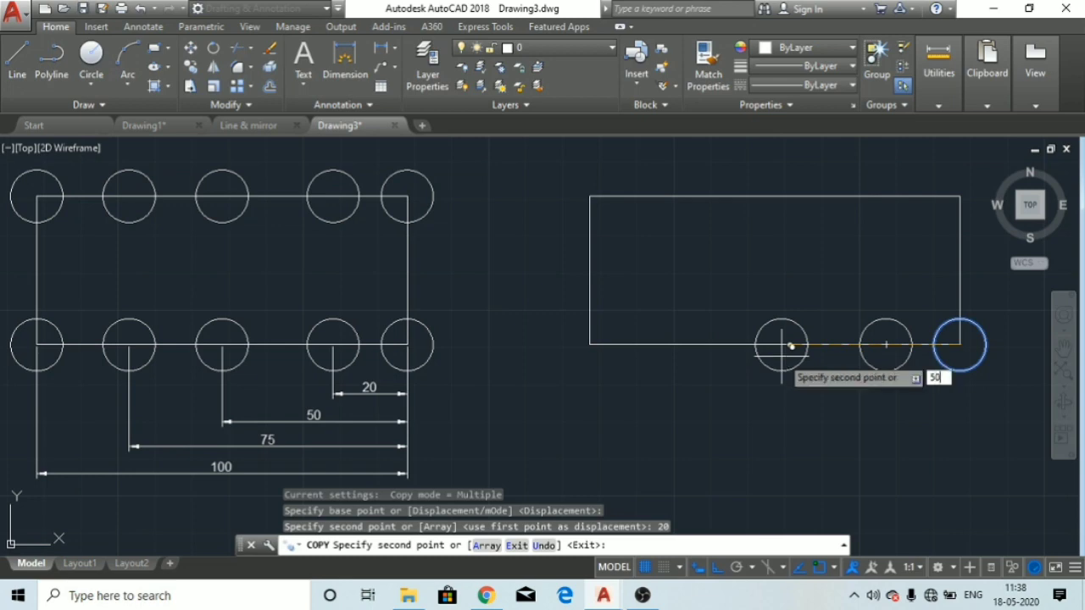
pyautogui.write('0')
pyautogui.press('Return')
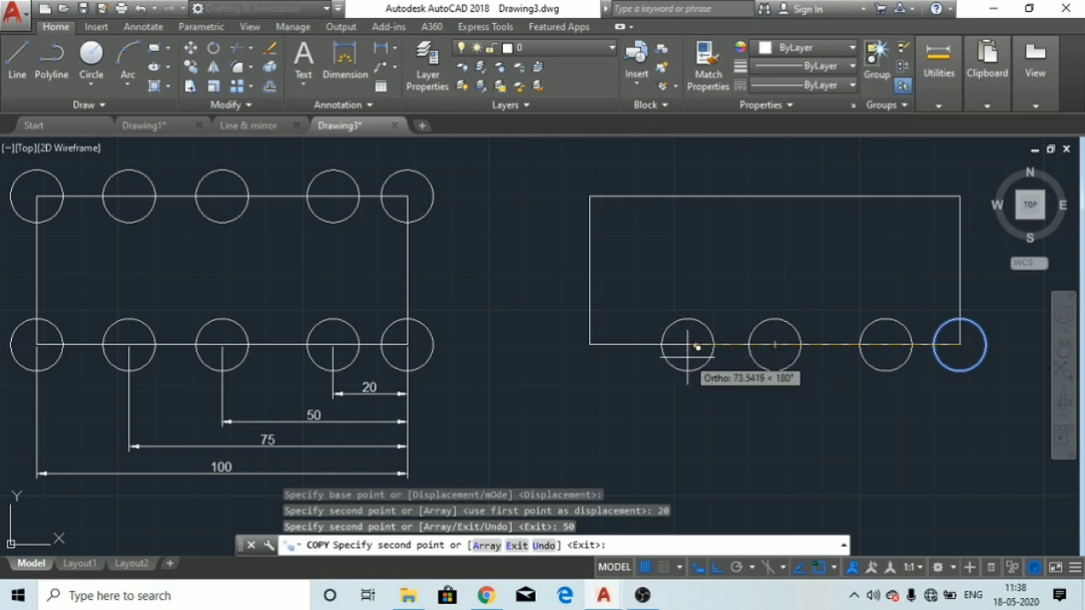
# Step: Place two more copies of the circle at distances of 75 and 100 leftward along the bottom edge, and end the Copy command
pyautogui.write('75')
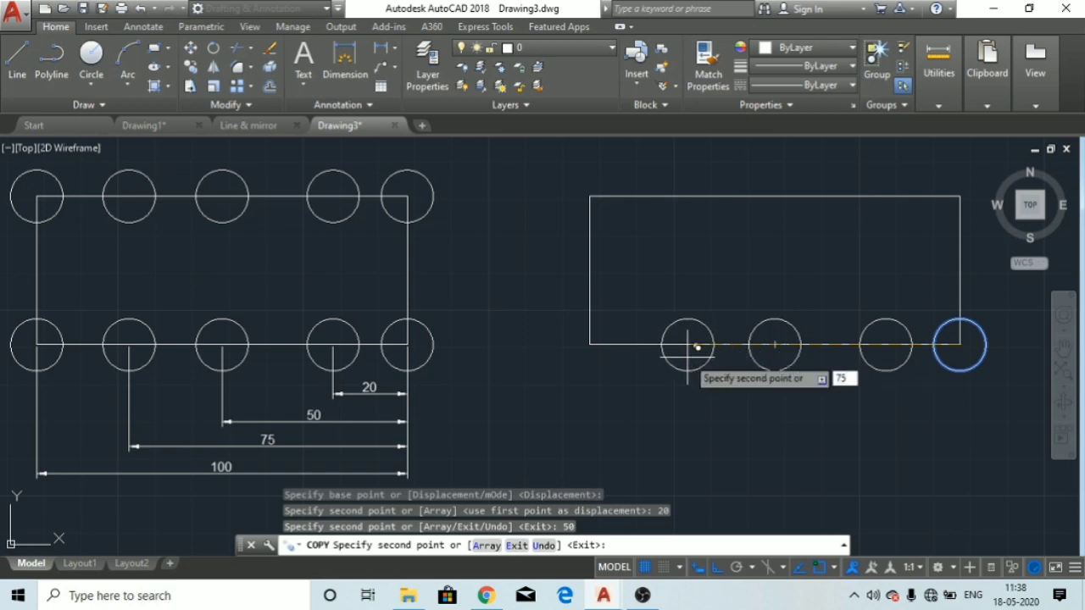
pyautogui.press('Return')
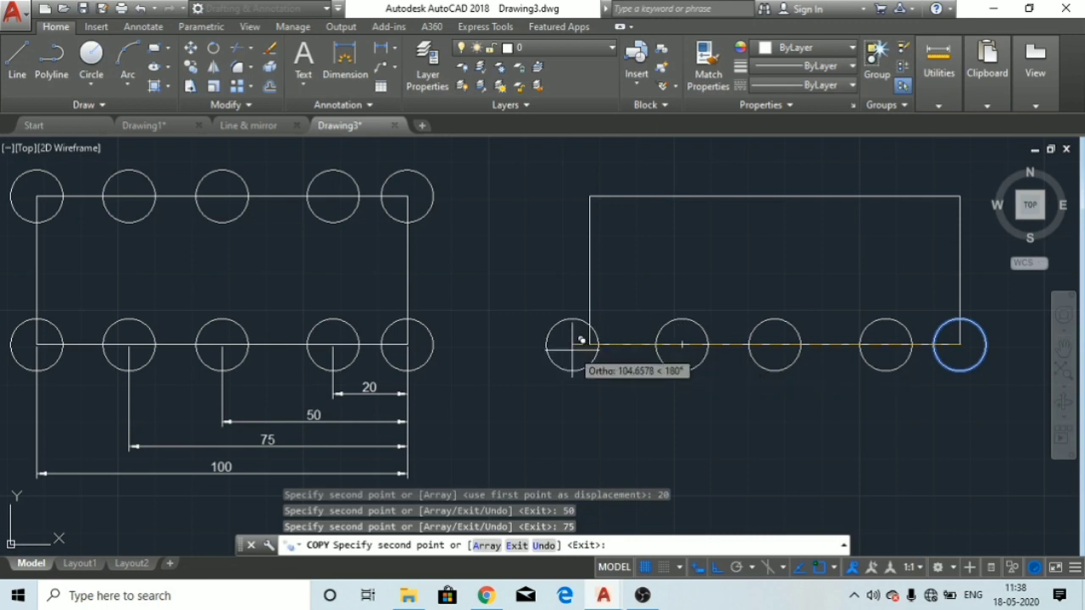
pyautogui.write('1')
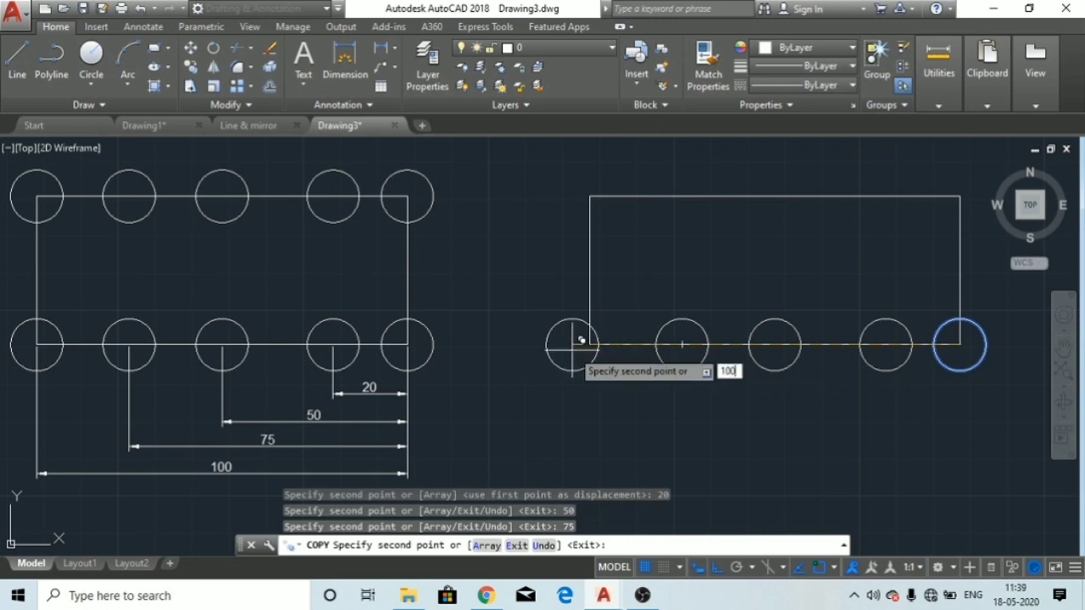
pyautogui.write('00')
pyautogui.press('Return')
pyautogui.press('Escape')
pyautogui.press('Escape')
pyautogui.press('Escape')
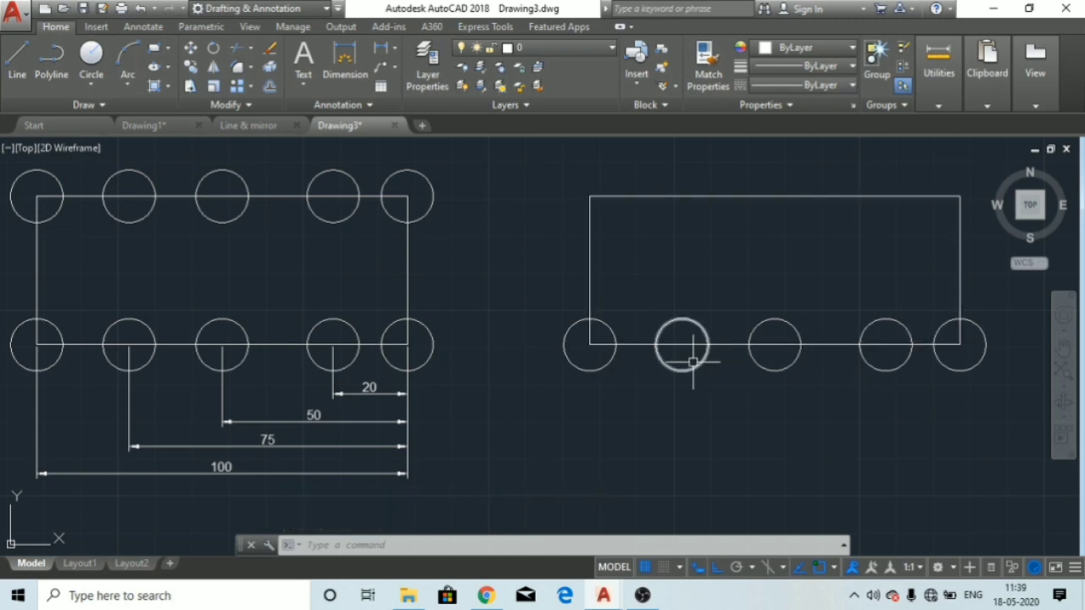
# Step: Review the upper pair of rectangles with corner circles and compare the copied bottom row of circles with the dimensioned example
pyautogui.scroll(-2, 611, 371)
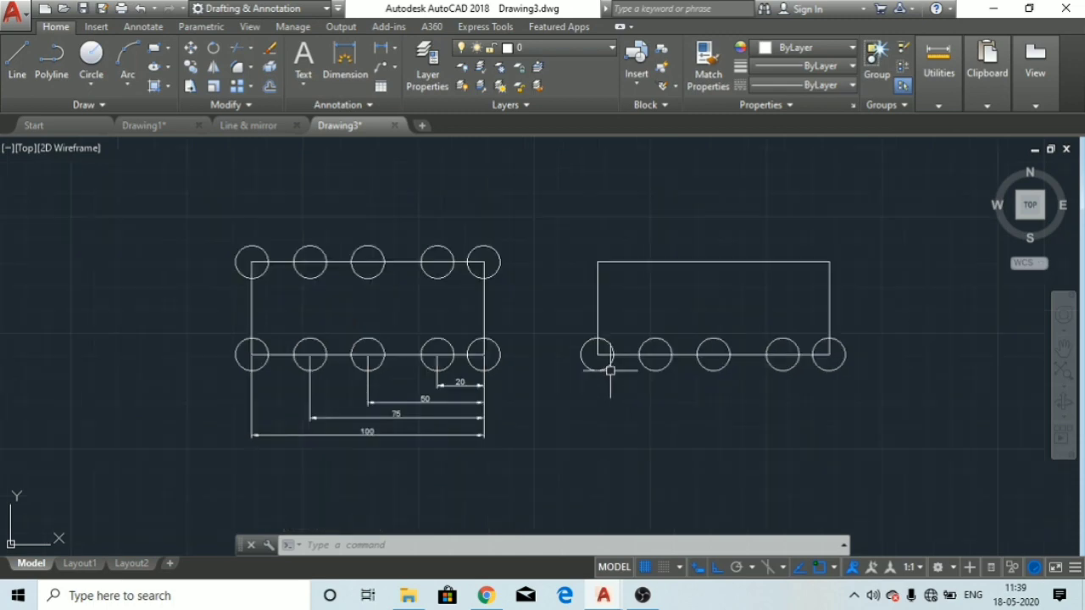
pyautogui.moveTo(610, 370); pyautogui.dragTo(640, 423, button='middle')
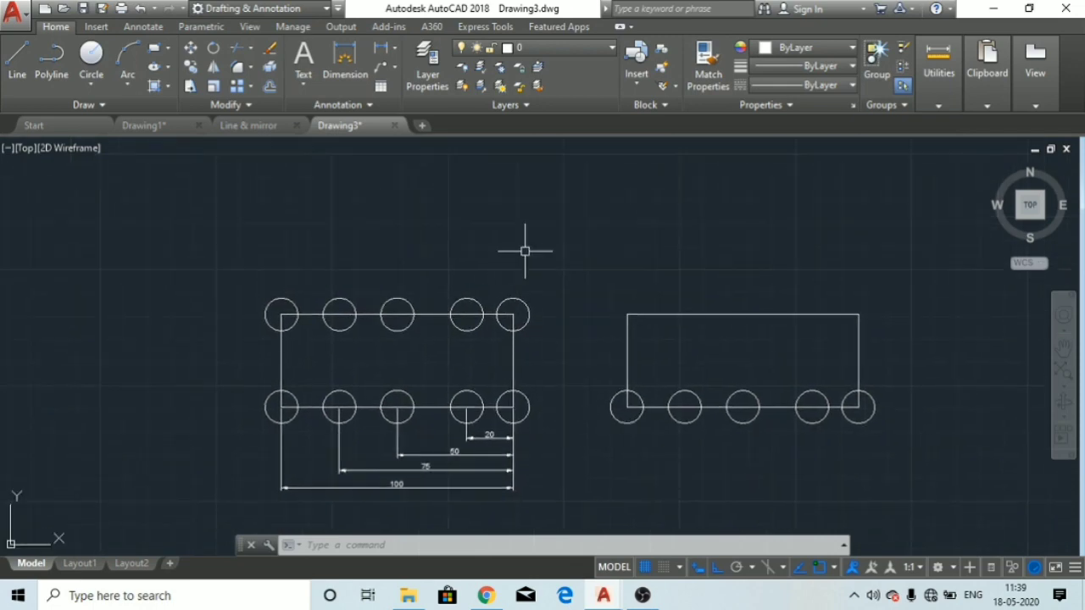
pyautogui.moveTo(525, 247)
pyautogui.mouseDown(button='middle')
pyautogui.moveTo(533, 426)
pyautogui.moveTo(504, 472)
pyautogui.mouseUp(button='middle')
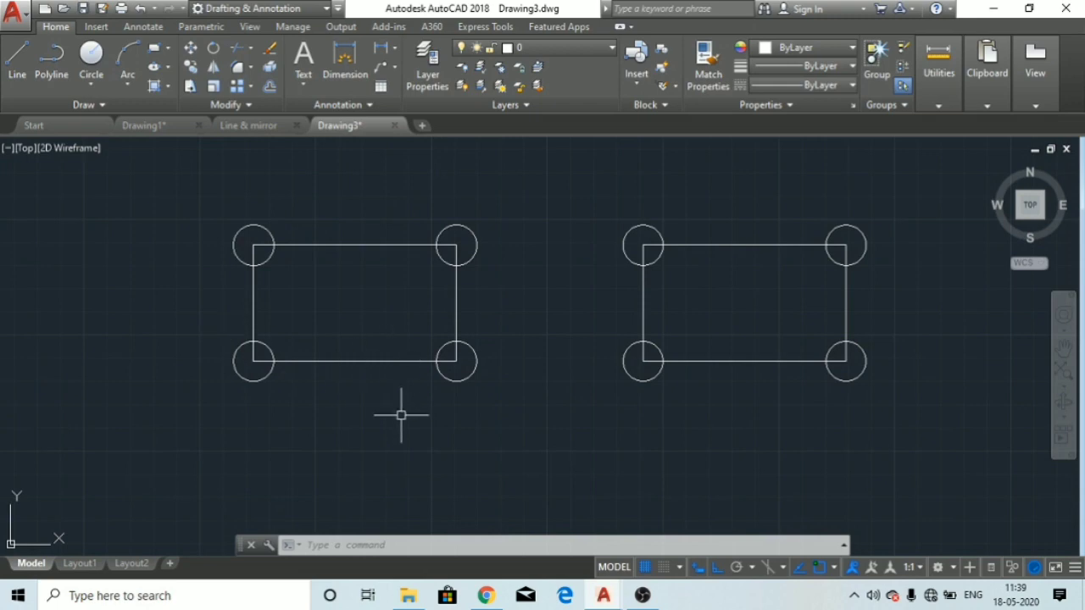
pyautogui.moveTo(393, 444); pyautogui.dragTo(454, 108, button='middle')
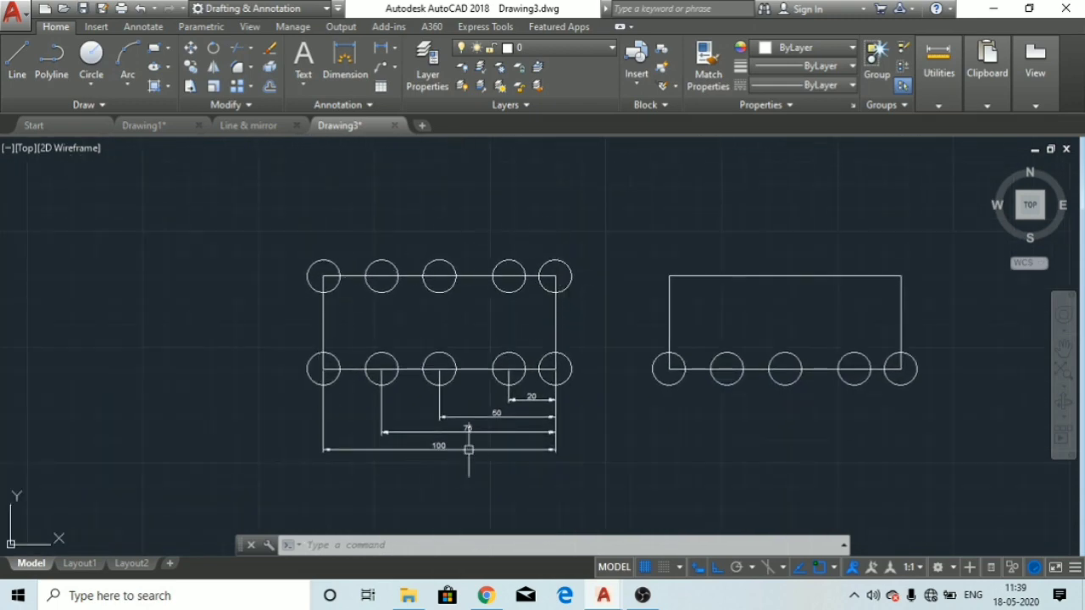
pyautogui.scroll(2, 530, 416)
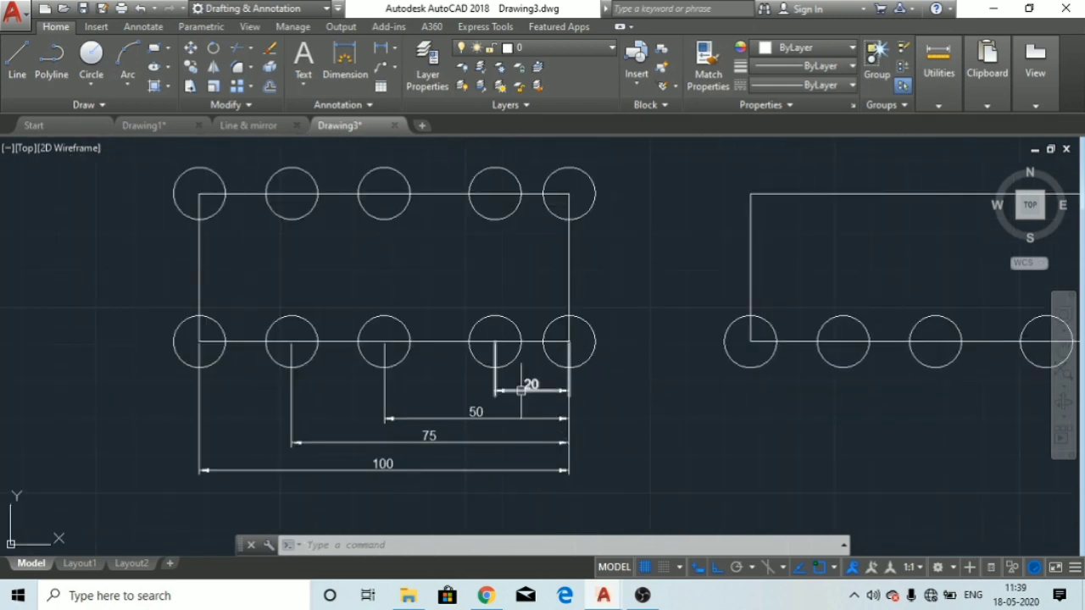
pyautogui.moveTo(676, 410)
pyautogui.mouseDown(button='middle')
pyautogui.moveTo(593, 409)
pyautogui.moveTo(438, 374)
pyautogui.mouseUp(button='middle')
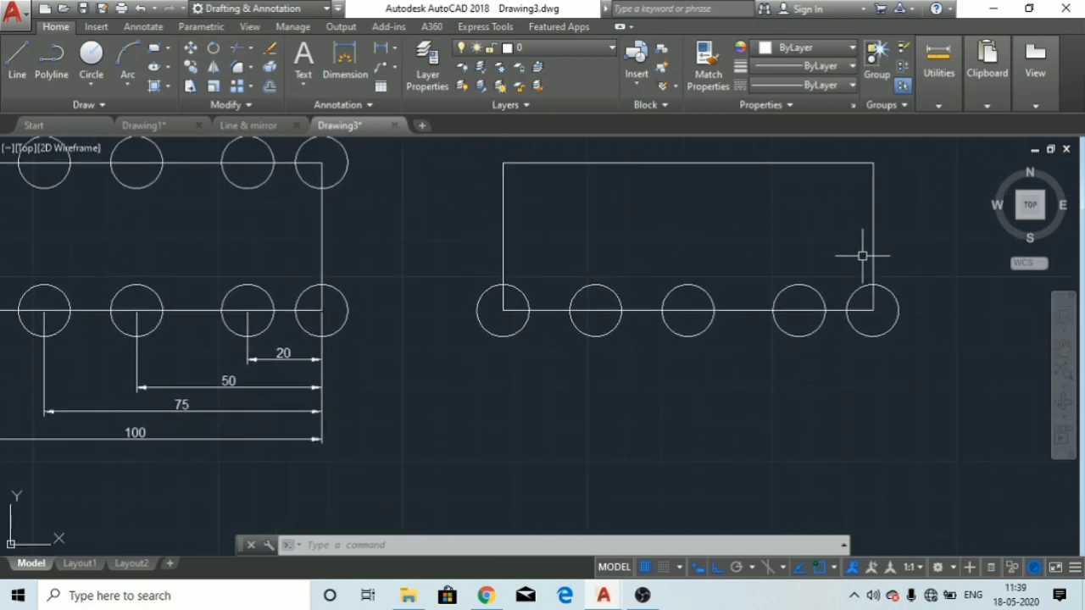
pyautogui.scroll(2, 848, 305)
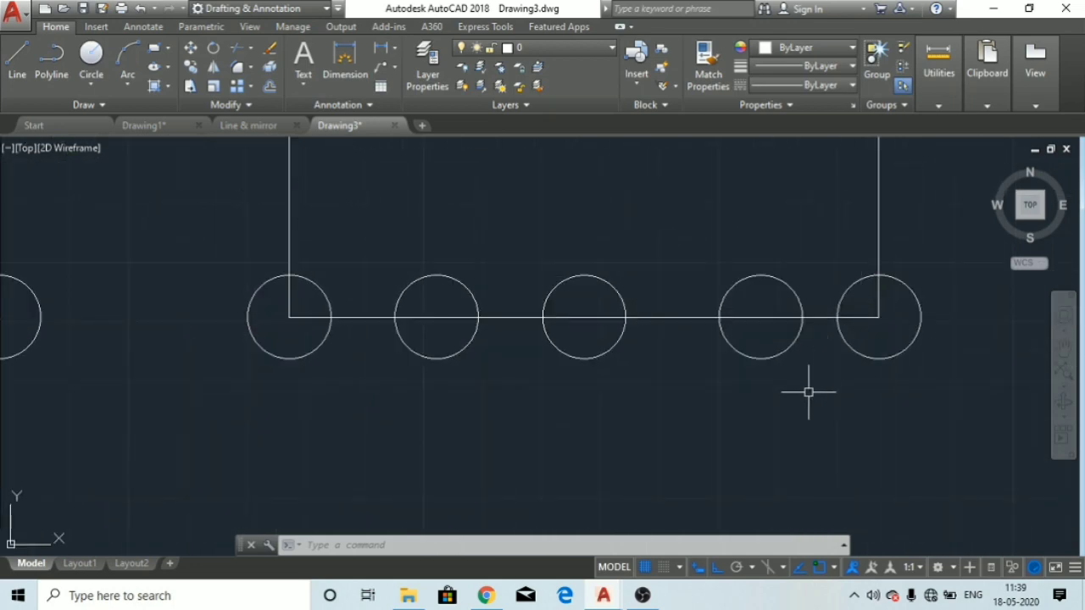
# Step: Dimension the distance from the rectangle's lower-right corner to the nearest copied circle's centre, placing the dimension below the bottom edge
pyautogui.moveTo(806, 387); pyautogui.dragTo(689, 414, button='middle')
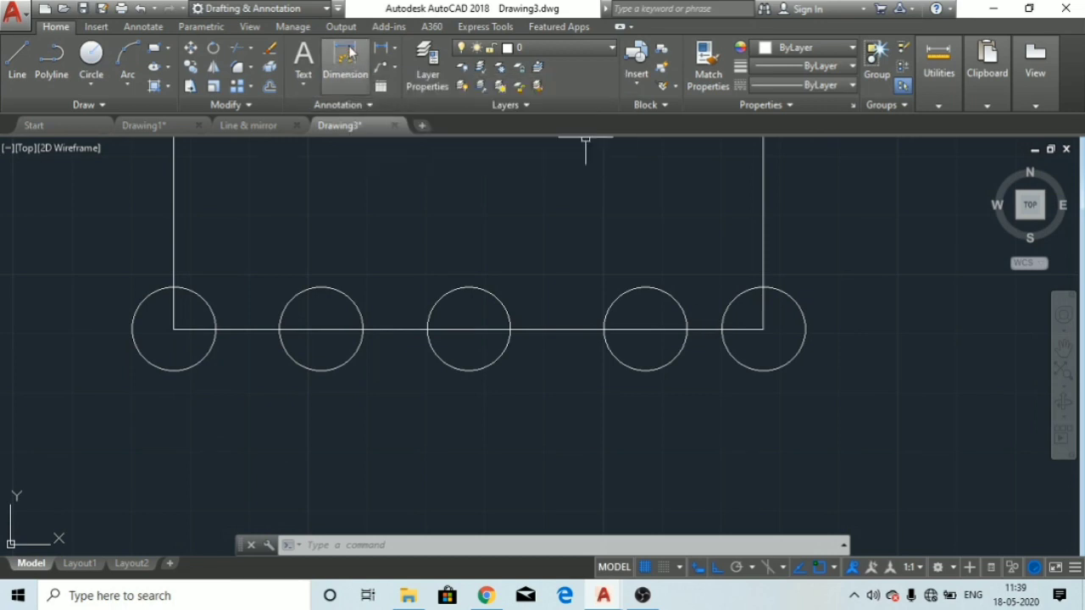
pyautogui.click(347, 54)
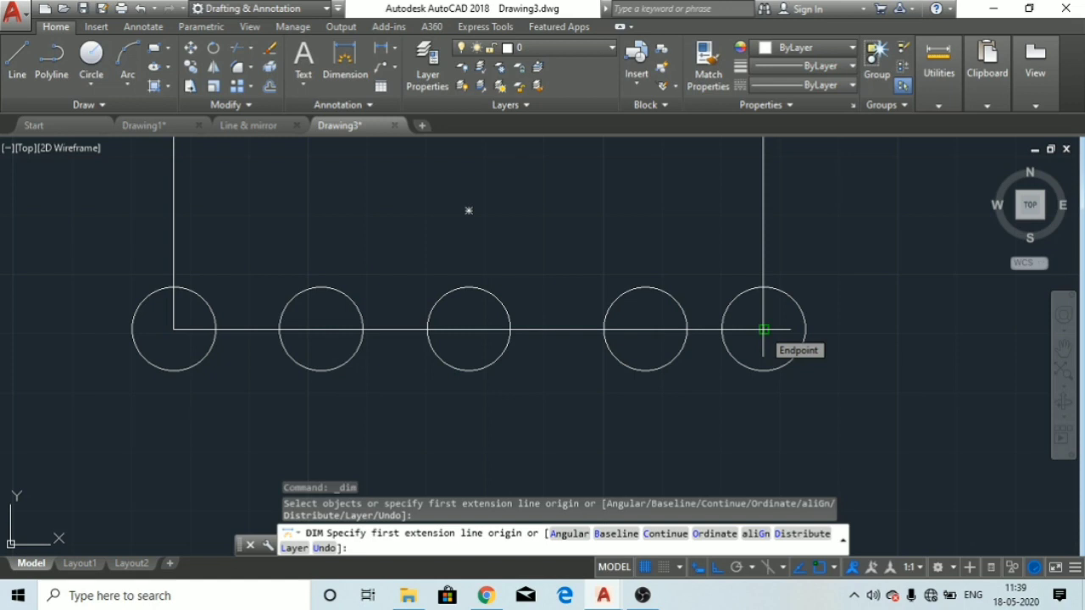
pyautogui.click(762, 329)
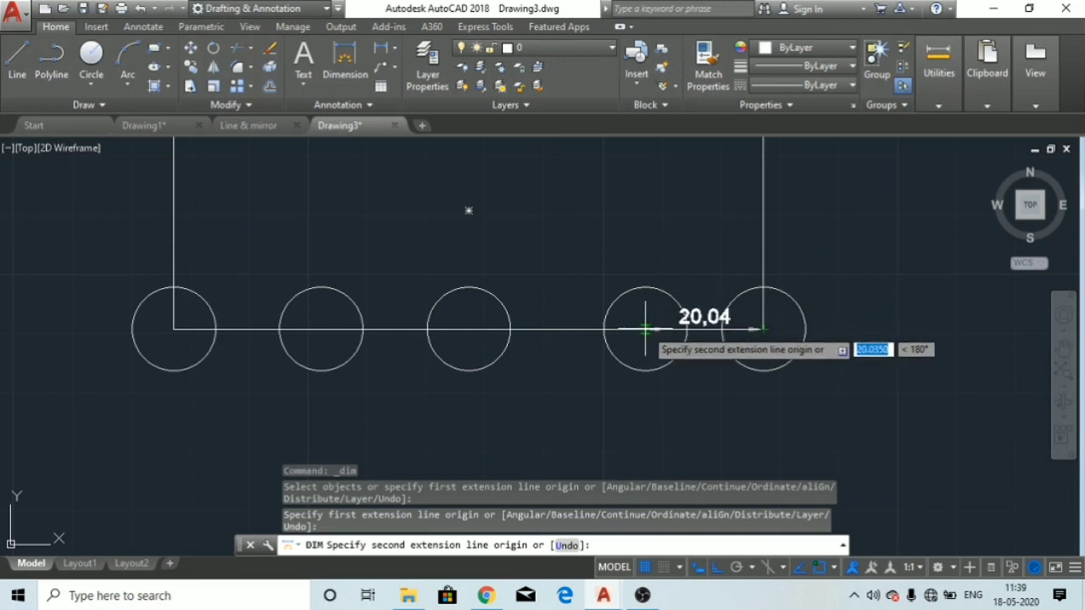
pyautogui.scroll(3, 642, 329)
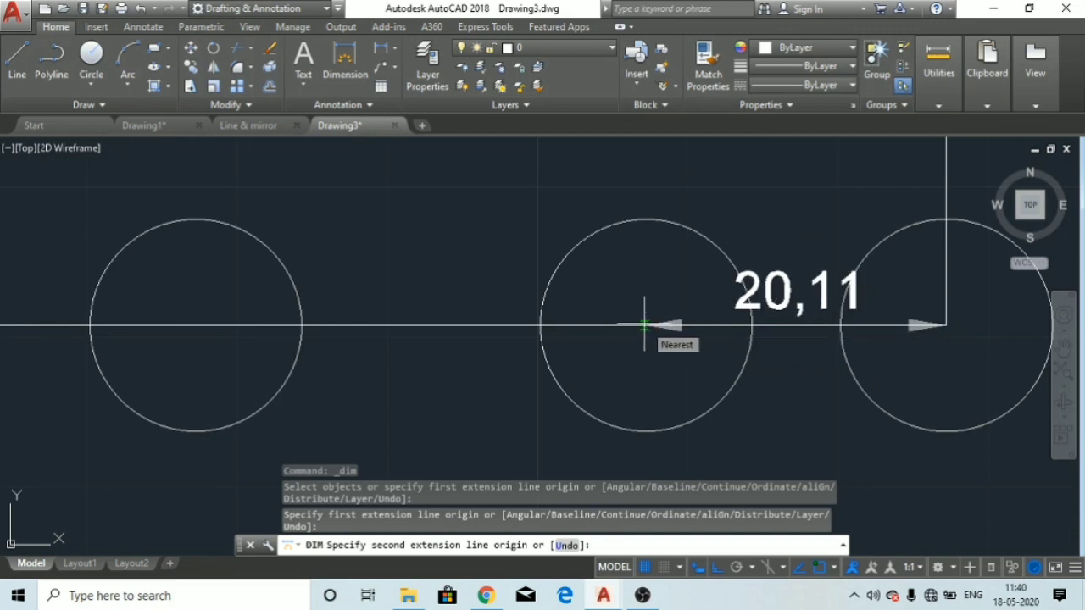
pyautogui.scroll(4, 644, 325)
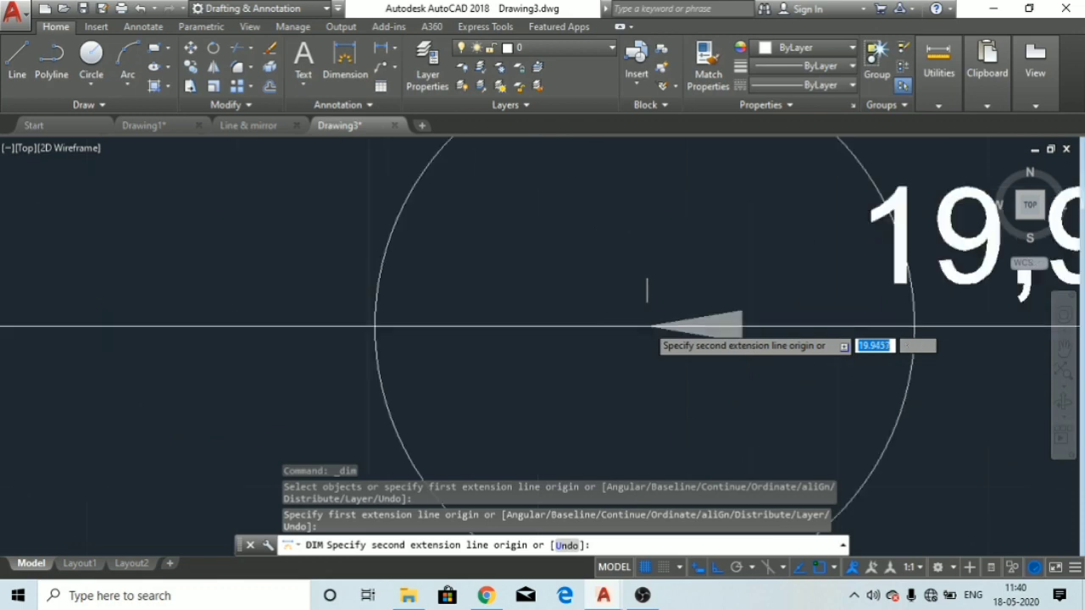
pyautogui.scroll(-5, 649, 322)
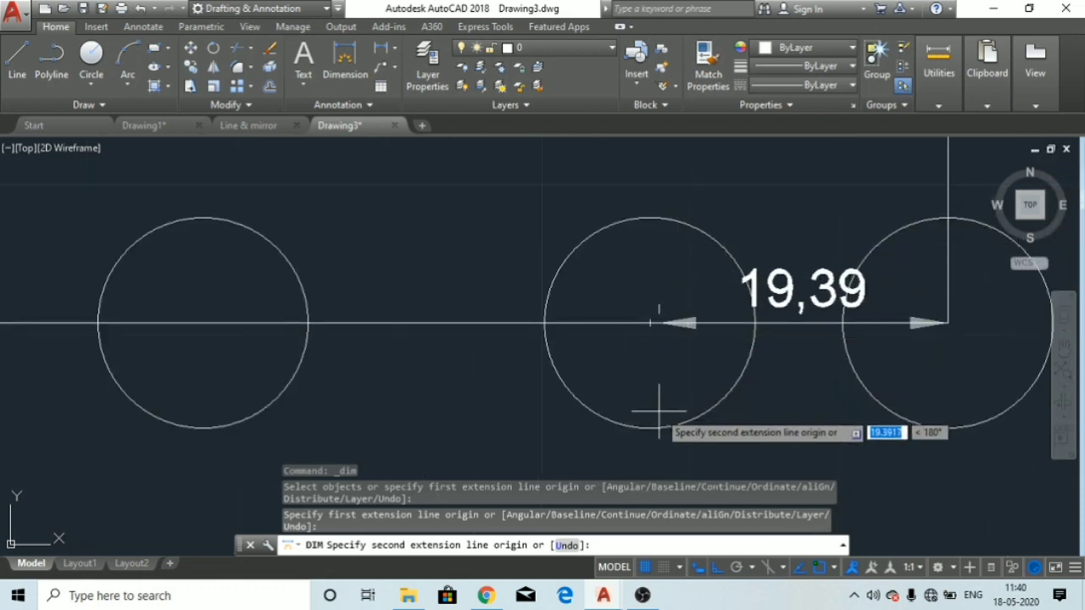
pyautogui.click(649, 322)
pyautogui.scroll(-2, 649, 366)
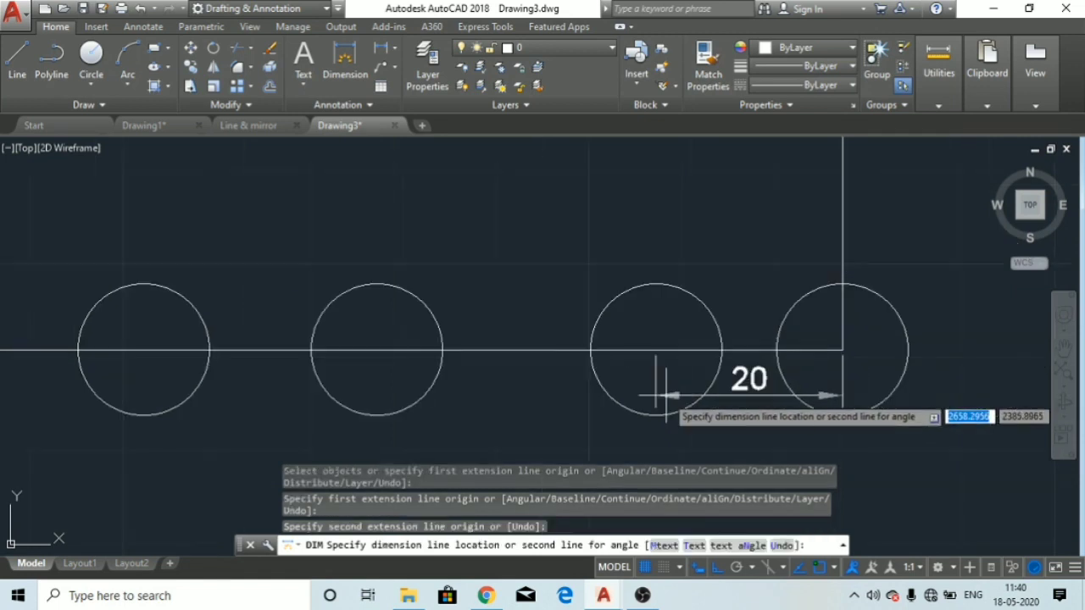
pyautogui.moveTo(671, 355); pyautogui.dragTo(671, 322, button='middle')
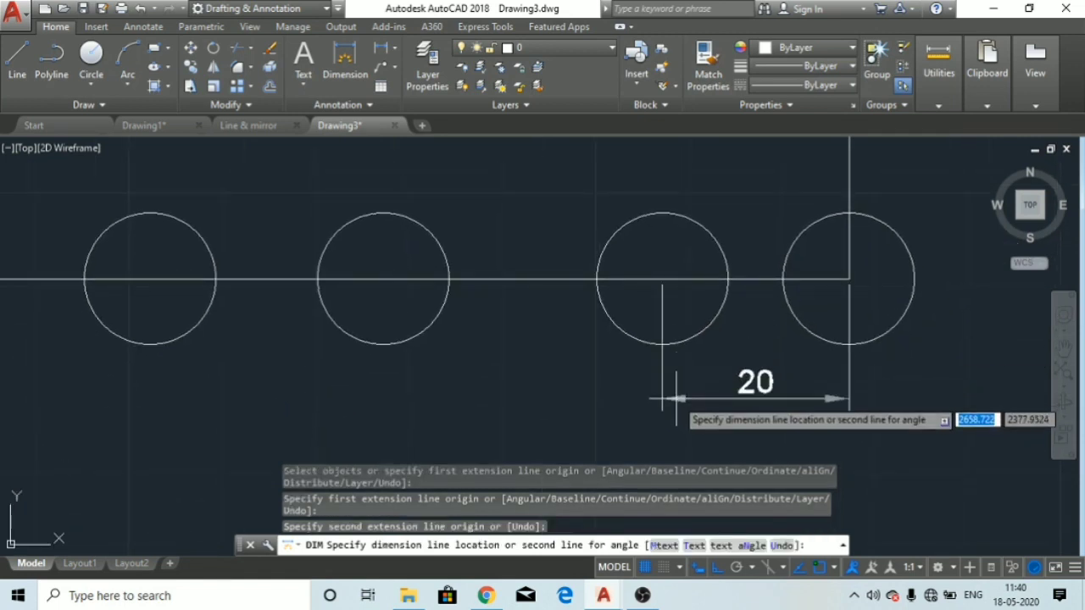
pyautogui.click(675, 397)
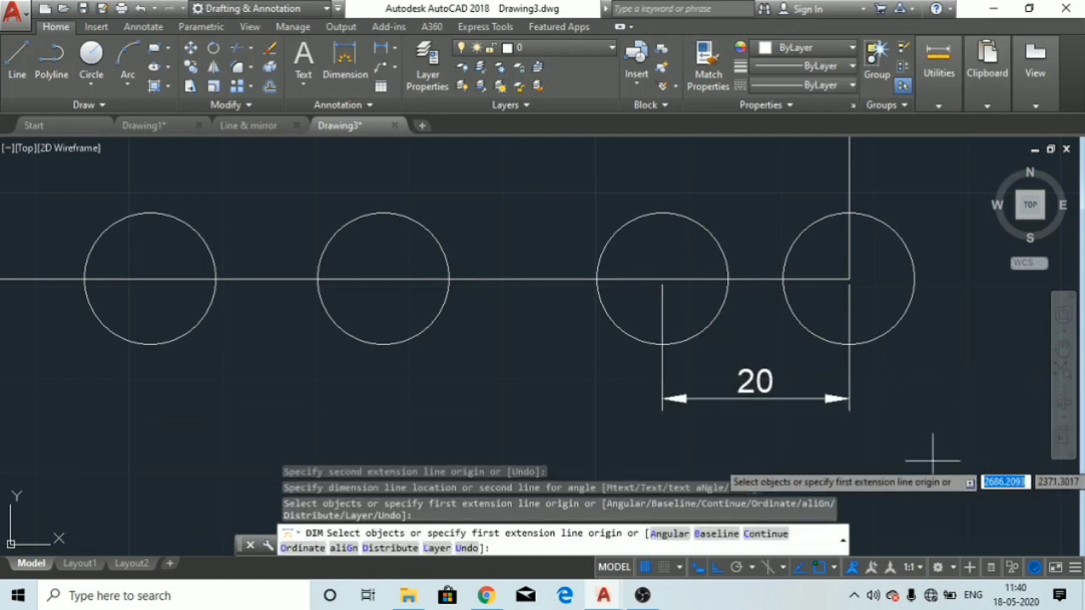
pyautogui.press('Escape')
pyautogui.press('Escape')
pyautogui.press('Escape')
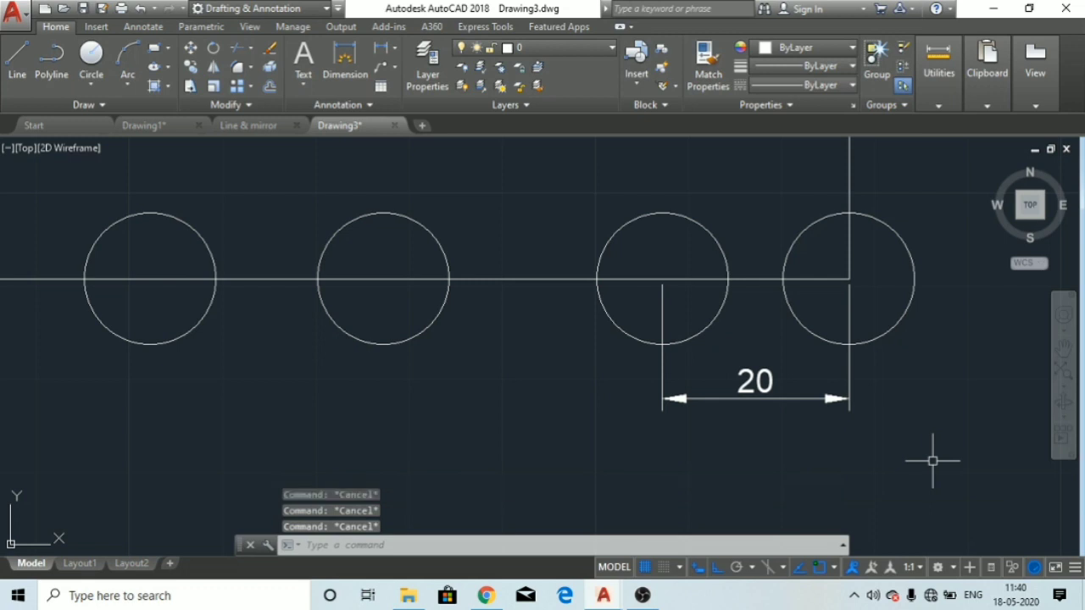
pyautogui.scroll(-2, 852, 338)
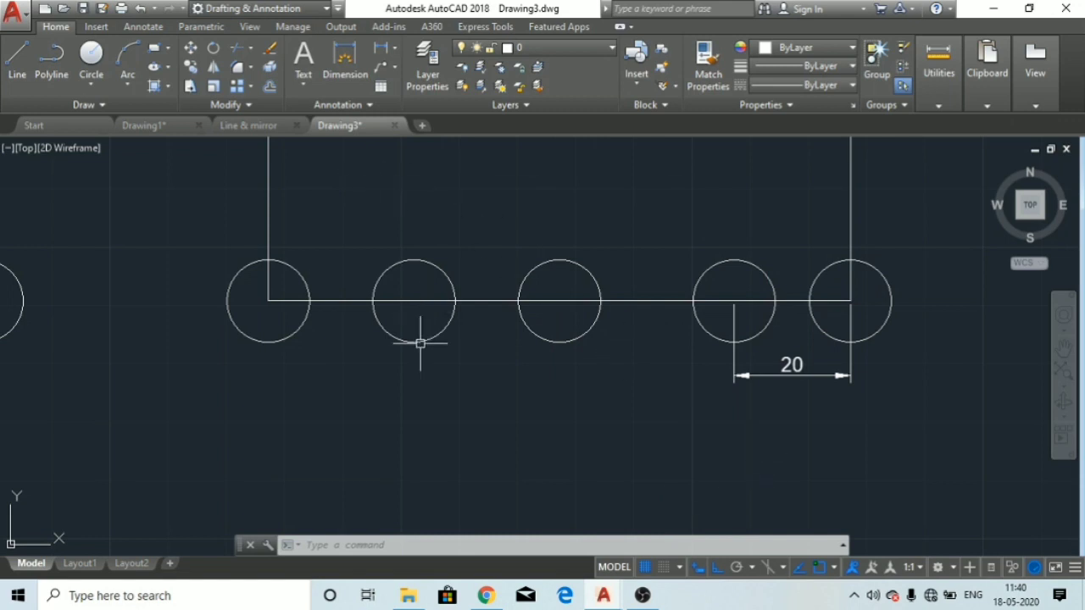
pyautogui.scroll(-3, 415, 347)
pyautogui.moveTo(327, 378); pyautogui.dragTo(611, 430, button='middle')
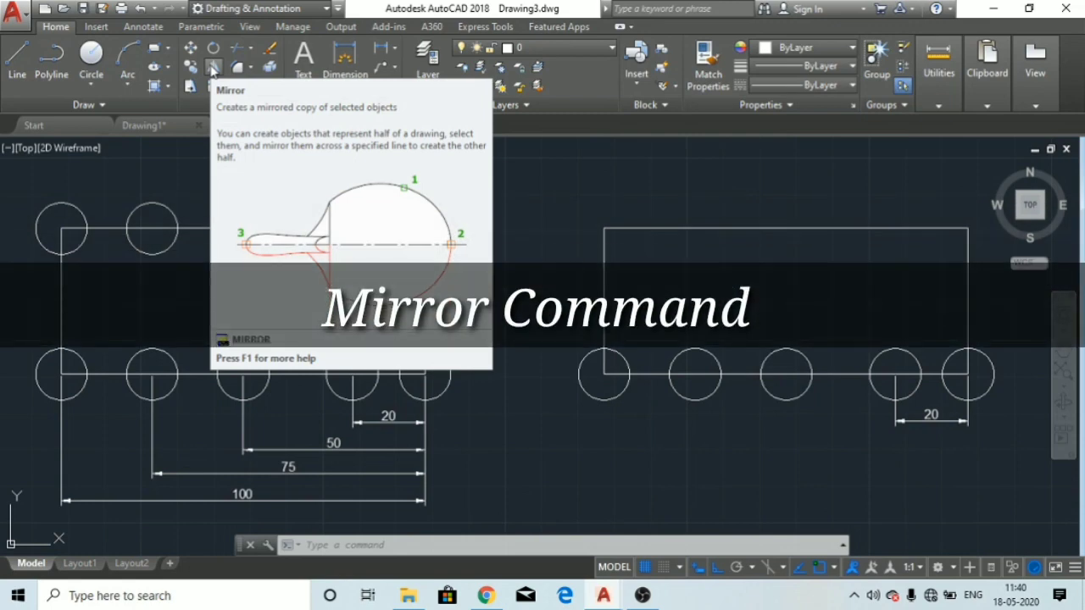
# Step: Switch to the Drawing1 file and draw a wide rectangle in the empty area to the right of the existing shapes
pyautogui.click(142, 125)
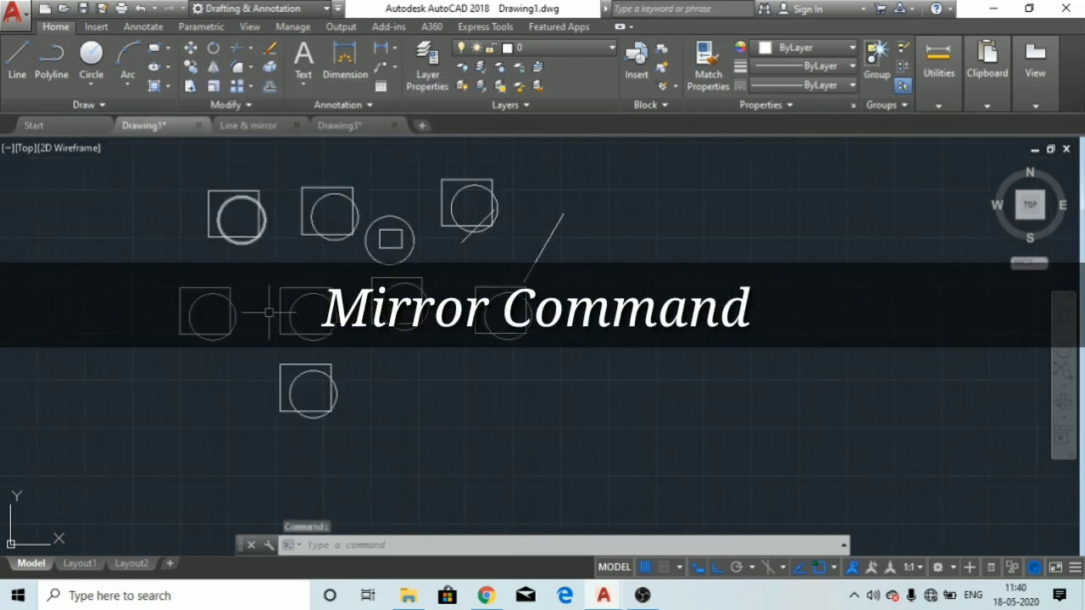
pyautogui.scroll(3, 407, 384)
pyautogui.moveTo(450, 361); pyautogui.dragTo(259, 375, button='middle')
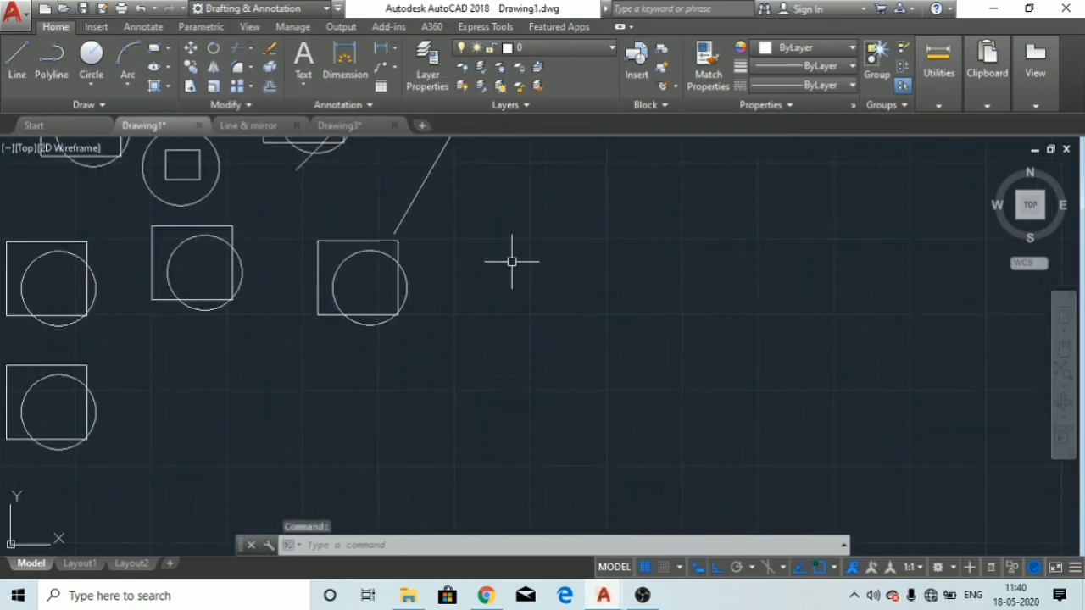
pyautogui.scroll(3, 511, 262)
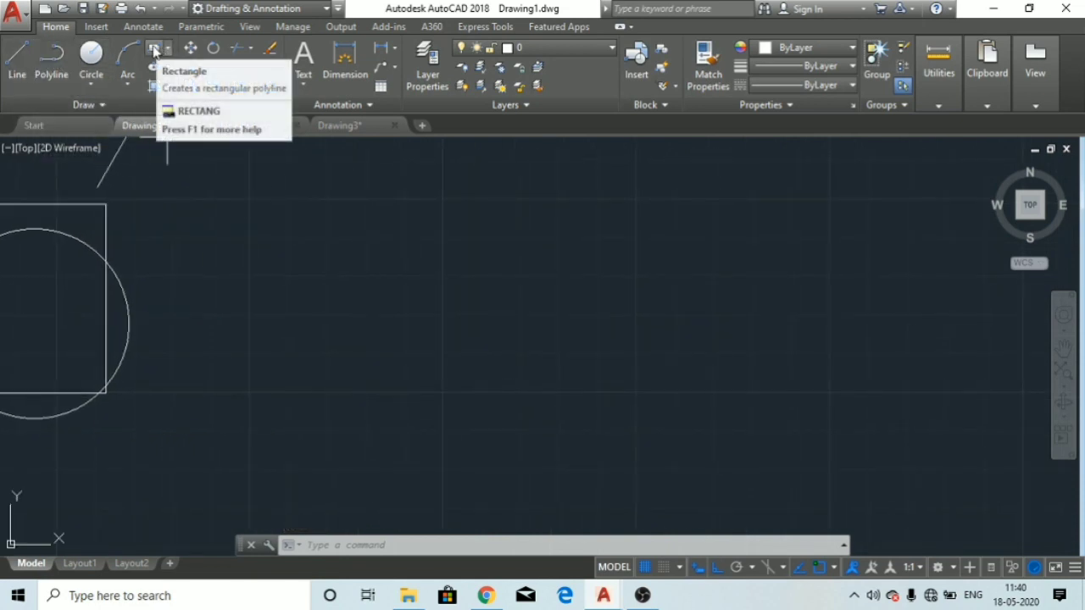
pyautogui.click(153, 50)
pyautogui.click(329, 231)
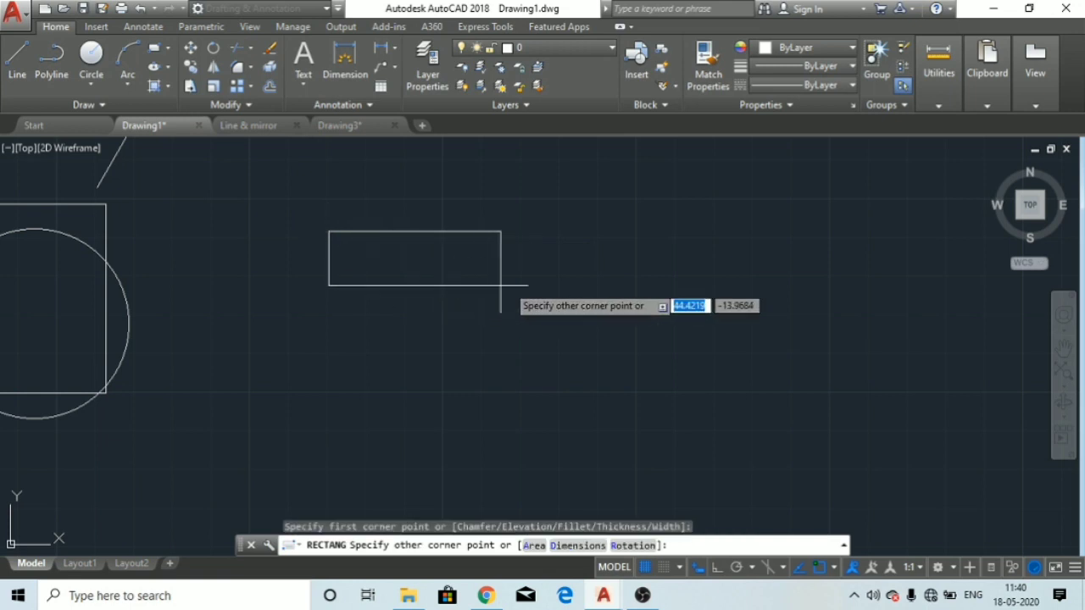
pyautogui.click(519, 300)
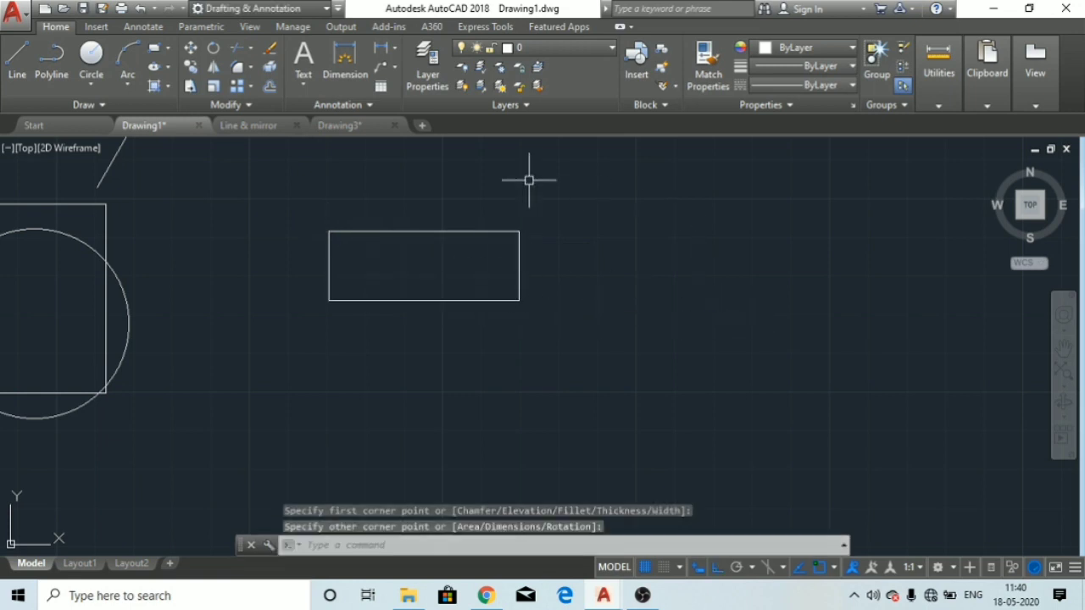
# Step: Draw a stepped line across the rectangle's left part, running down past its bottom edge, a short way right and down again
pyautogui.click(22, 61)
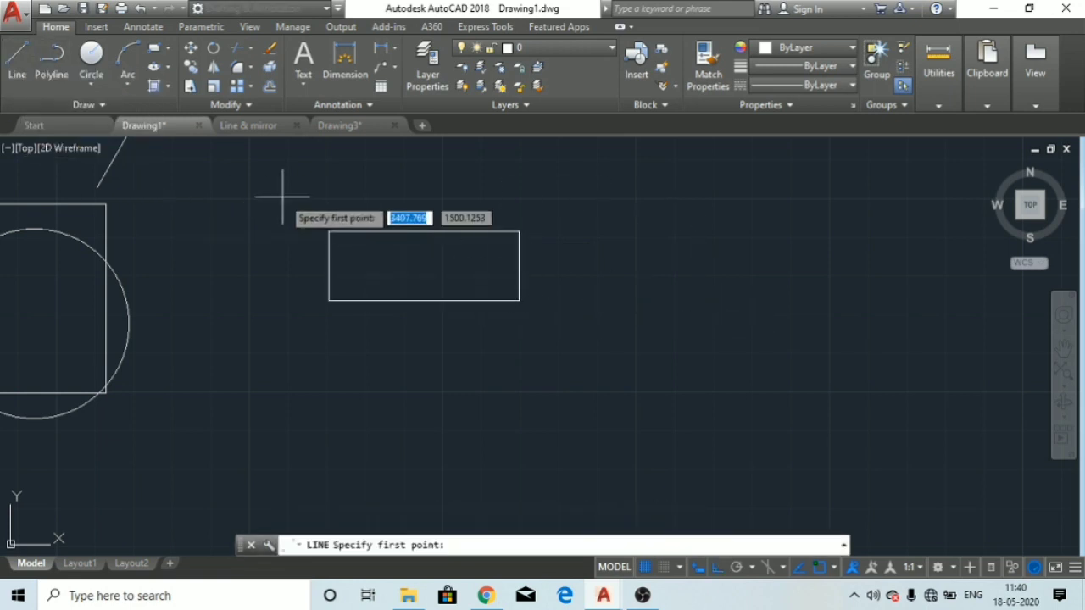
pyautogui.click(363, 176)
pyautogui.click(364, 359)
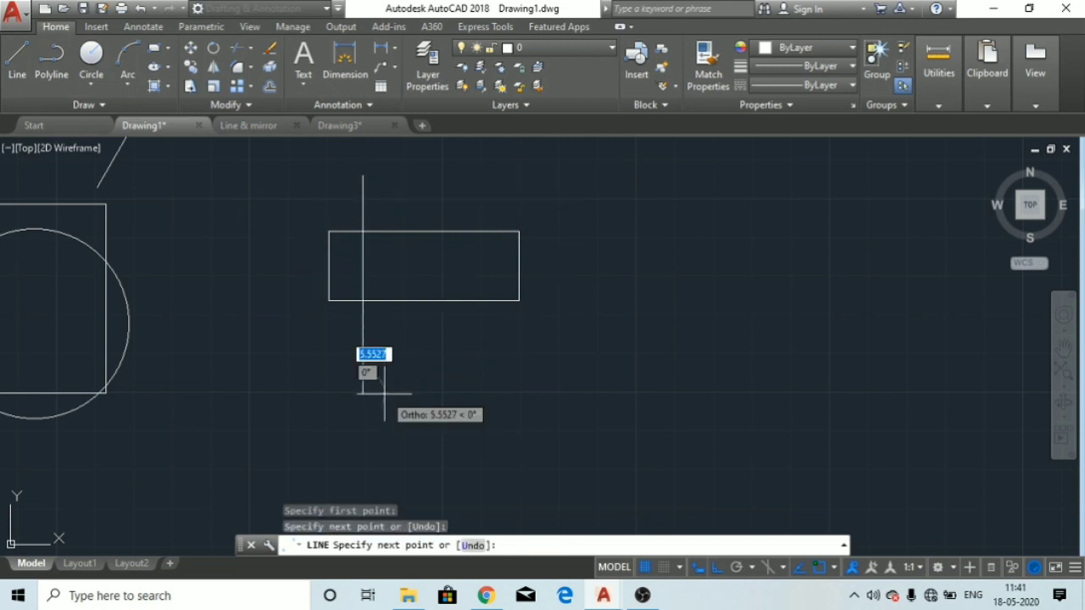
pyautogui.click(365, 388)
pyautogui.click(417, 389)
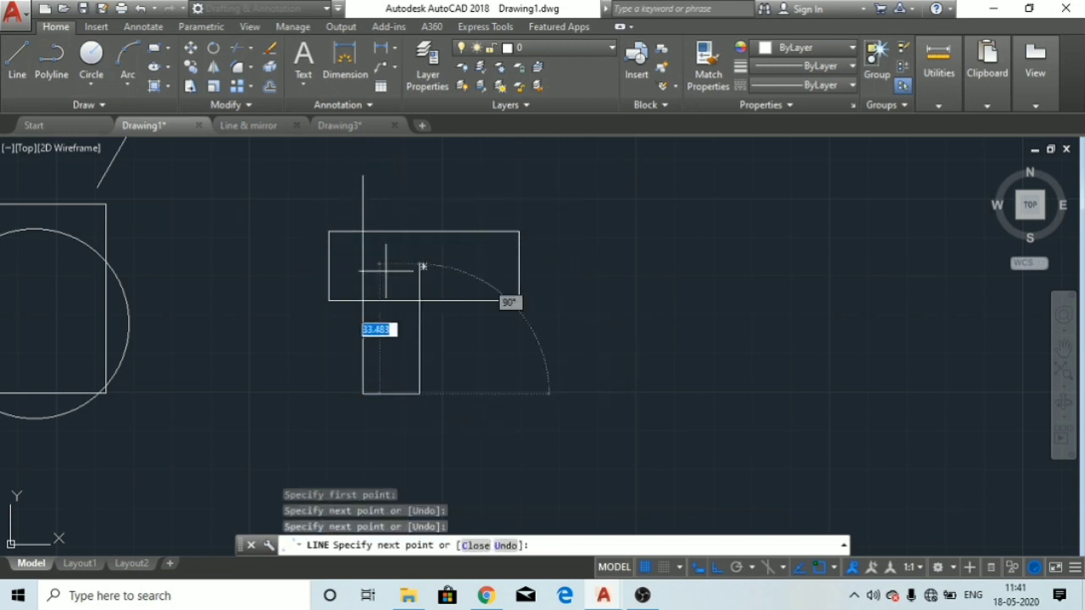
pyautogui.click(417, 439)
pyautogui.press('Escape')
pyautogui.press('Escape')
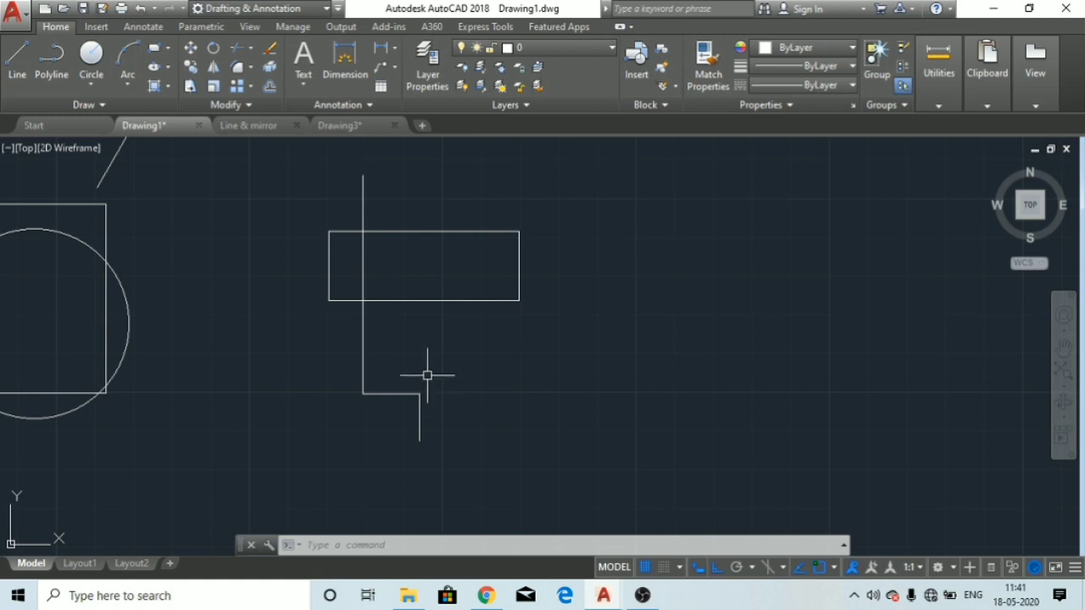
# Step: Mirror the three stepped line segments about a vertical axis through the midpoint of the rectangle's top edge, keeping the source objects
pyautogui.click(440, 368)
pyautogui.click(322, 436)
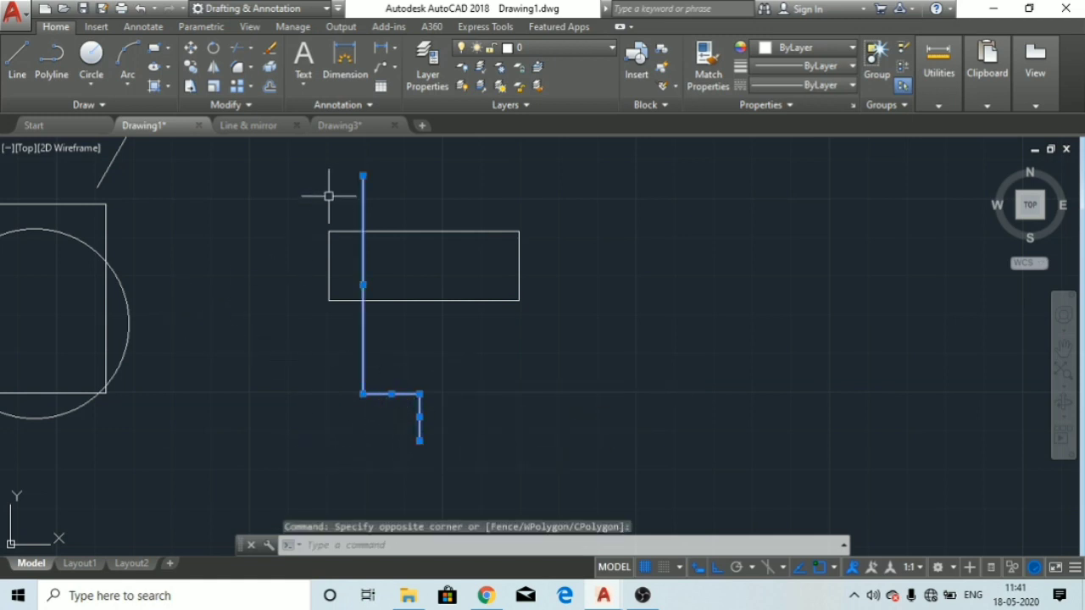
pyautogui.click(212, 71)
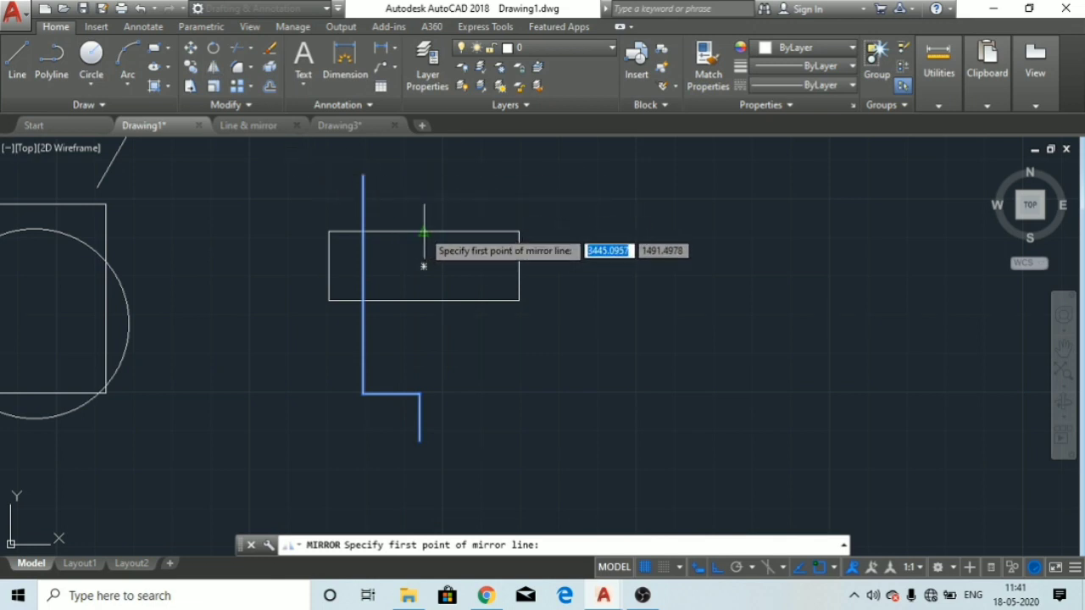
pyautogui.click(424, 233)
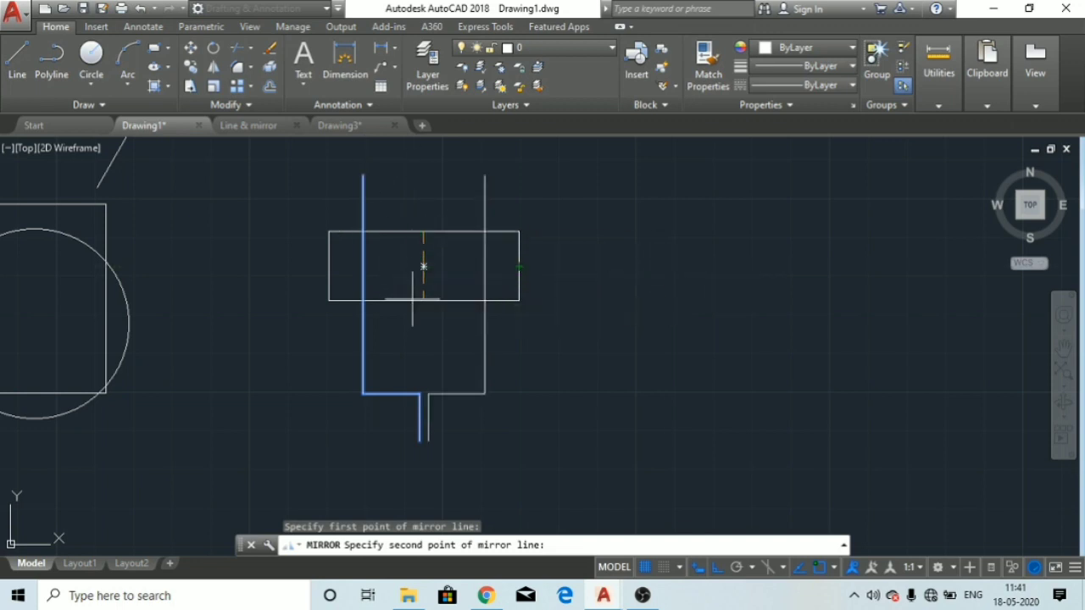
pyautogui.click(423, 350)
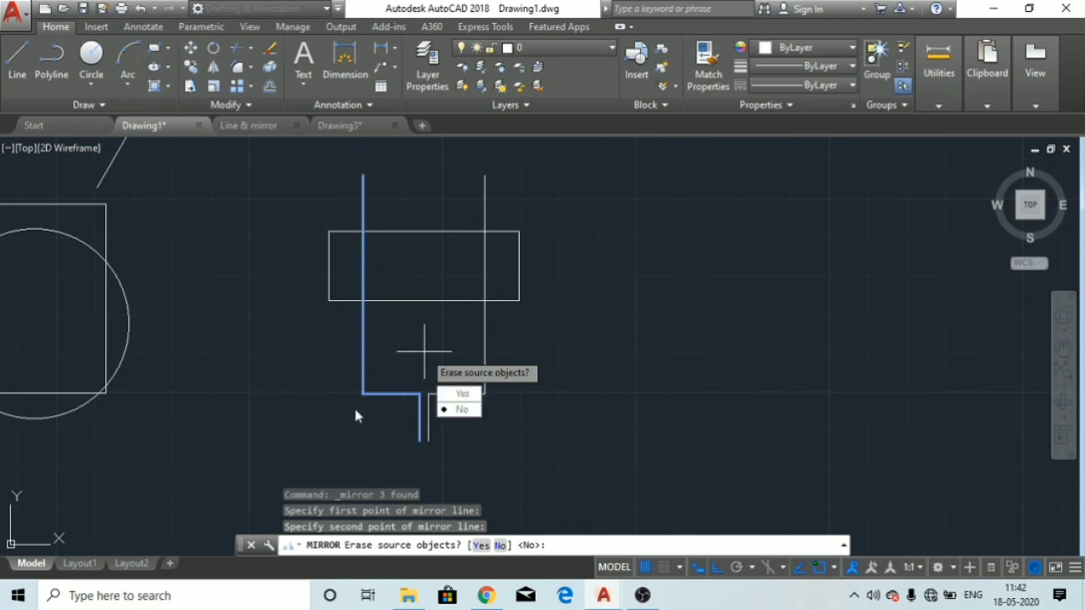
pyautogui.click(455, 413)
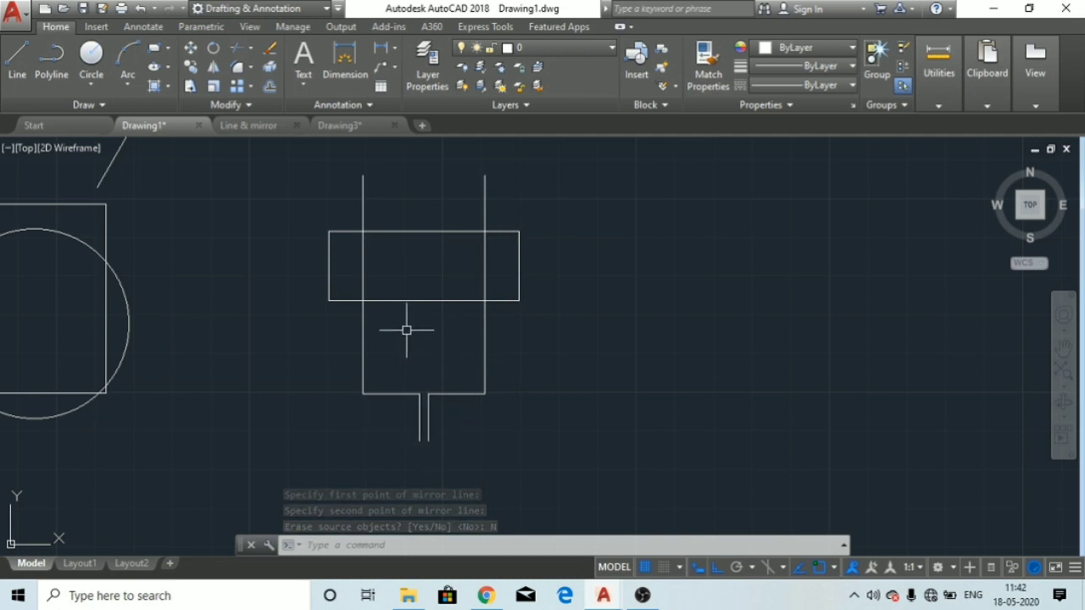
# Step: Switch to the Line & mirror drawing and examine the dimensions of the stepped profile
pyautogui.click(250, 126)
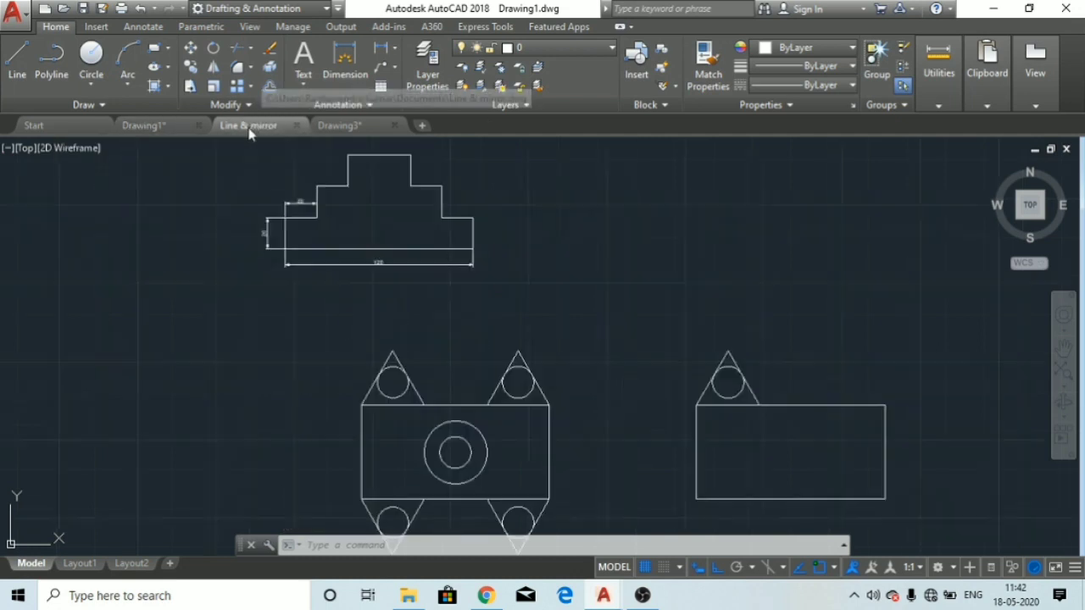
pyautogui.scroll(4, 462, 210)
pyautogui.moveTo(461, 212)
pyautogui.mouseDown(button='middle')
pyautogui.moveTo(596, 332)
pyautogui.moveTo(611, 301)
pyautogui.mouseUp(button='middle')
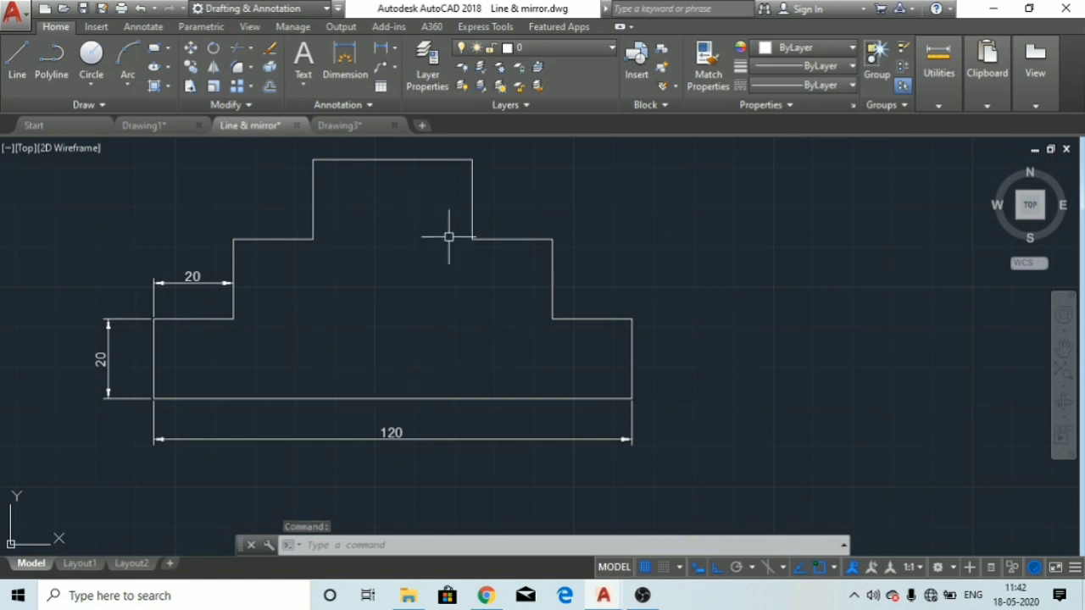
pyautogui.scroll(-2, 475, 231)
pyautogui.moveTo(491, 230)
pyautogui.mouseDown(button='middle')
pyautogui.moveTo(450, 260)
pyautogui.moveTo(422, 255)
pyautogui.mouseUp(button='middle')
pyautogui.scroll(2, 417, 308)
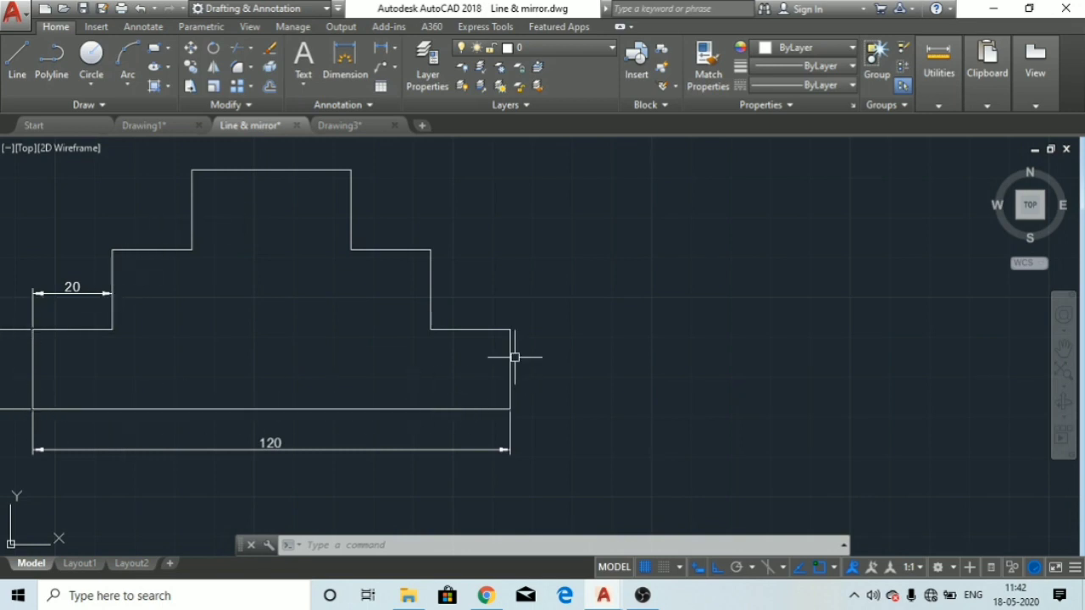
# Step: Start a line in the empty space right of the stepped profile and draw its base horizontally rightward with a length of 120
pyautogui.click(17, 59)
pyautogui.scroll(-2, 508, 419)
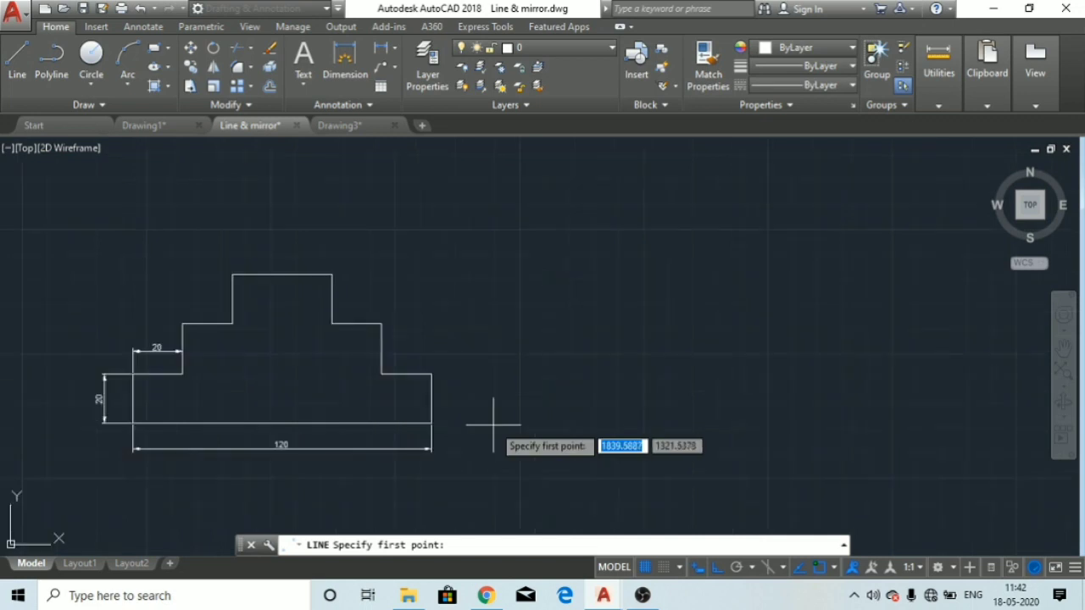
pyautogui.click(522, 422)
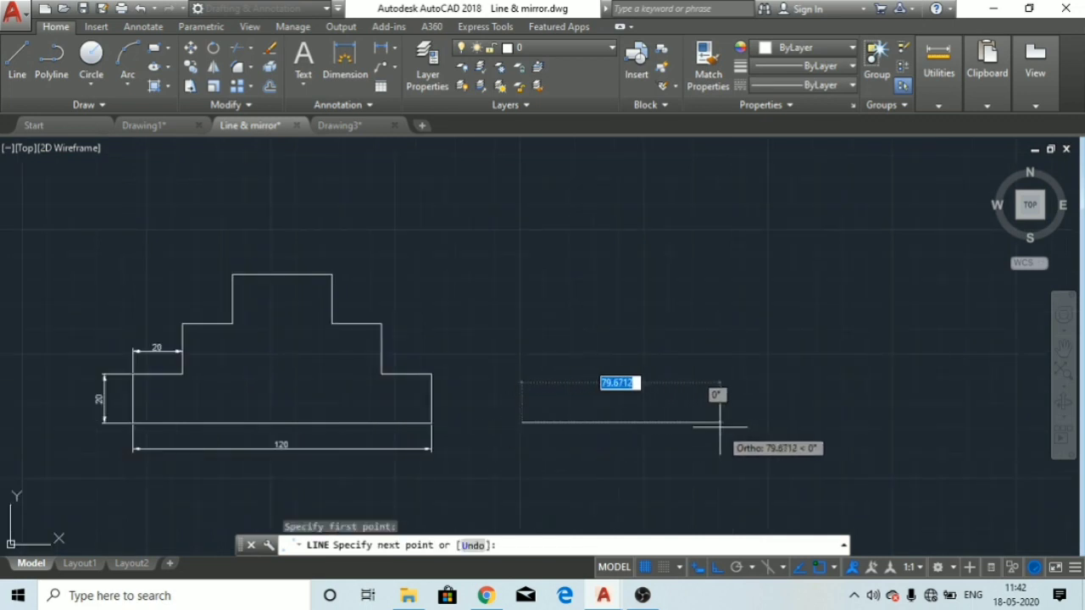
pyautogui.write('12')
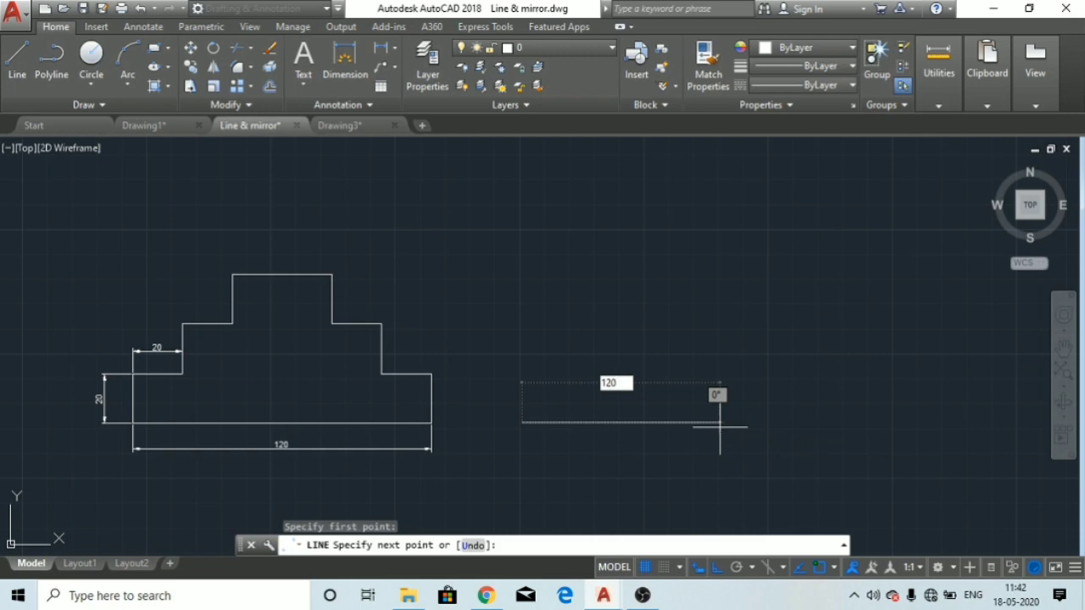
pyautogui.write('0')
pyautogui.press('Return')
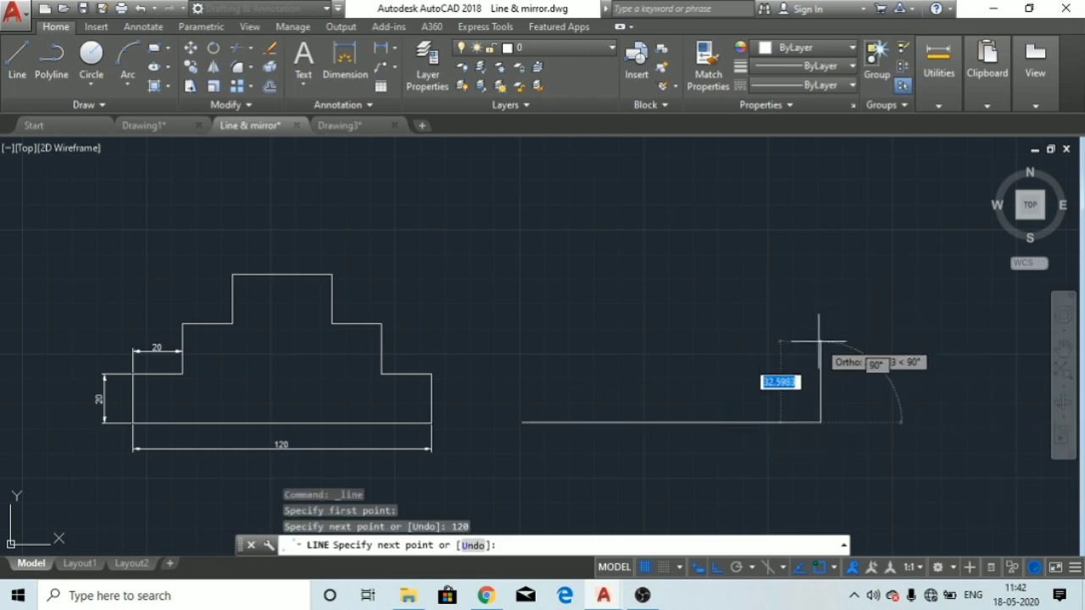
# Step: Draw the profile's stepped side from the base's right end: up 20, left 20, up 20, left 20 and up 20
pyautogui.write('20')
pyautogui.press('Return')
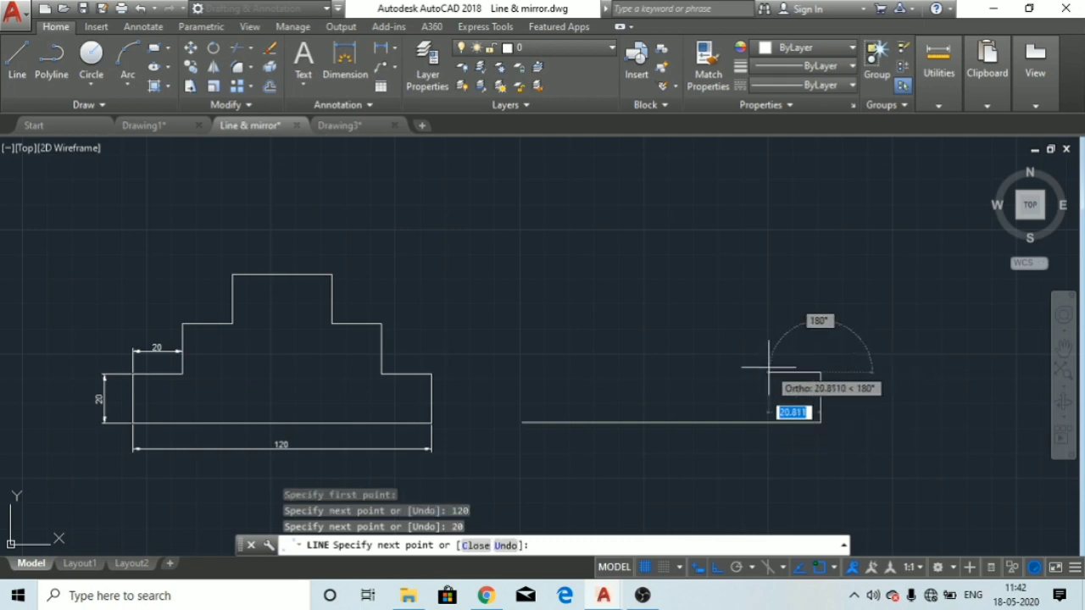
pyautogui.write('20')
pyautogui.press('Return')
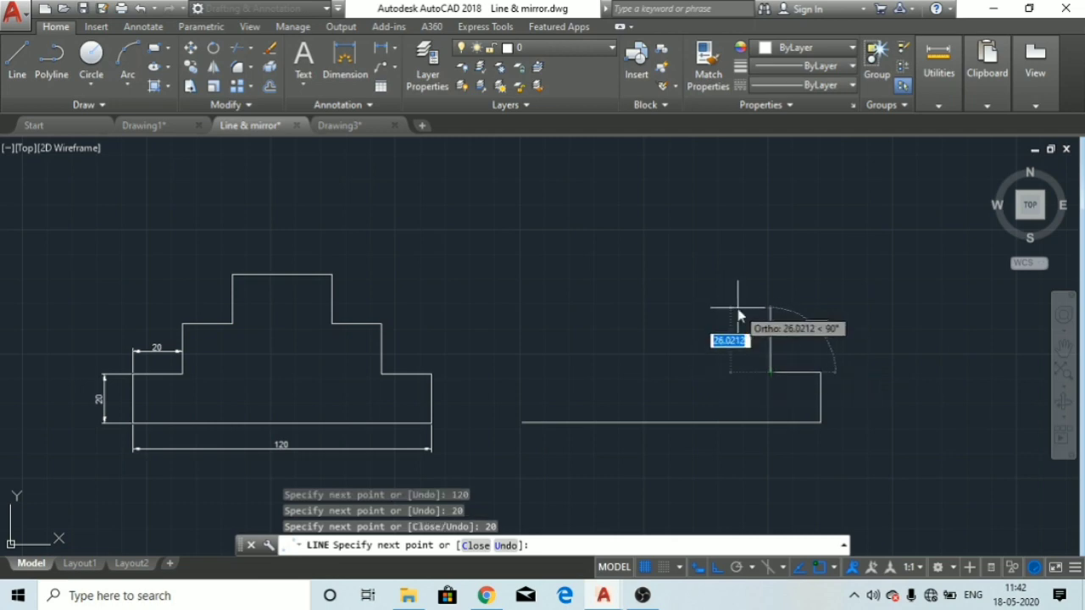
pyautogui.write('2')
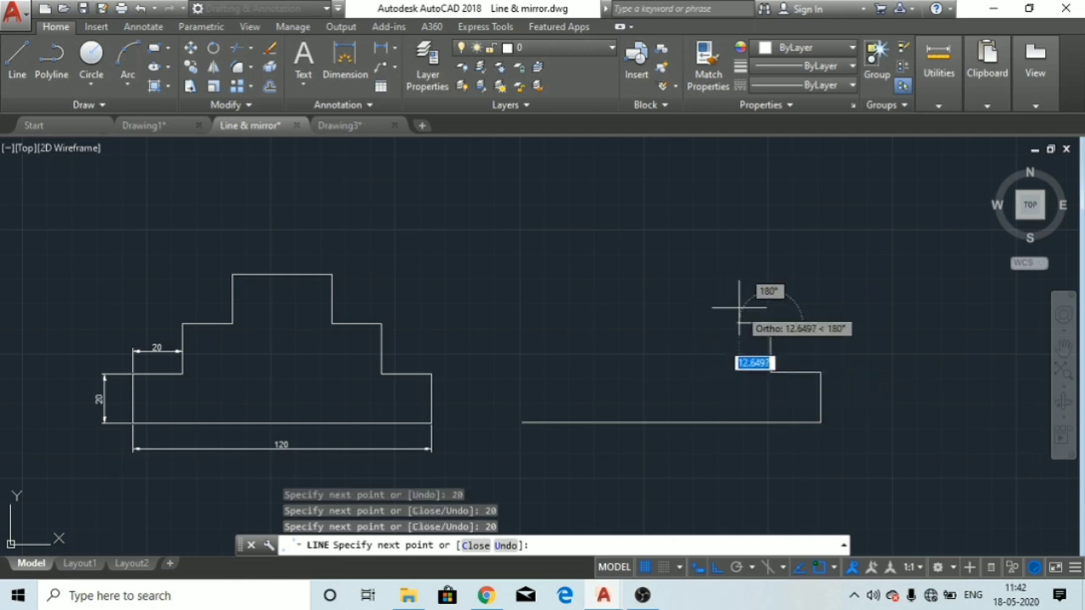
pyautogui.press('Return')
pyautogui.write('20')
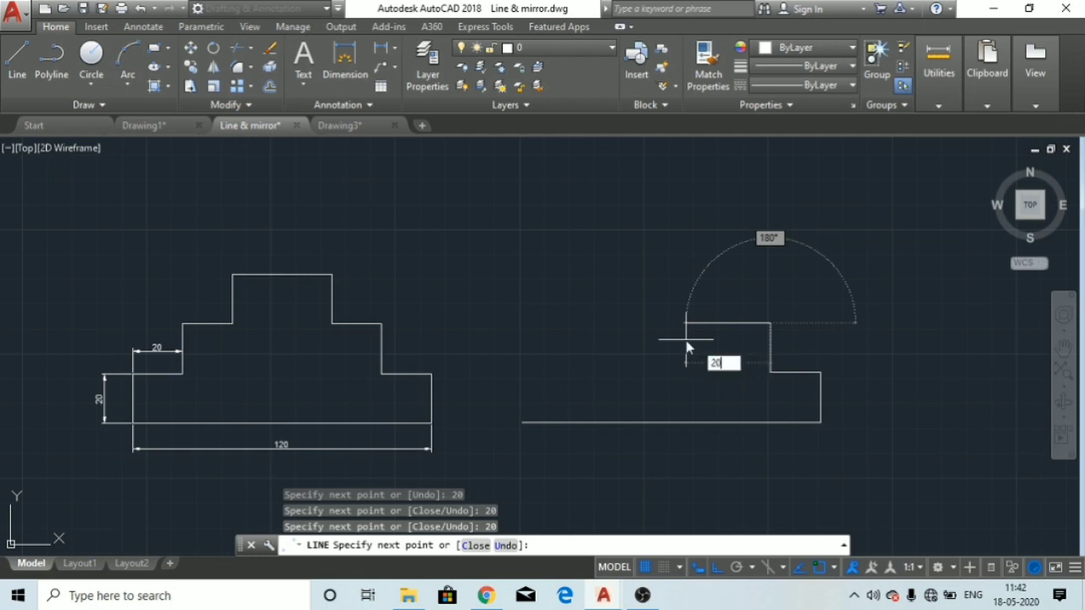
pyautogui.press('Return')
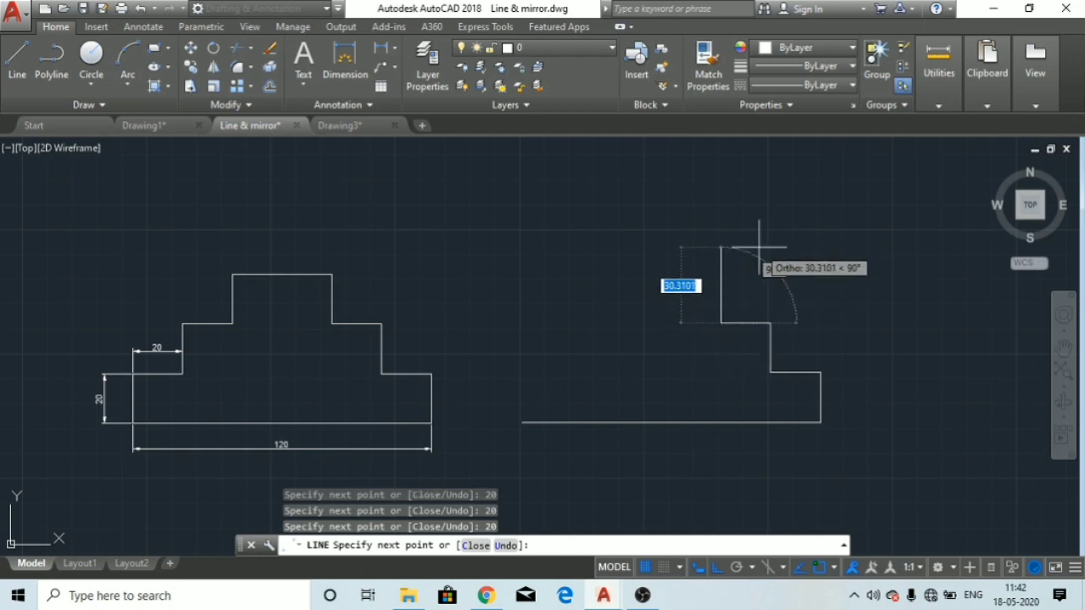
pyautogui.write('20')
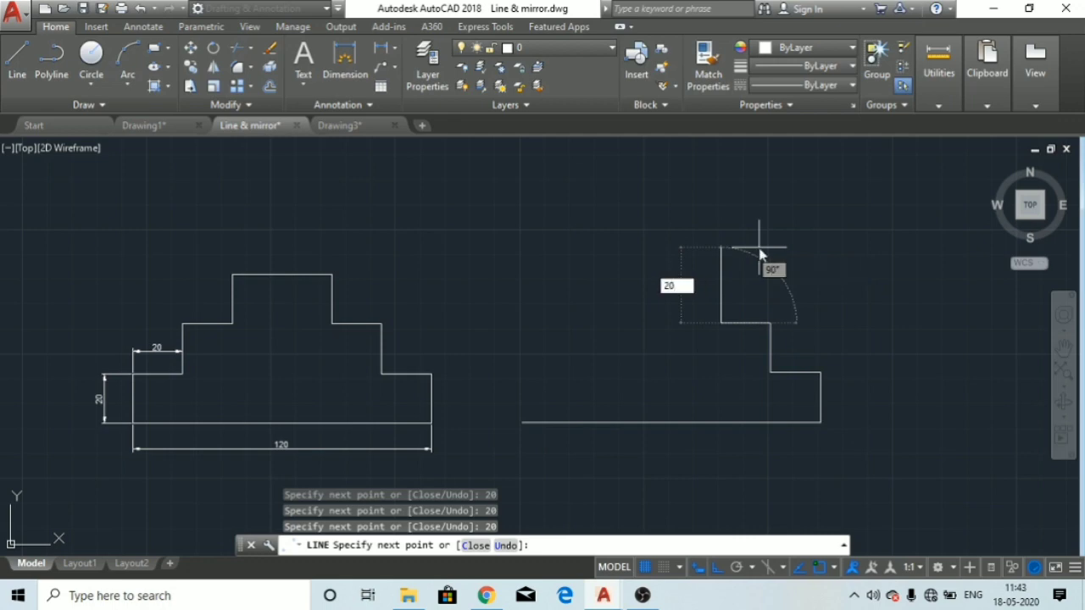
pyautogui.press('Return')
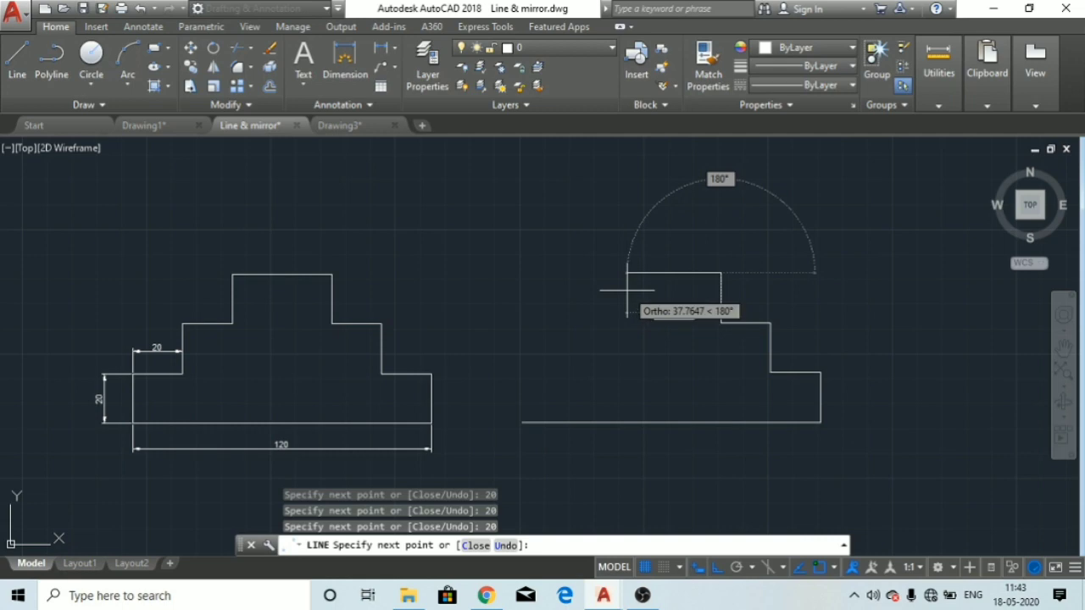
# Step: Draw the profile's top edge leftward with a length of 40 and end the line
pyautogui.write('40')
pyautogui.press('BackSpace')
pyautogui.press('BackSpace')
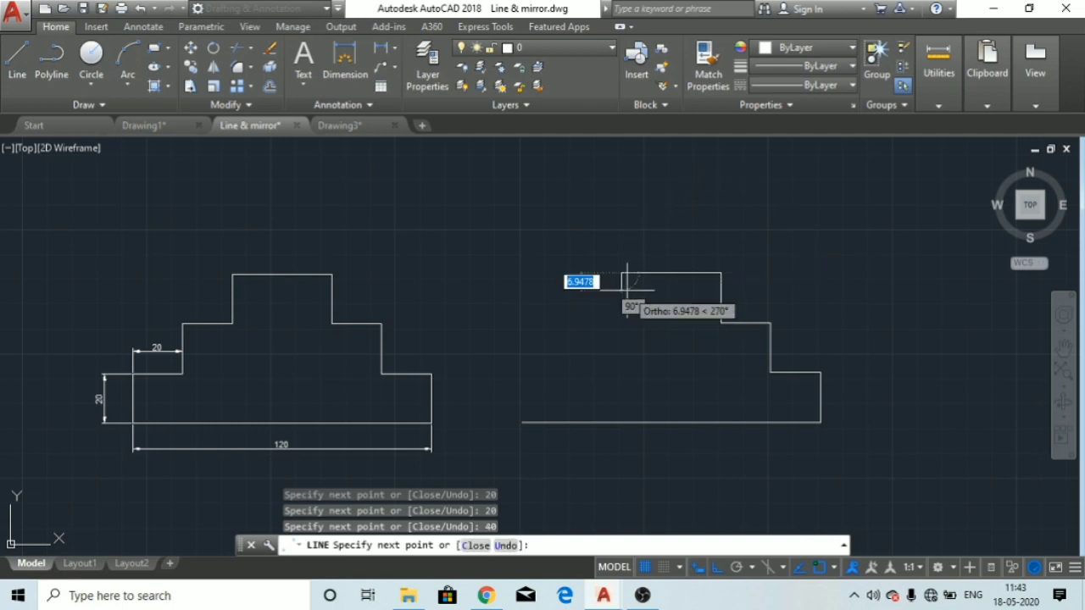
pyautogui.press('Escape')
pyautogui.press('Escape')
pyautogui.press('Escape')
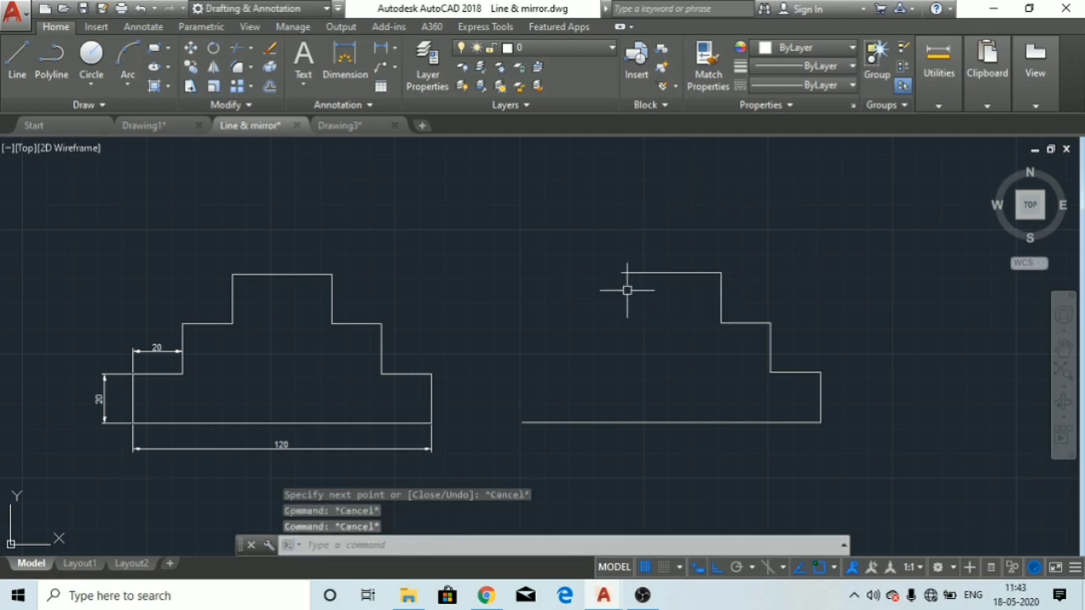
# Step: Mirror the five stepped segments about the vertical axis through the midpoints of the top edge and base, keeping the source objects
pyautogui.click(847, 278)
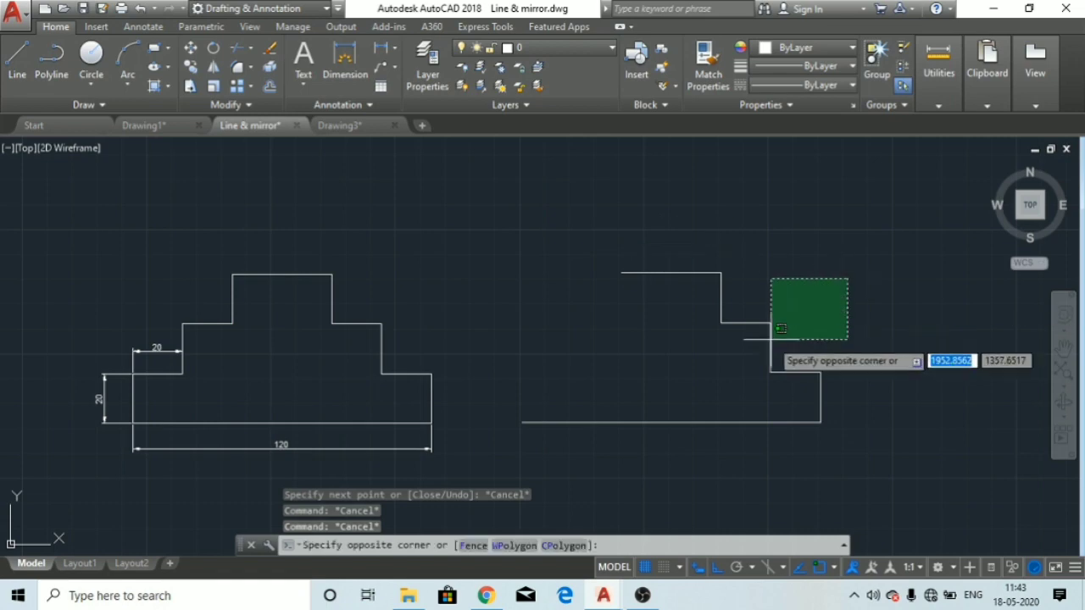
pyautogui.click(717, 407)
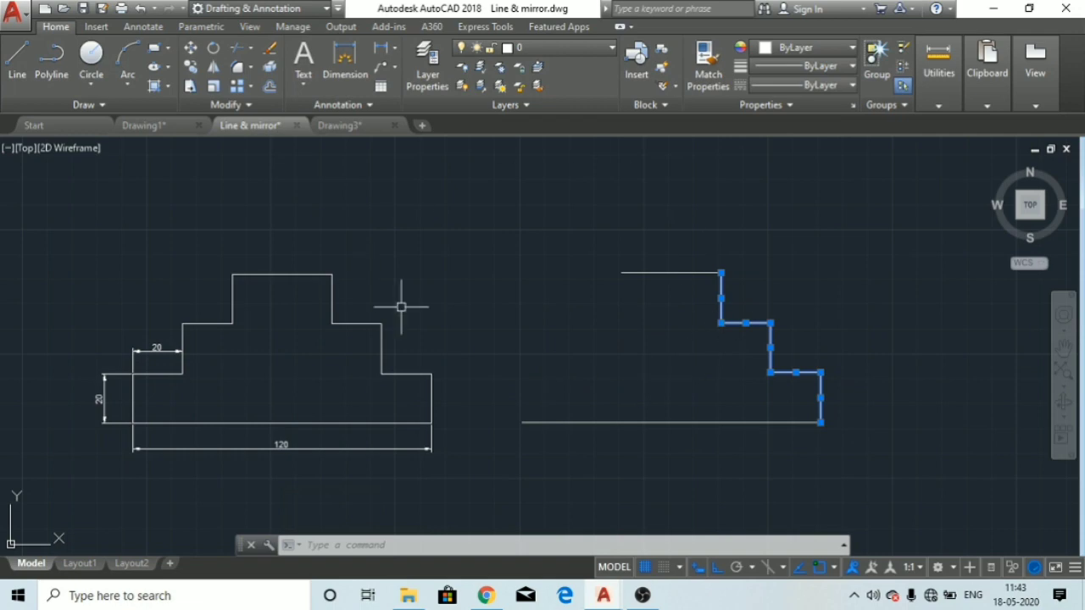
pyautogui.click(214, 68)
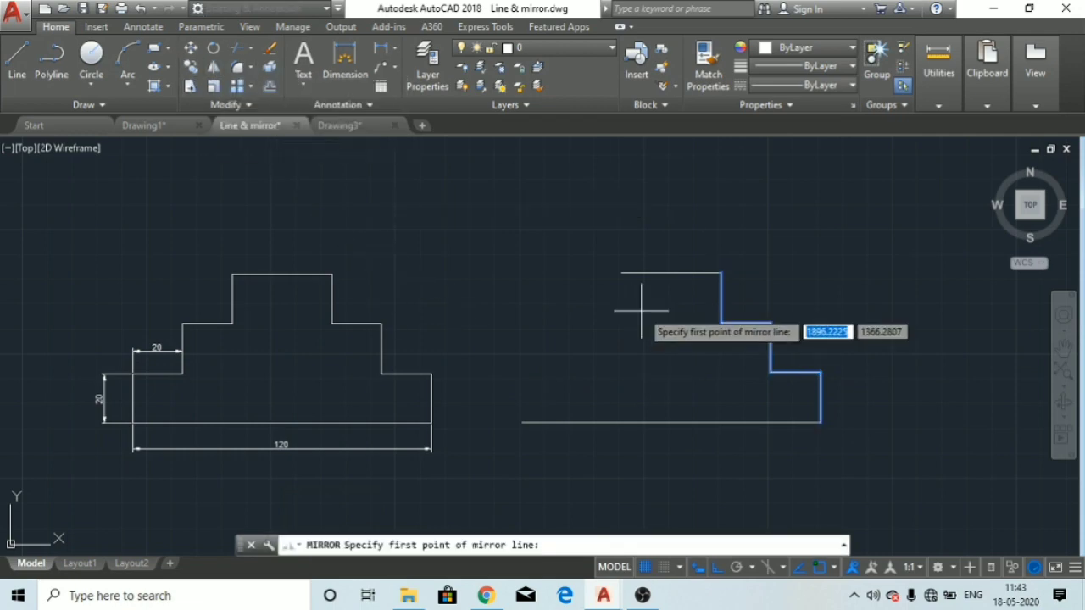
pyautogui.click(671, 274)
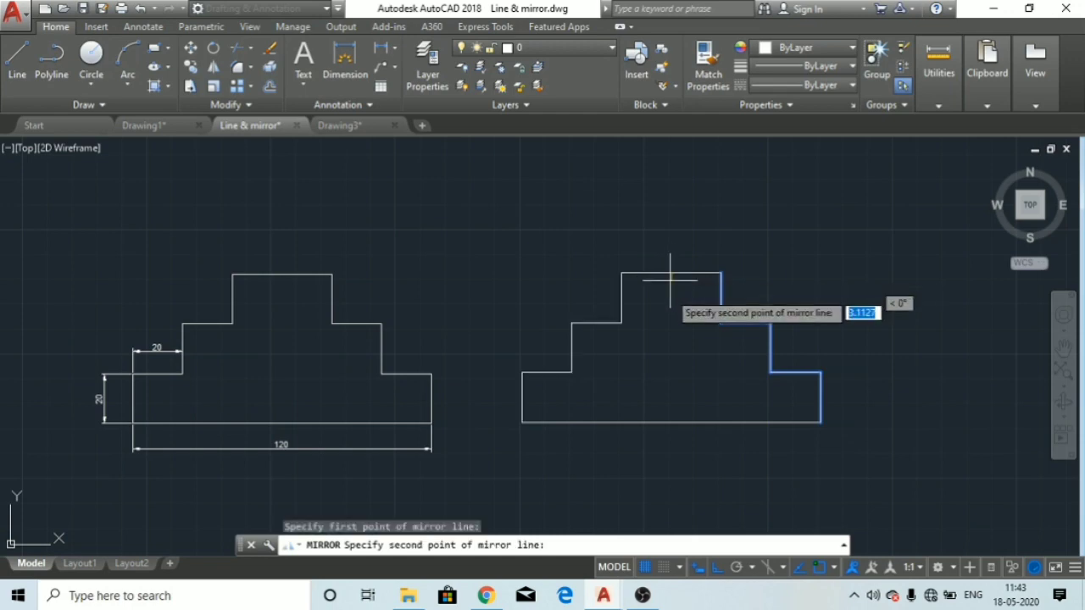
pyautogui.click(672, 419)
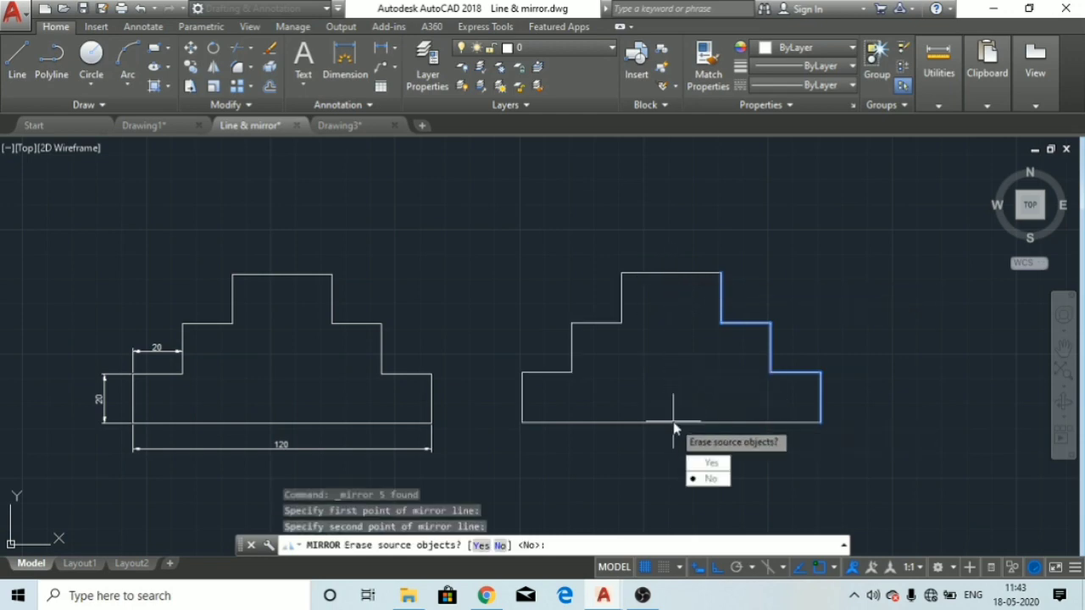
pyautogui.click(709, 480)
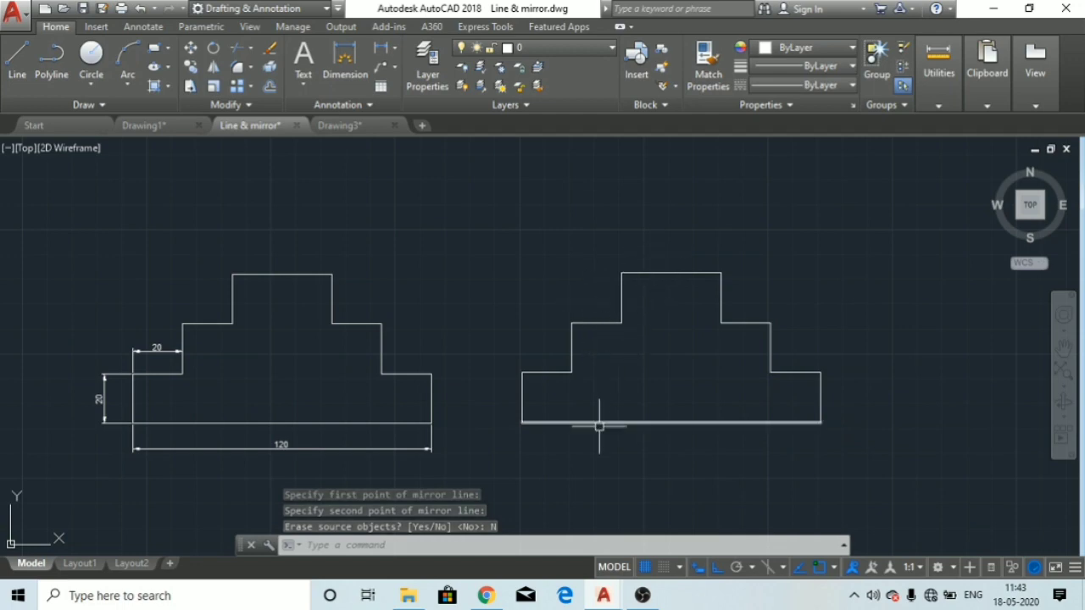
# Step: Mirror the triangle and circle above the right-hand rectangle about the rectangle's vertical centreline, keeping the source objects
pyautogui.moveTo(594, 445)
pyautogui.mouseDown(button='middle')
pyautogui.moveTo(577, 238)
pyautogui.moveTo(550, 181)
pyautogui.moveTo(429, 21)
pyautogui.mouseUp(button='middle')
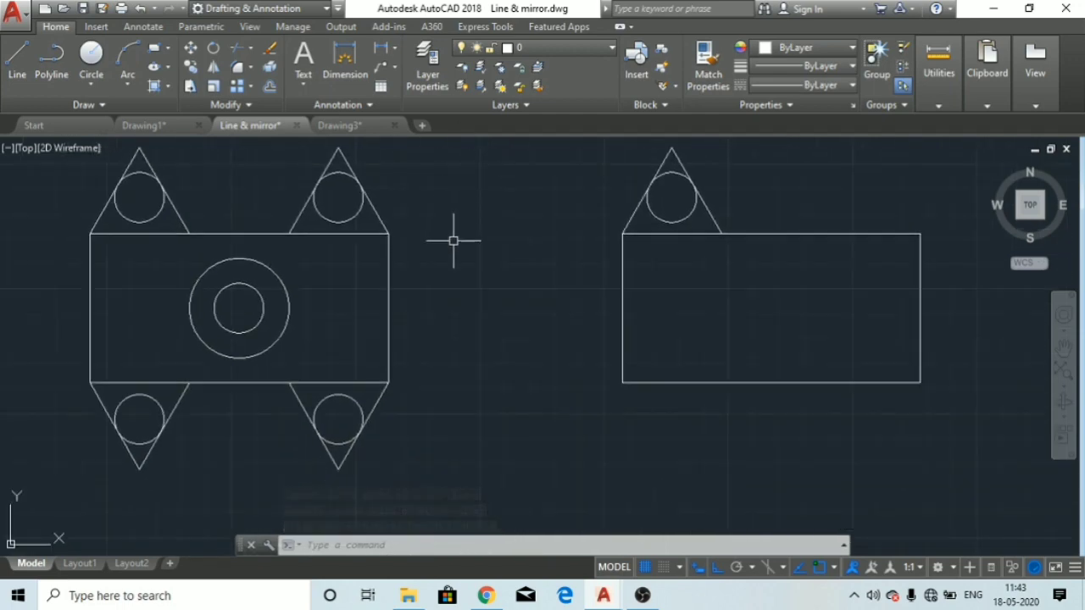
pyautogui.moveTo(448, 235); pyautogui.dragTo(461, 256, button='middle')
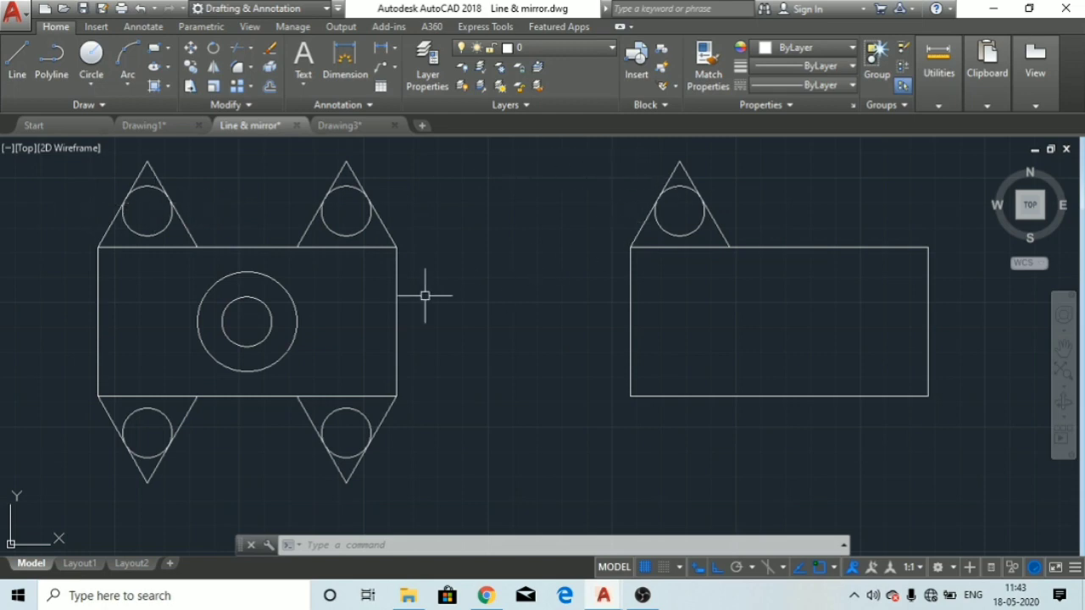
pyautogui.click(703, 163)
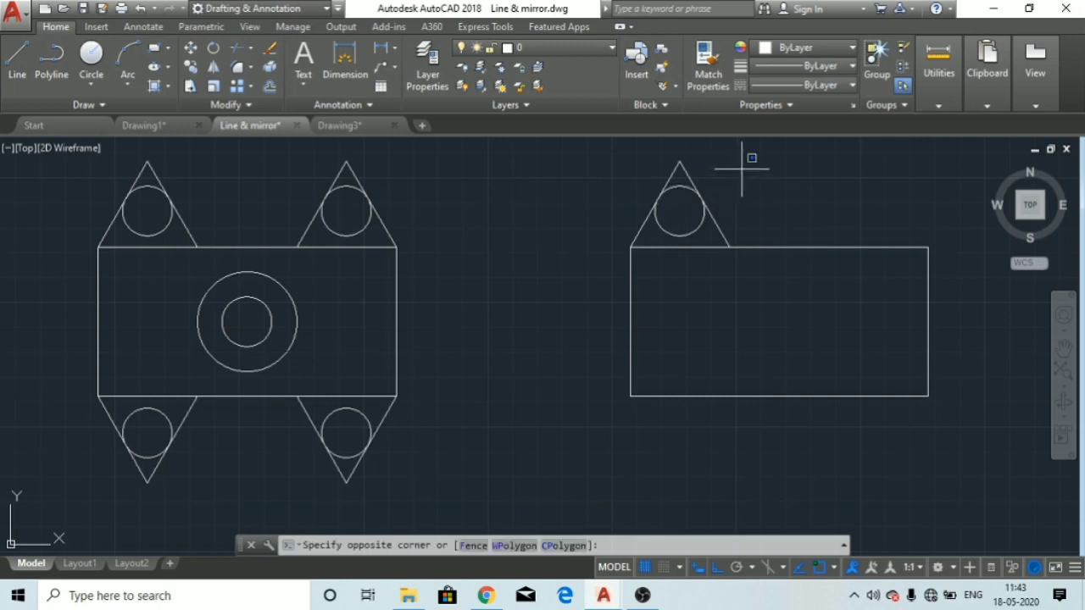
pyautogui.click(605, 239)
pyautogui.moveTo(714, 257); pyautogui.dragTo(607, 324, button='middle')
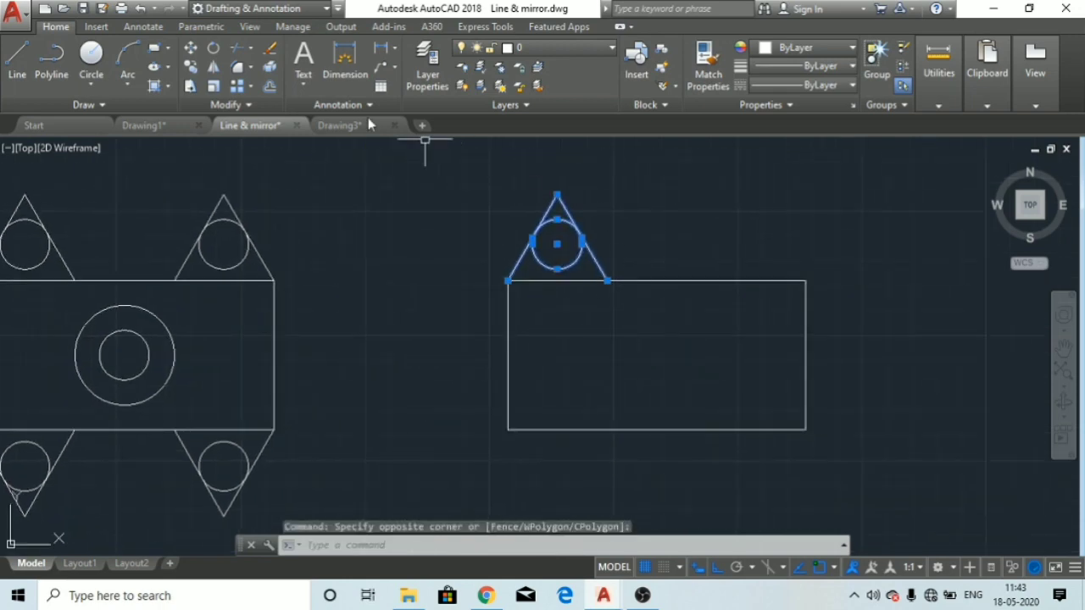
pyautogui.click(212, 70)
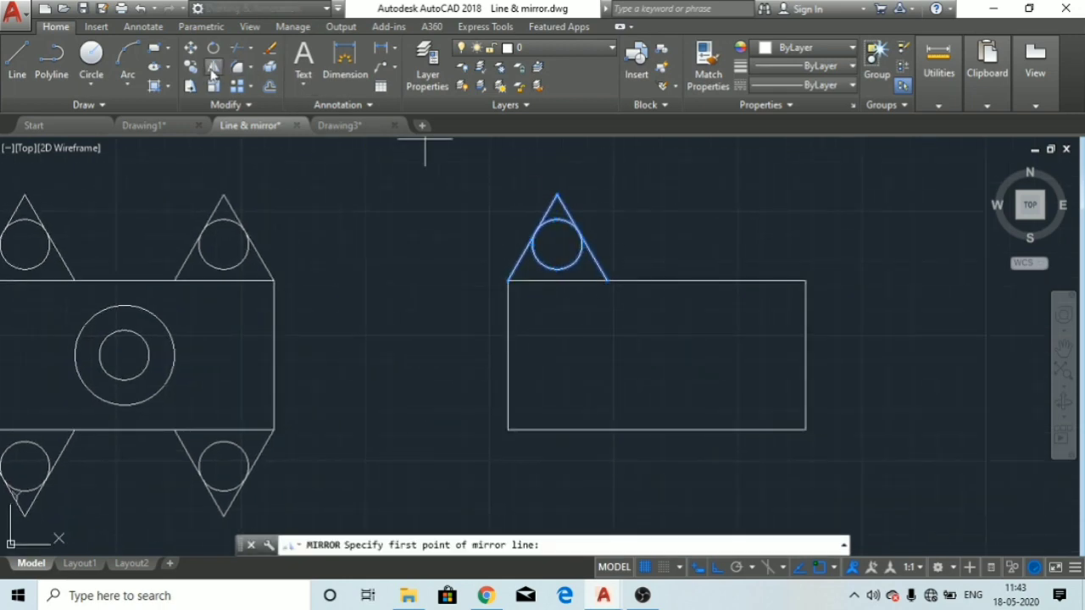
pyautogui.click(656, 281)
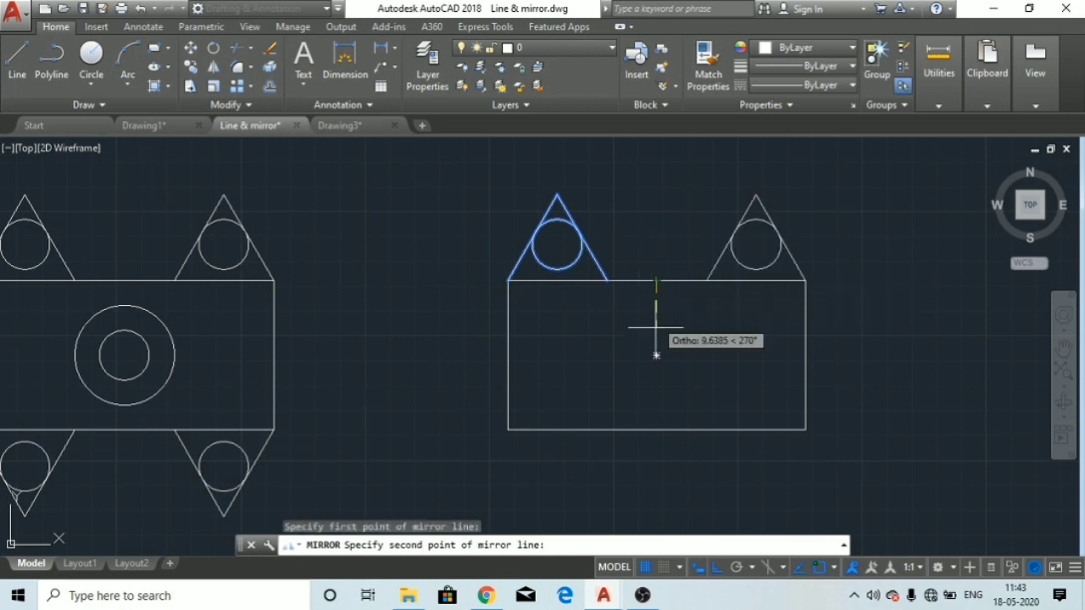
pyautogui.click(656, 433)
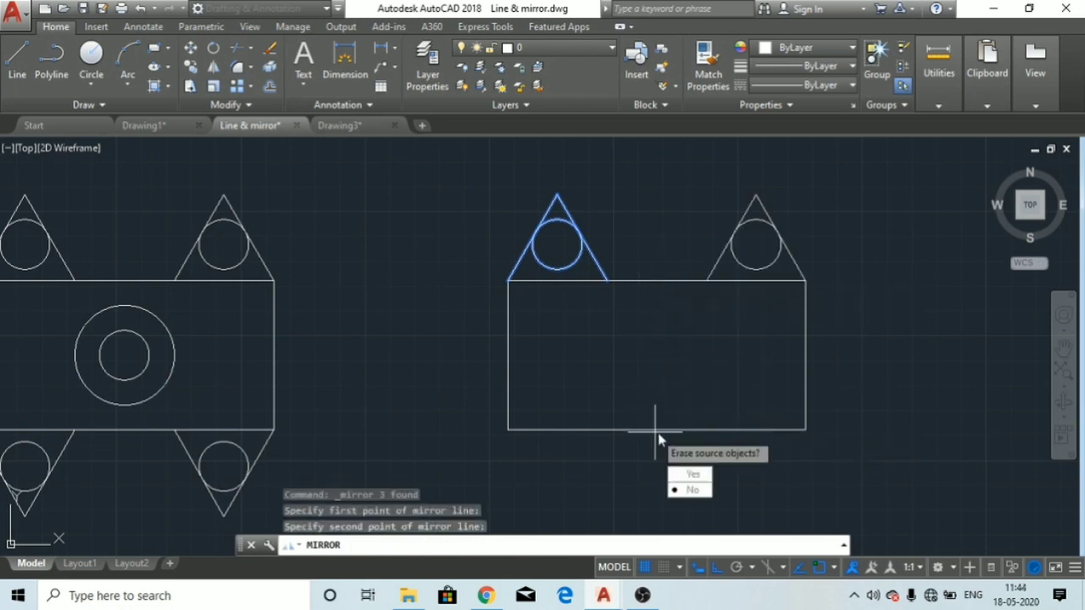
pyautogui.click(691, 490)
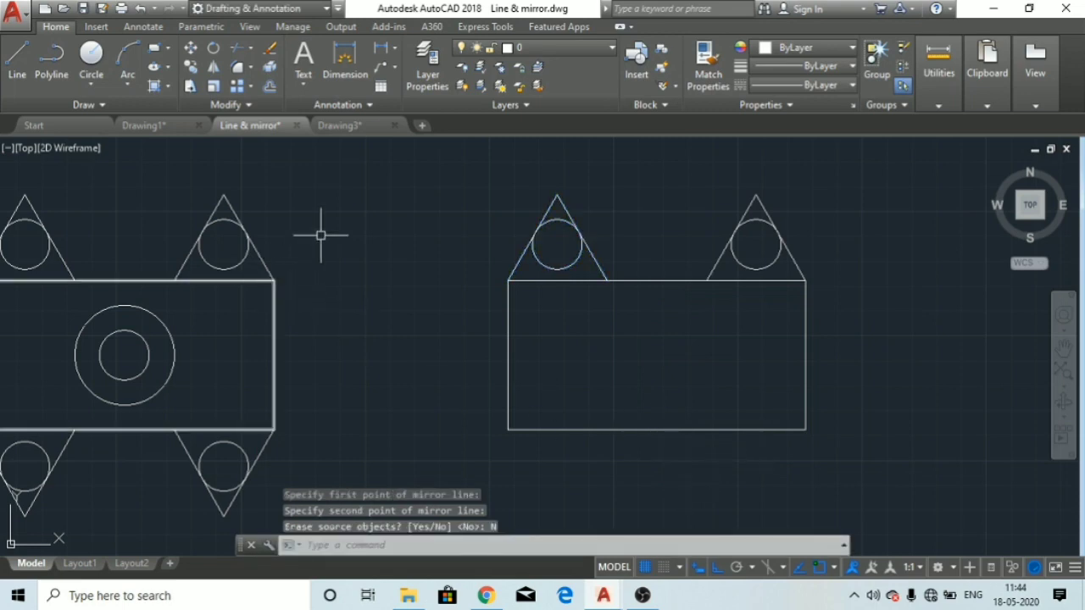
# Step: Mirror both triangles and their circles below the right-hand rectangle about its horizontal centreline, keeping the source objects
pyautogui.moveTo(145, 283); pyautogui.dragTo(197, 279, button='middle')
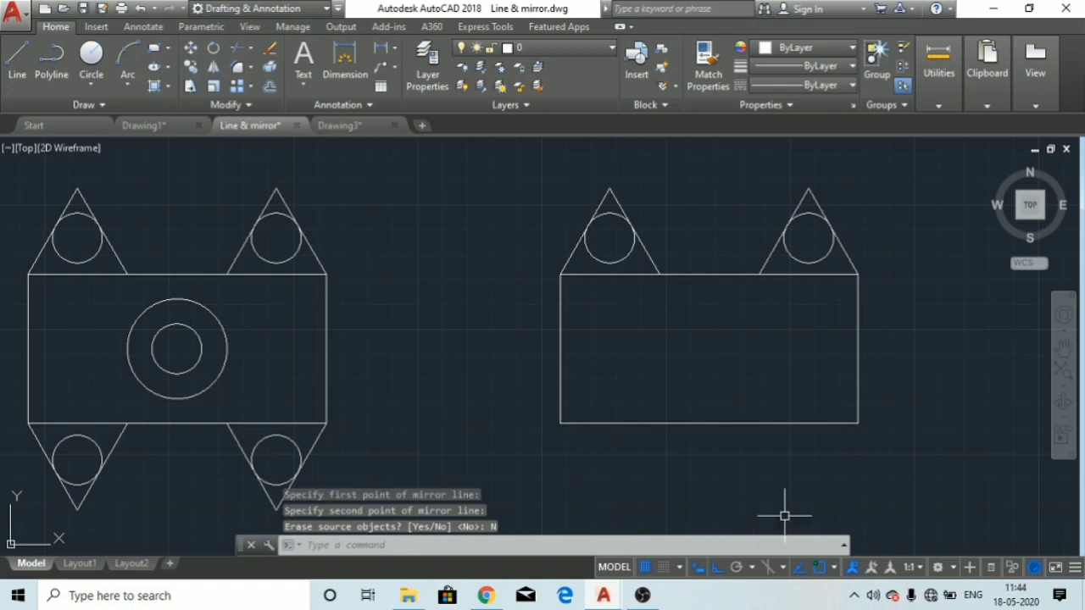
pyautogui.click(880, 182)
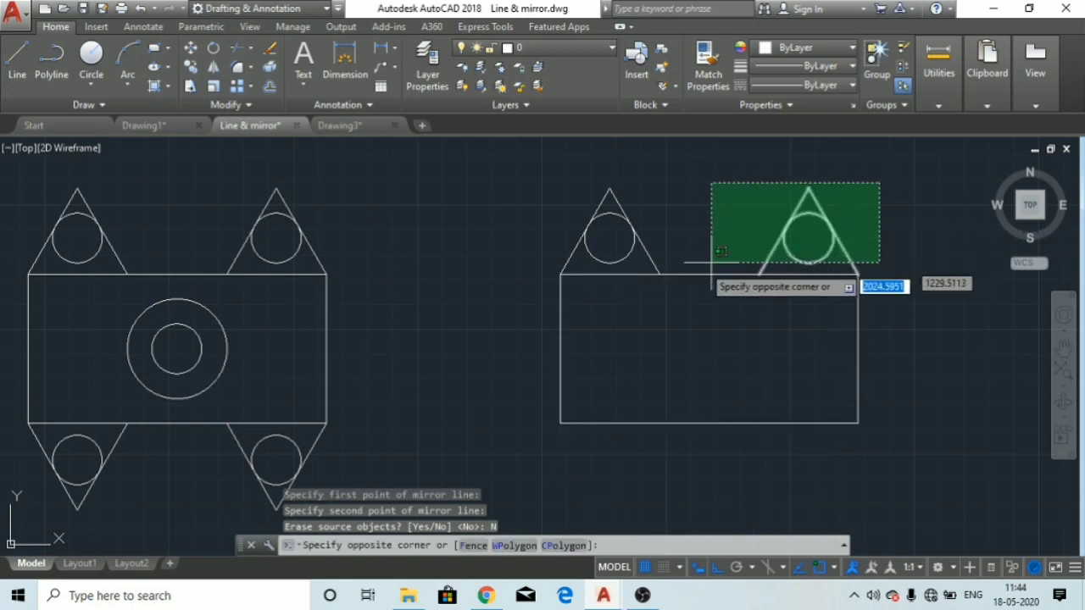
pyautogui.click(547, 260)
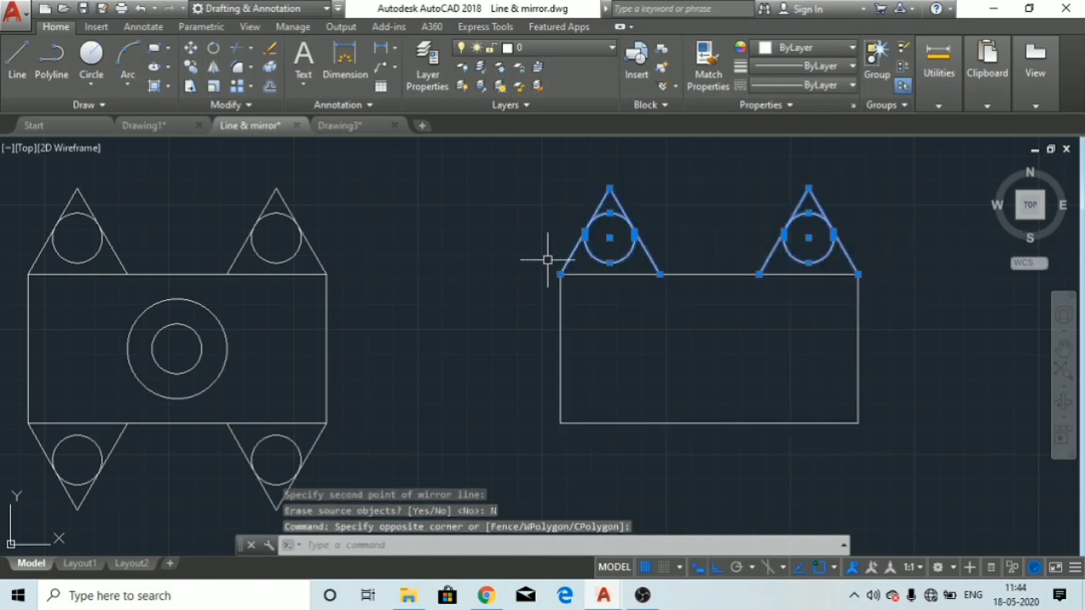
pyautogui.click(214, 67)
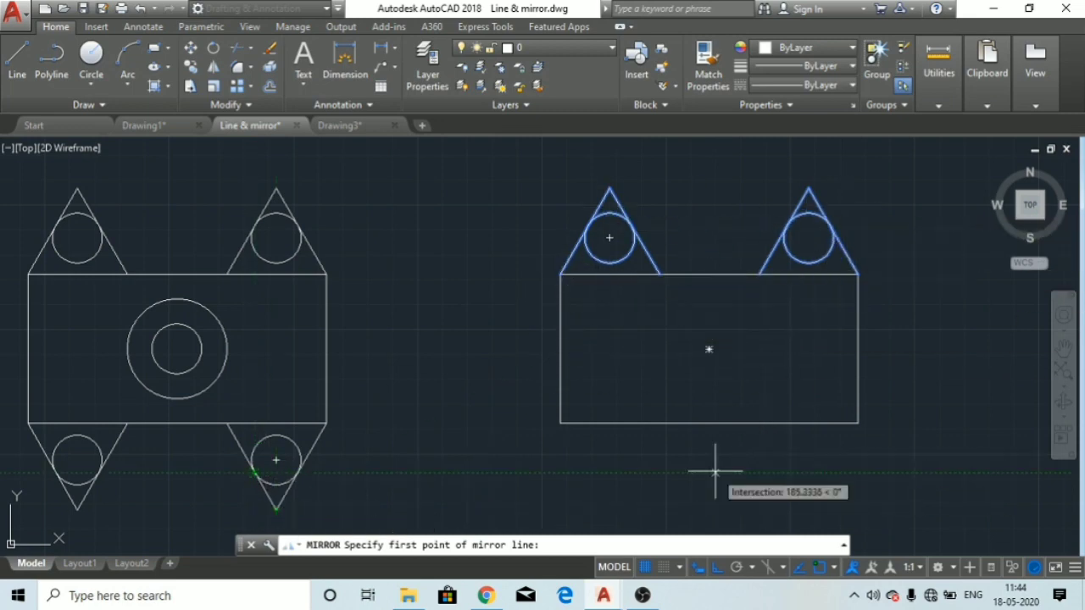
pyautogui.click(708, 348)
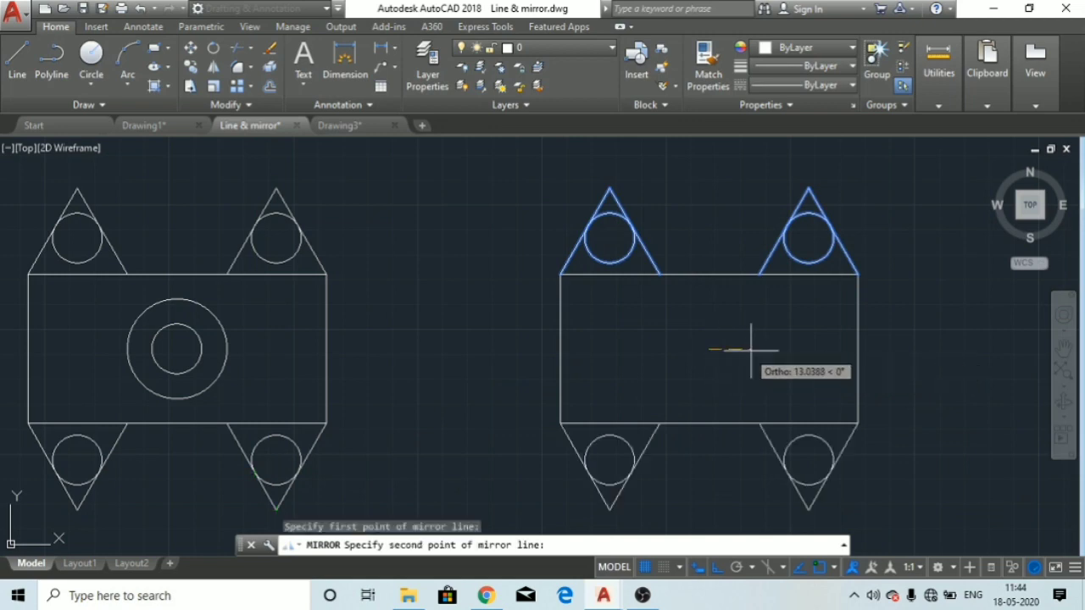
pyautogui.click(840, 348)
pyautogui.click(873, 407)
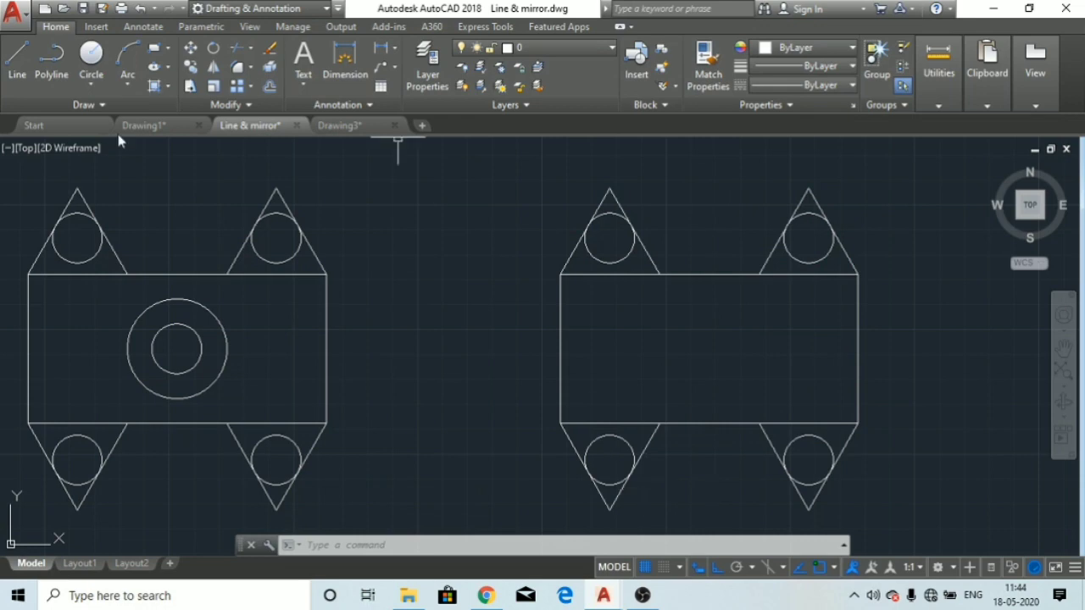
# Step: Draw two concentric circles at the right-hand rectangle's centre, the inner one with a radius of about 10.4 and the outer one larger
pyautogui.click(92, 55)
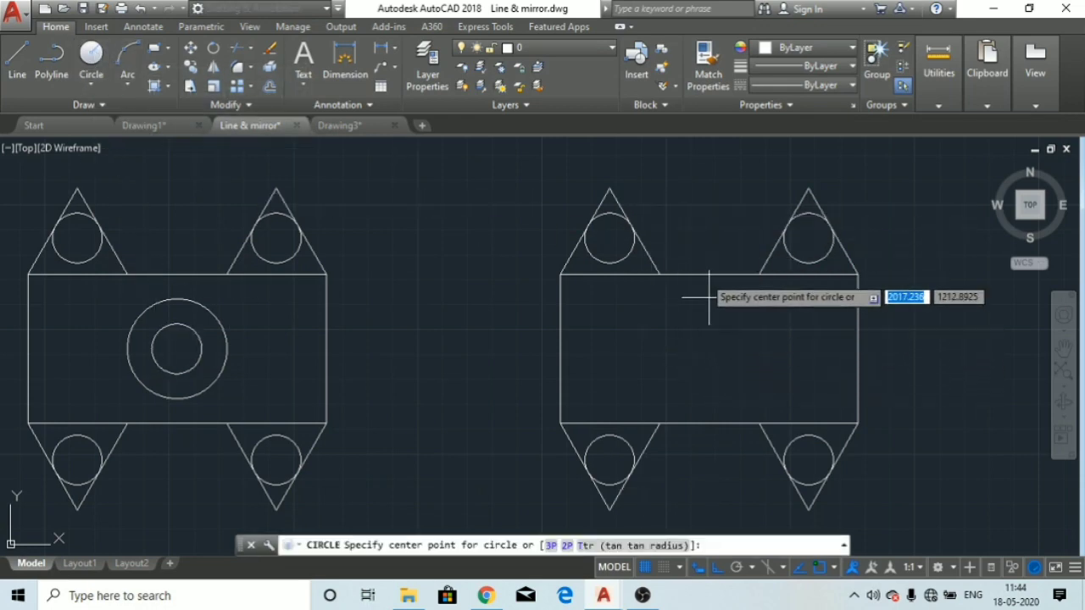
pyautogui.click(709, 349)
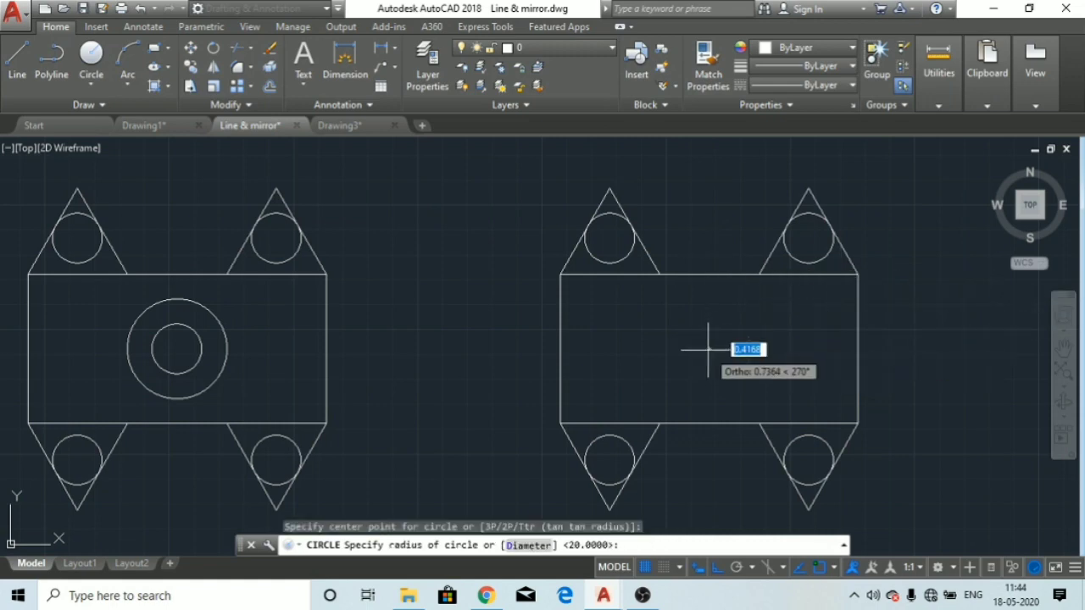
pyautogui.click(711, 326)
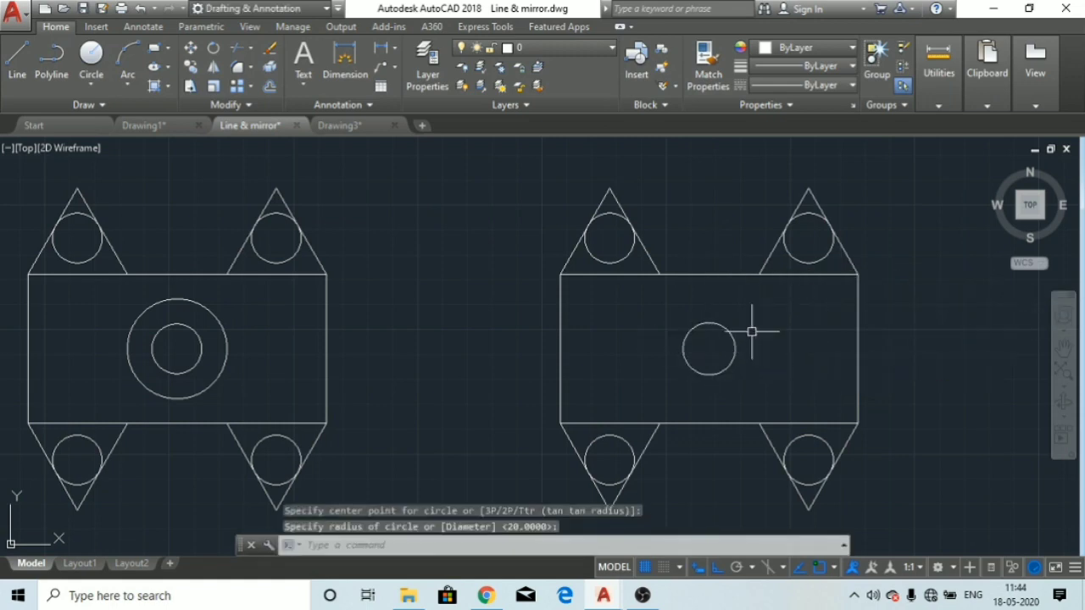
pyautogui.press('Return')
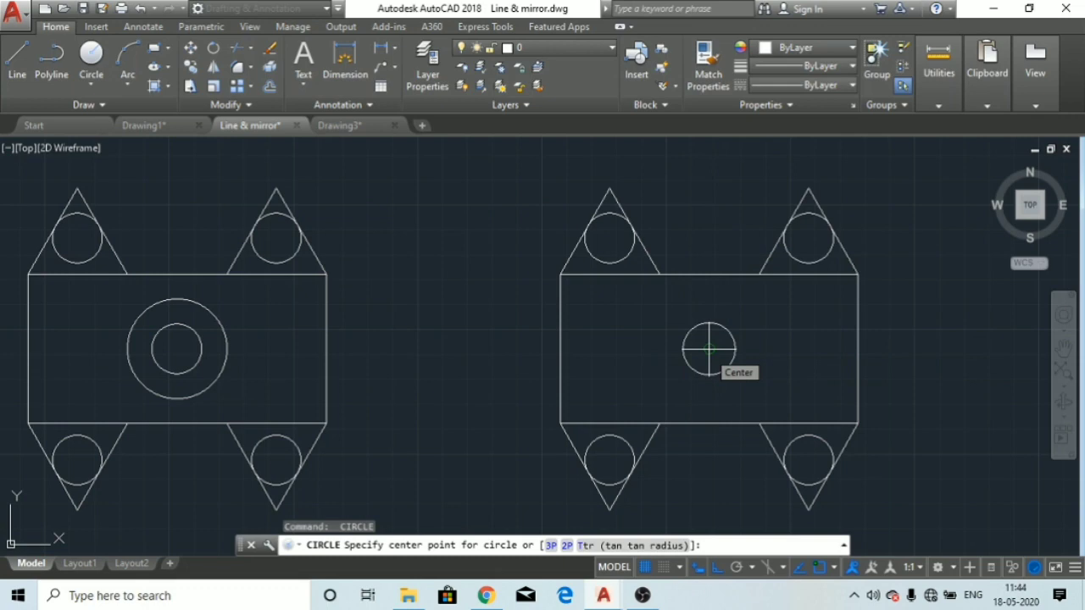
pyautogui.click(708, 348)
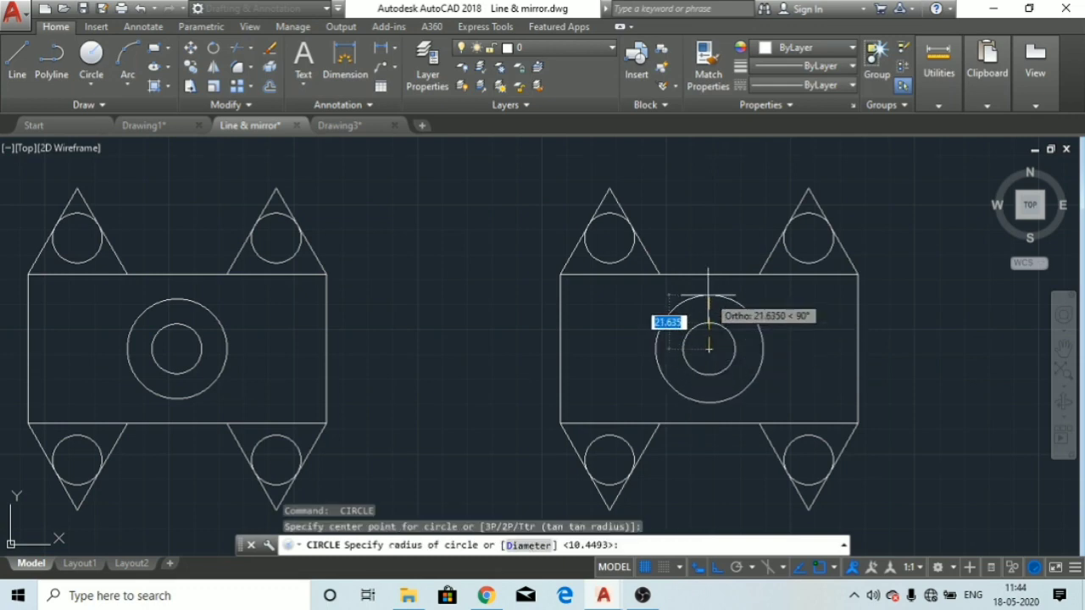
pyautogui.click(709, 303)
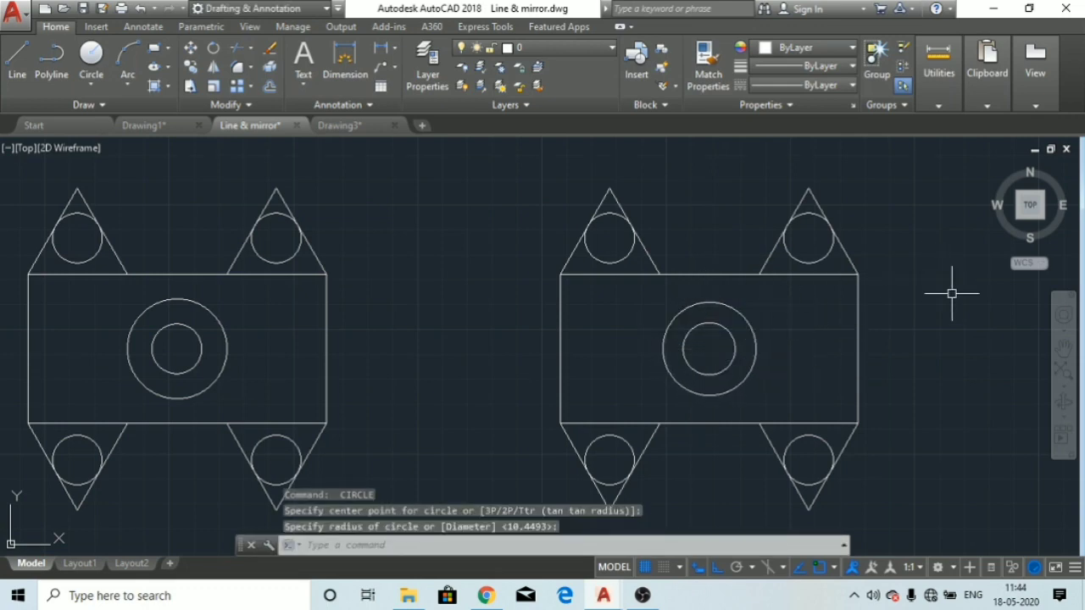
pyautogui.scroll(-2, 876, 338)
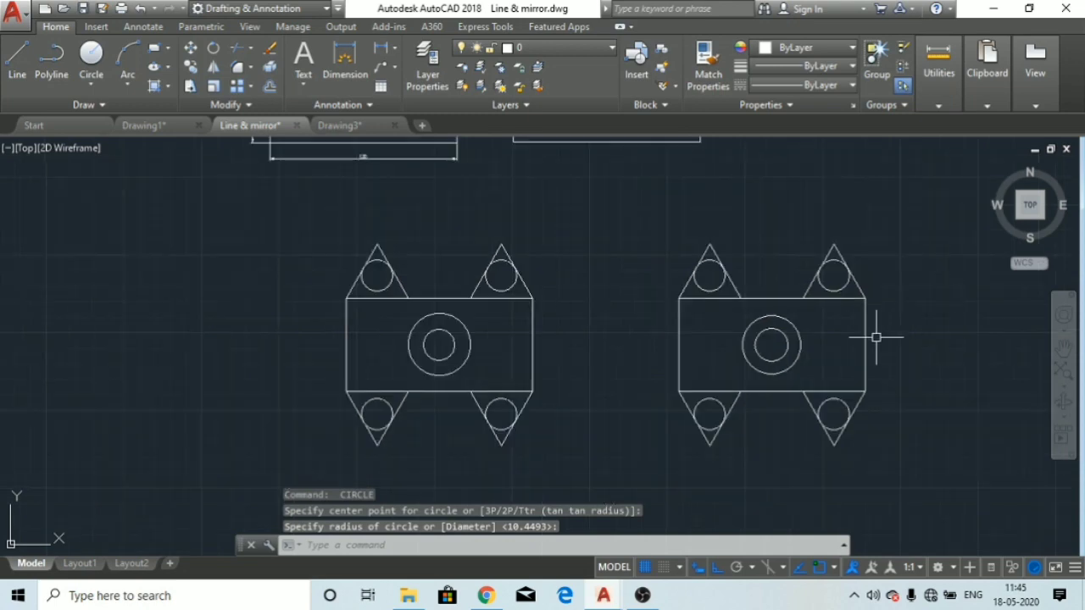
pyautogui.scroll(3, 875, 338)
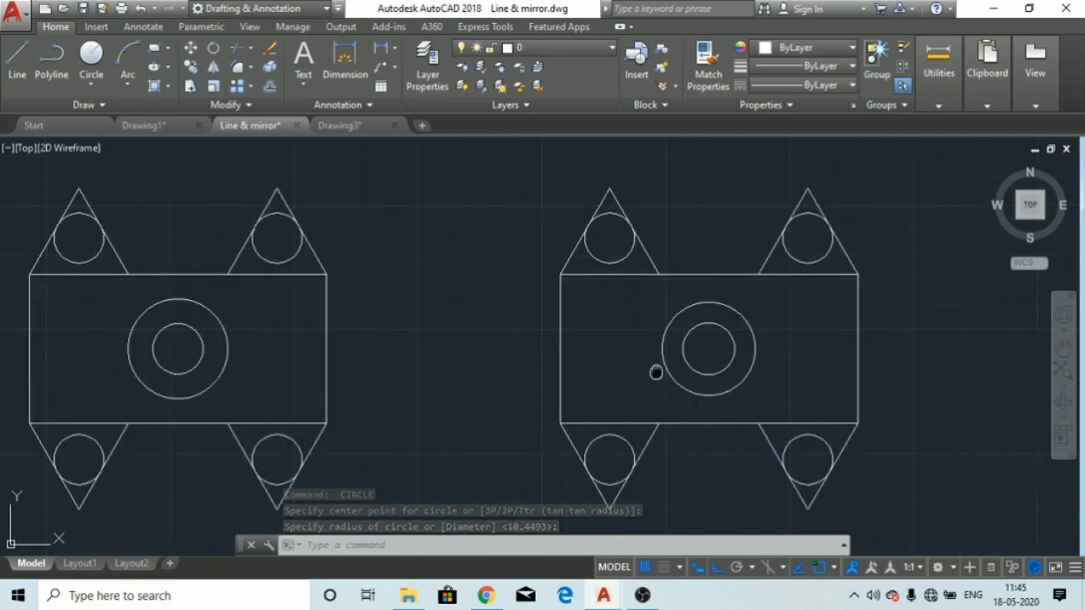
pyautogui.scroll(-1, 721, 368)
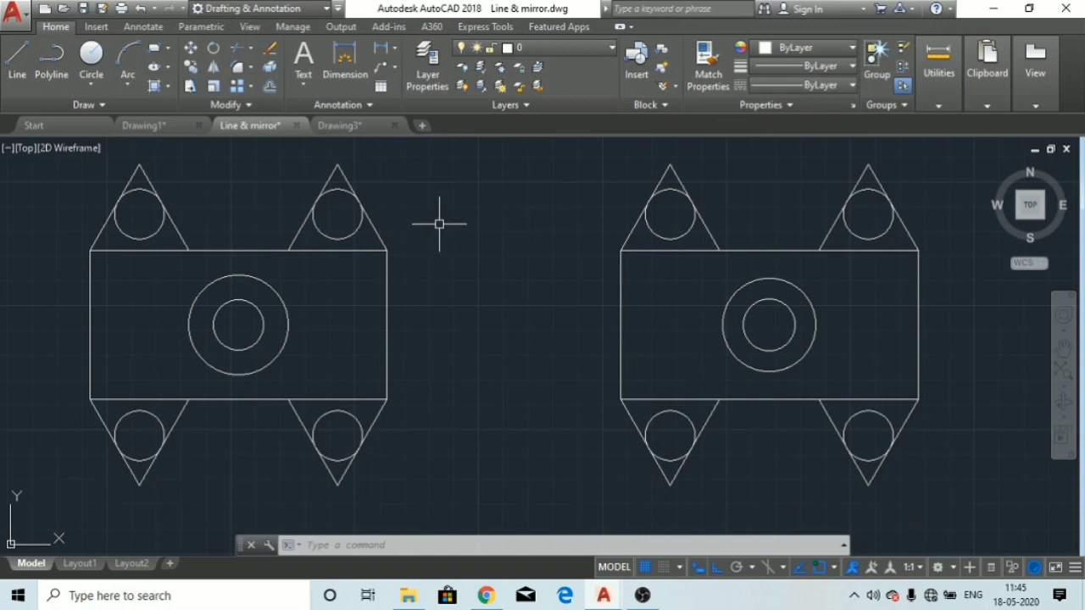
pyautogui.moveTo(440, 222)
pyautogui.mouseDown(button='middle')
pyautogui.moveTo(492, 334)
pyautogui.moveTo(472, 252)
pyautogui.mouseUp(button='middle')
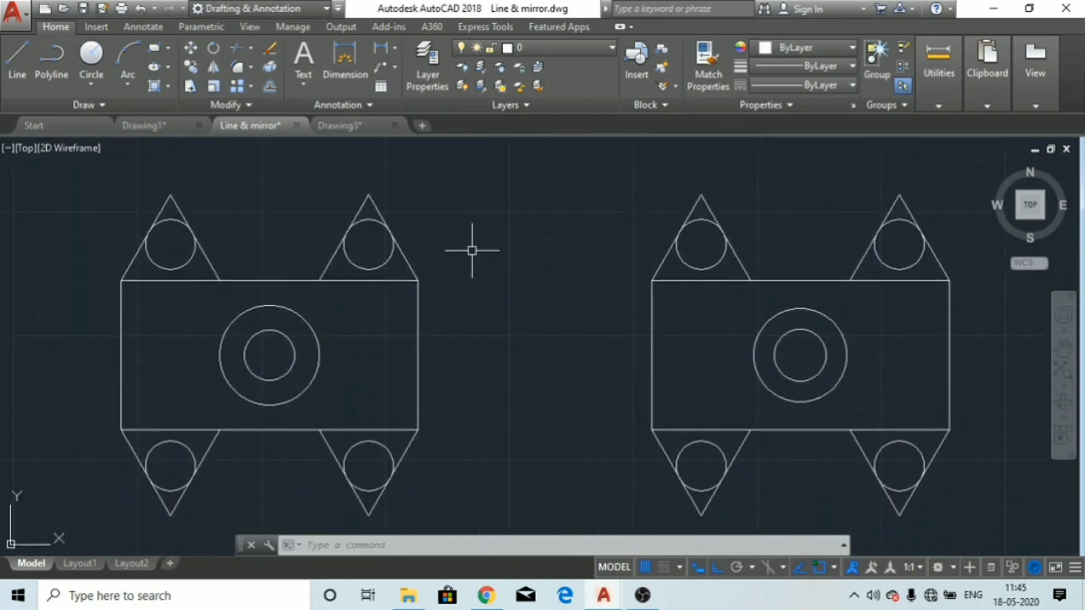